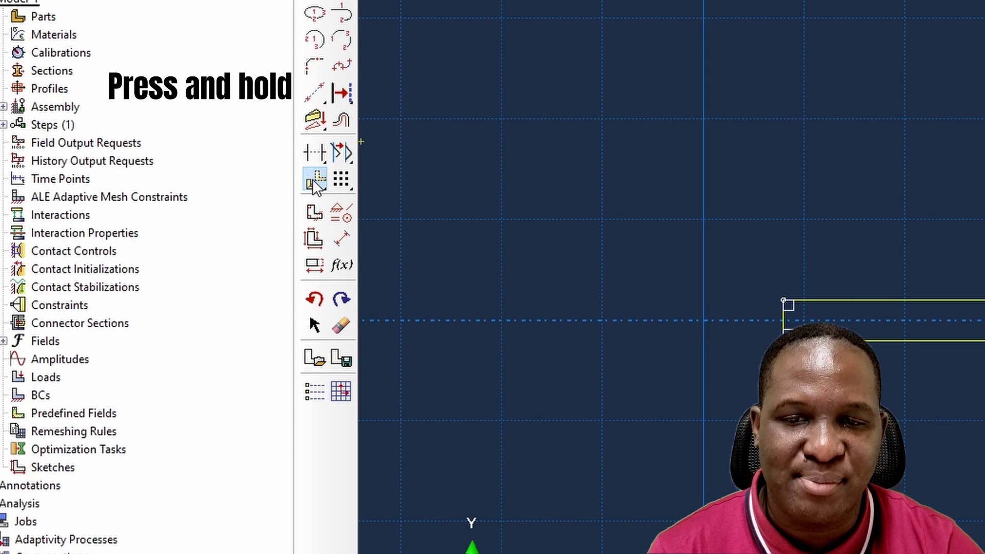
- Make a 45° rotated copy of the thin rectangle about its centre
left_click_drag(116, 179, 174, 178)
left_click_drag(372, 177, 372, 178)
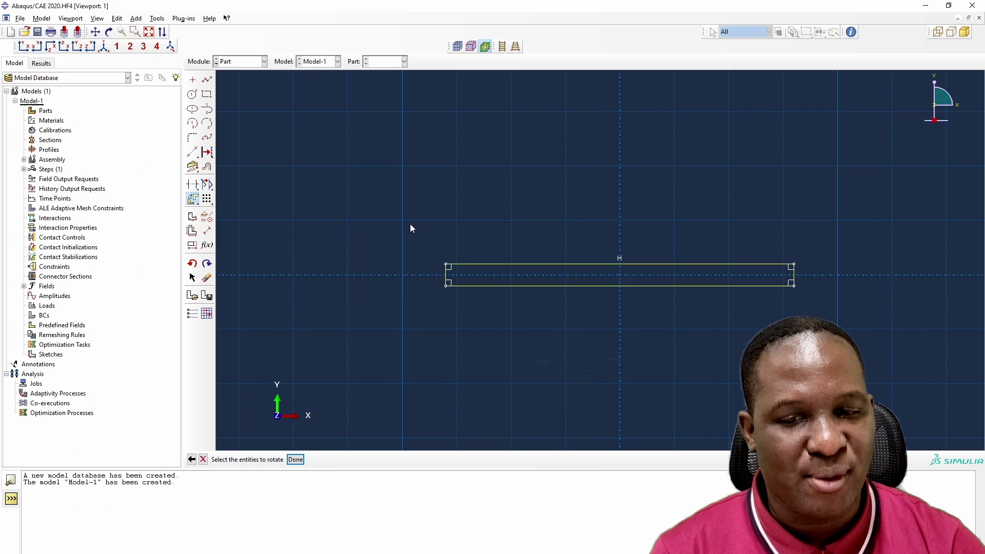
left_click_drag(716, 223, 984, 451)
left_click(296, 459)
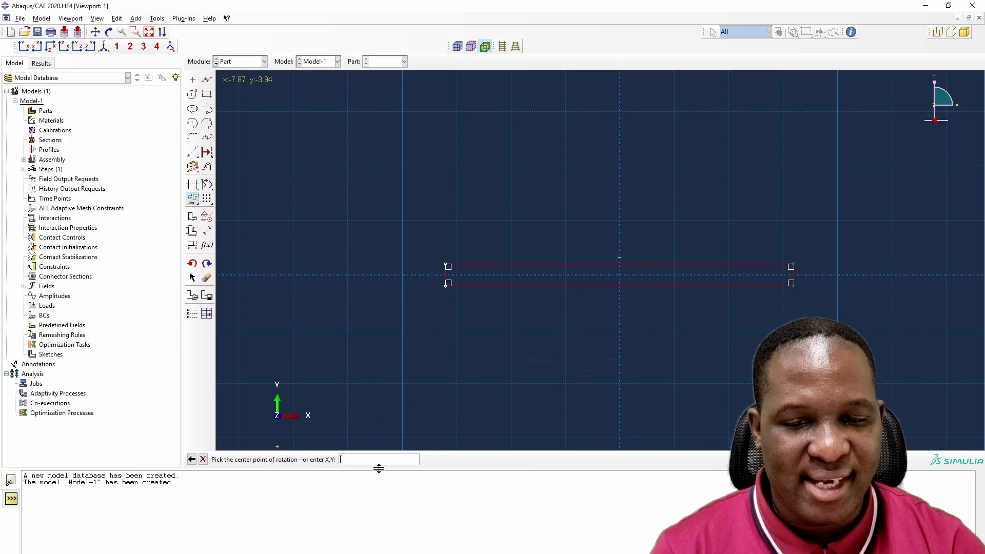
left_click(620, 275)
key("Return")
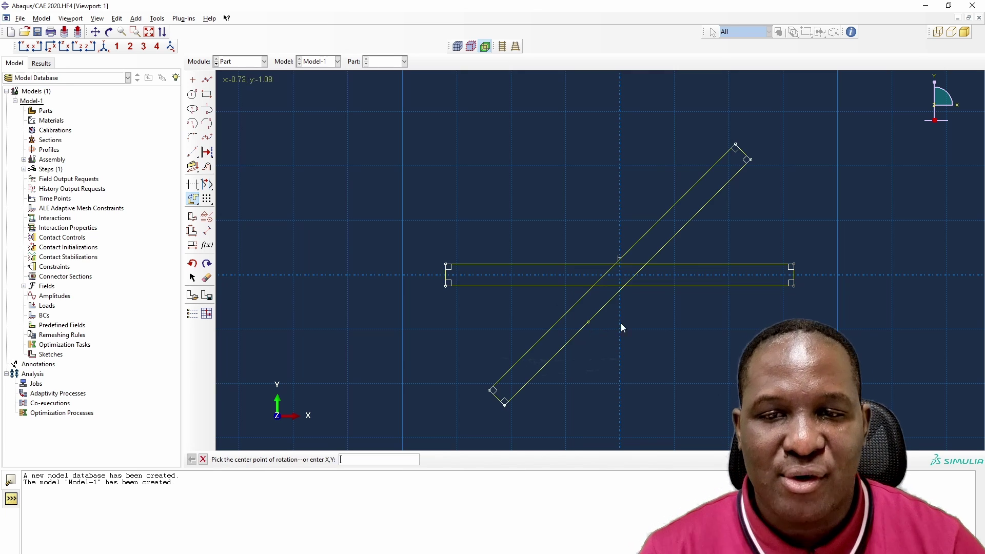
left_click(192, 199)
- Rotate the original horizontal rectangle by -45° about the origin to form the X
left_click(193, 199)
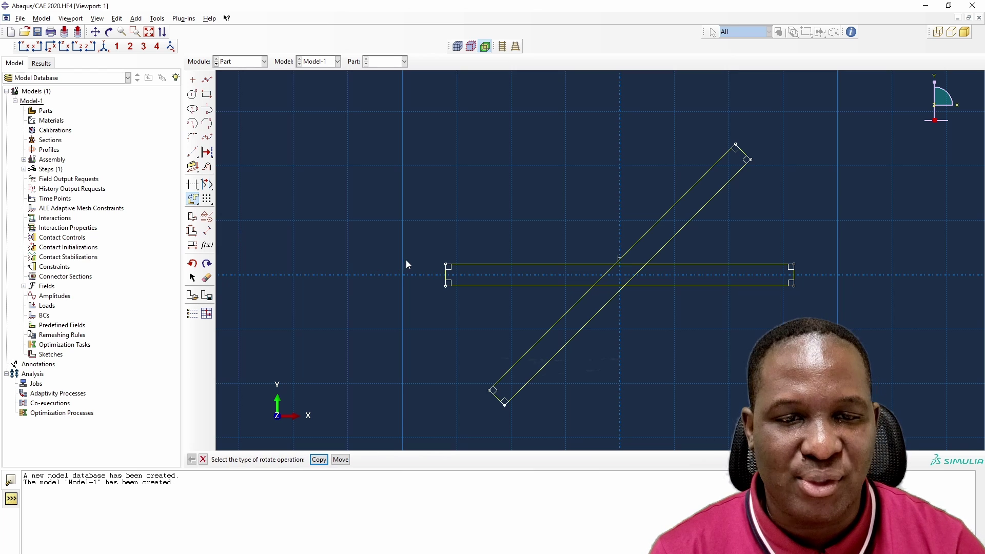
left_click(340, 459)
left_click_drag(422, 245, 650, 310)
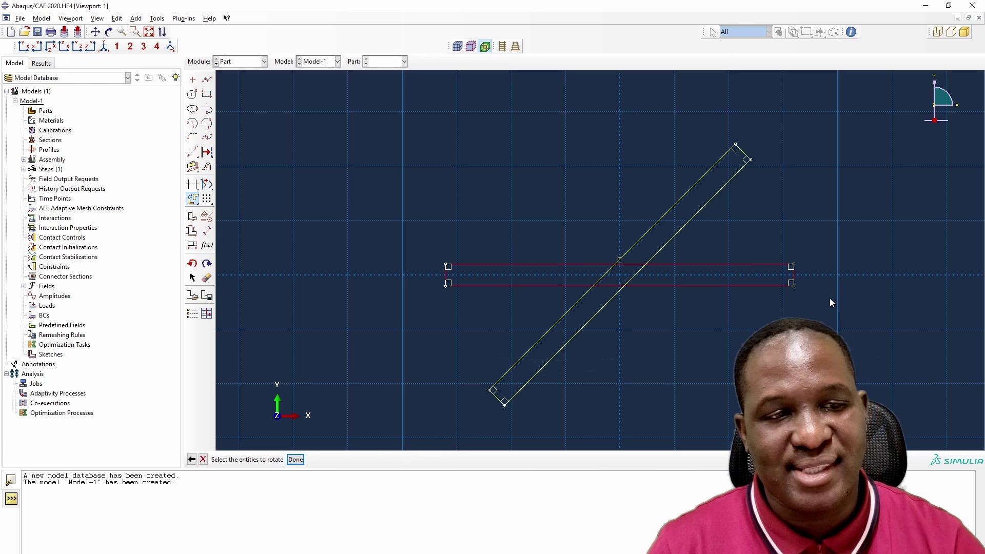
left_click(296, 459)
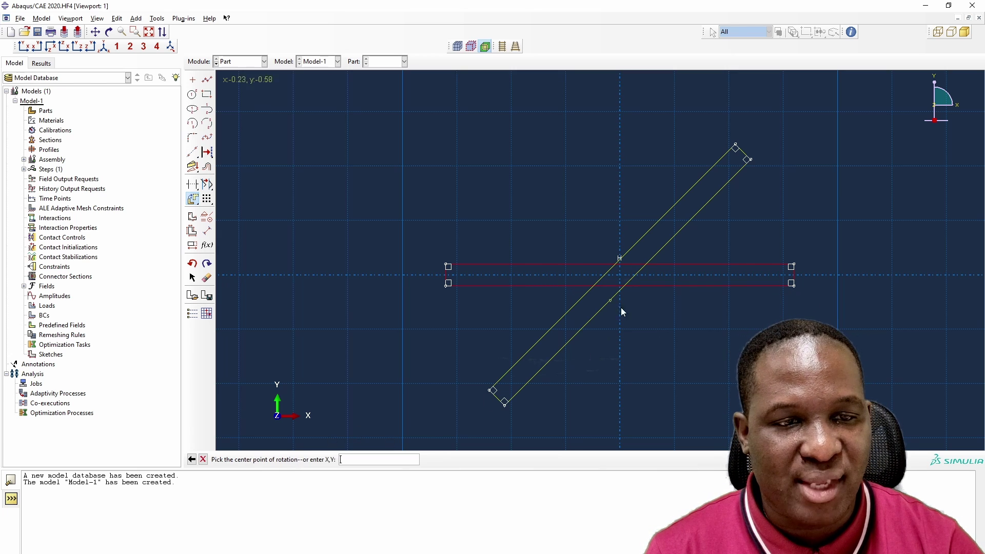
scroll(633, 281, "up", 1)
scroll(626, 279, "up", 1)
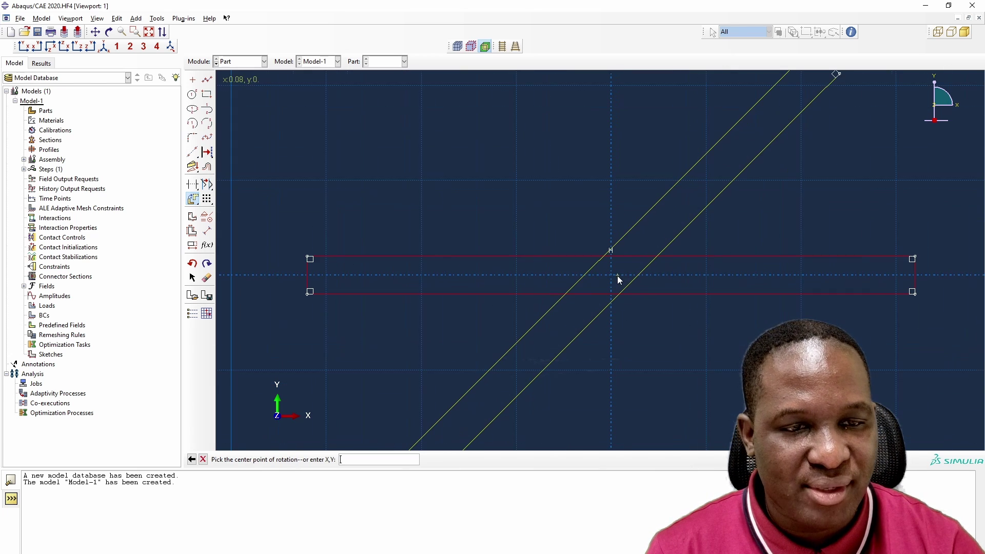
left_click(611, 276)
type("-45")
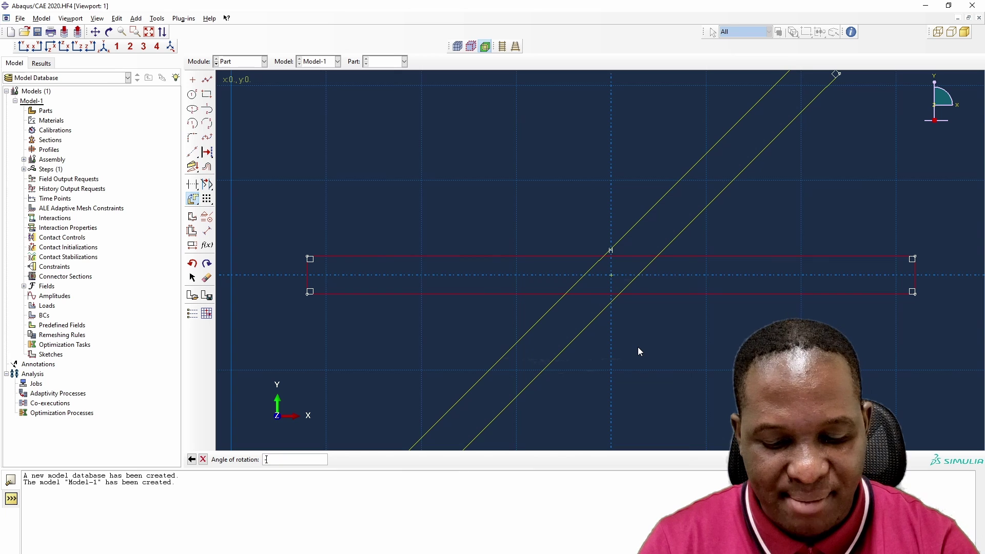
key("Return")
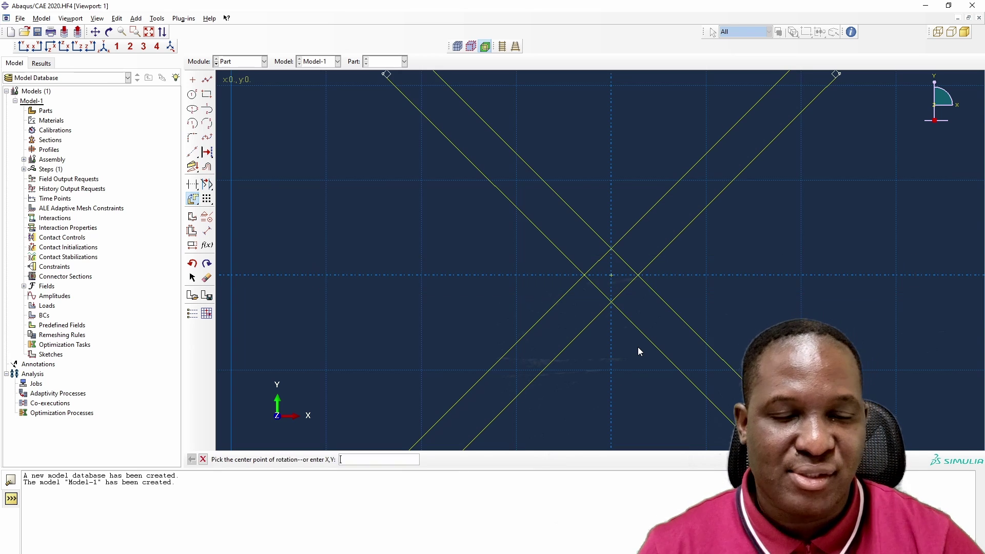
scroll(735, 273, "down", 2)
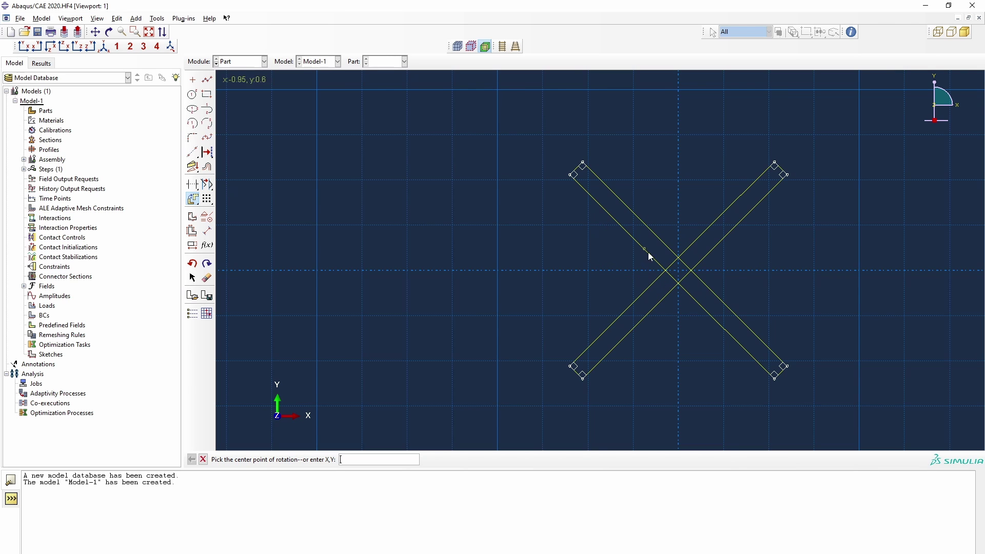
- Auto-trim the two inner crossing segments of the X outline
left_click(192, 185)
scroll(741, 290, "up", 3)
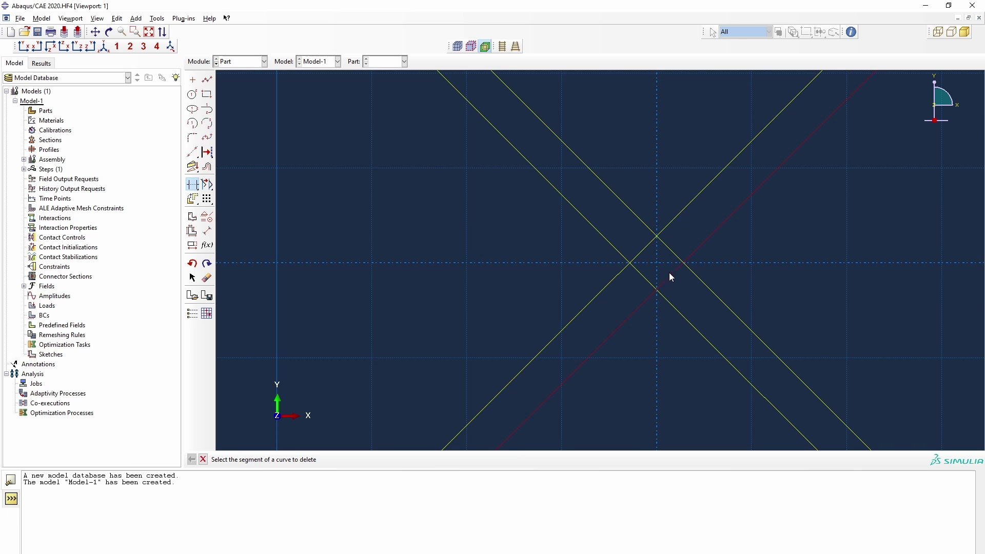
left_click(669, 273)
left_click(642, 275)
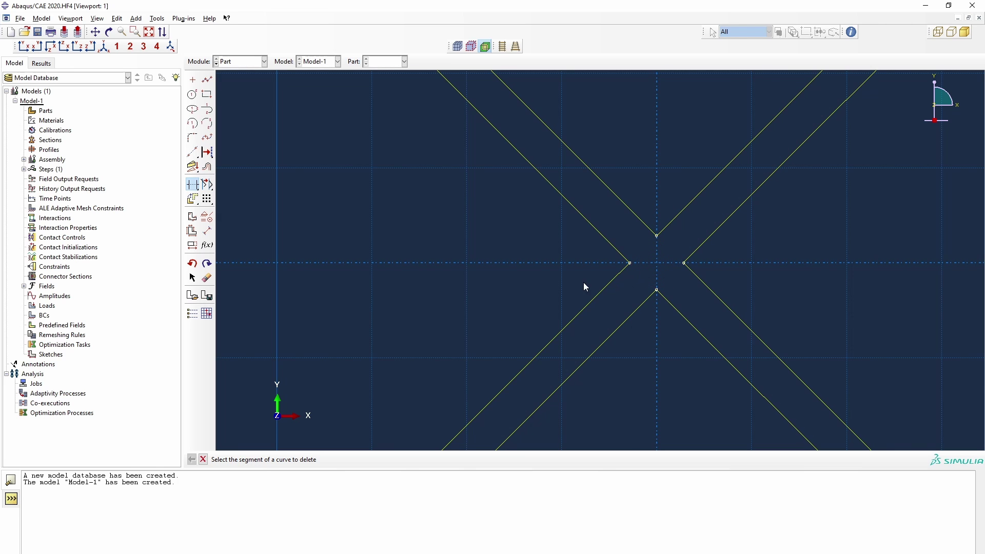
scroll(455, 242, "down", 3)
- Finish the sketch to create the Strut shell part and begin an extruded cut sketch
right_click(356, 296)
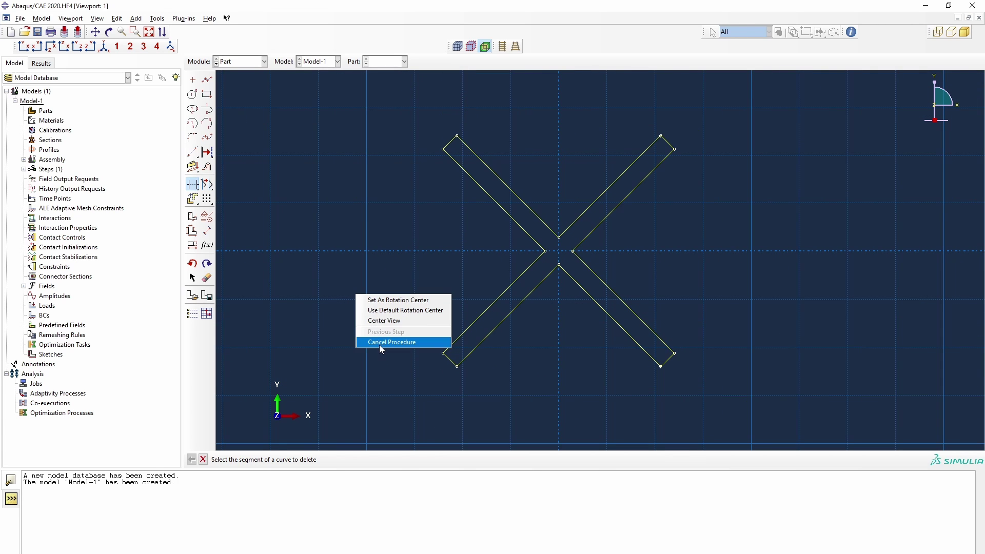
left_click(381, 343)
left_click(327, 460)
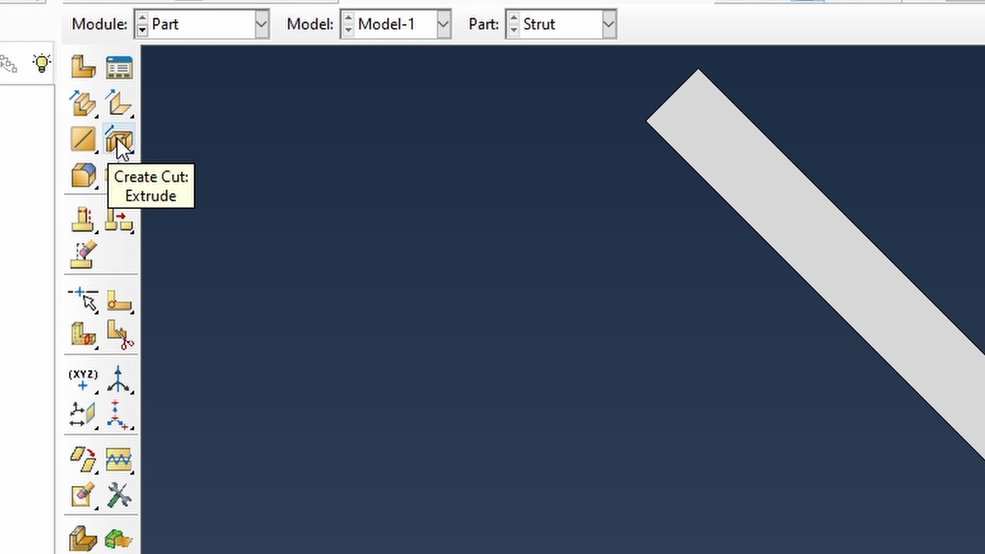
left_click(117, 138)
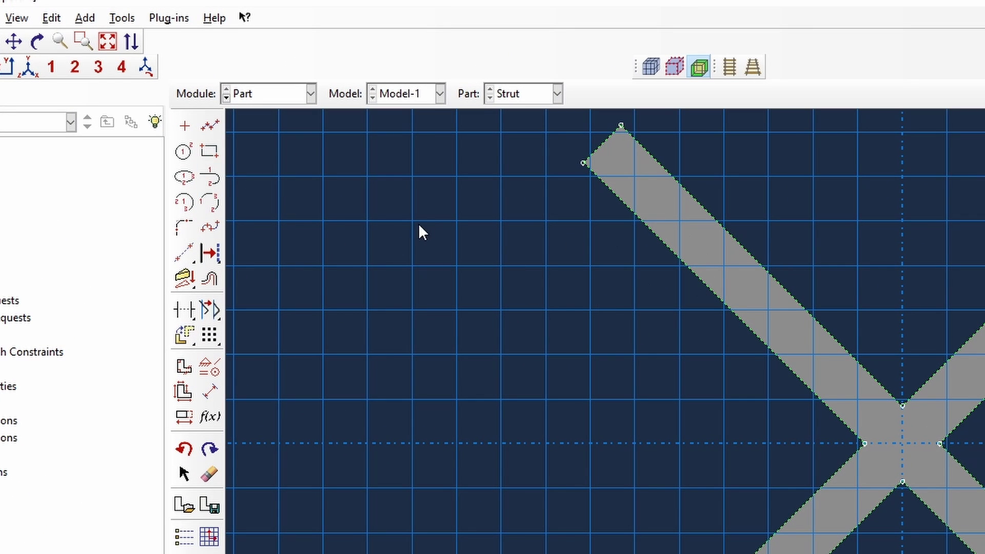
- Draw a 5 by 5 rectangle from -2.5,-2.5 to 2.5,2.5
left_click(207, 149)
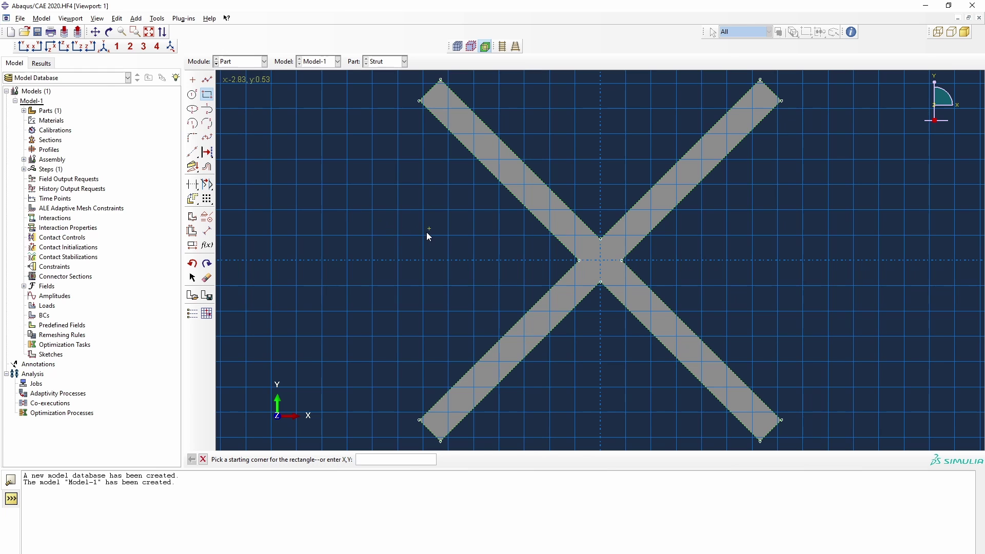
type("-")
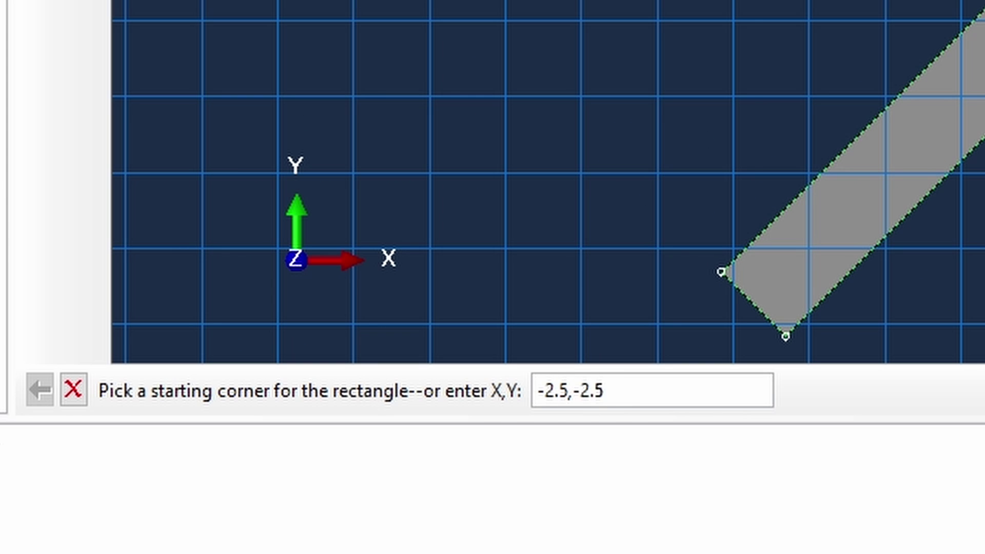
type("2.5,-2.5")
key("Return")
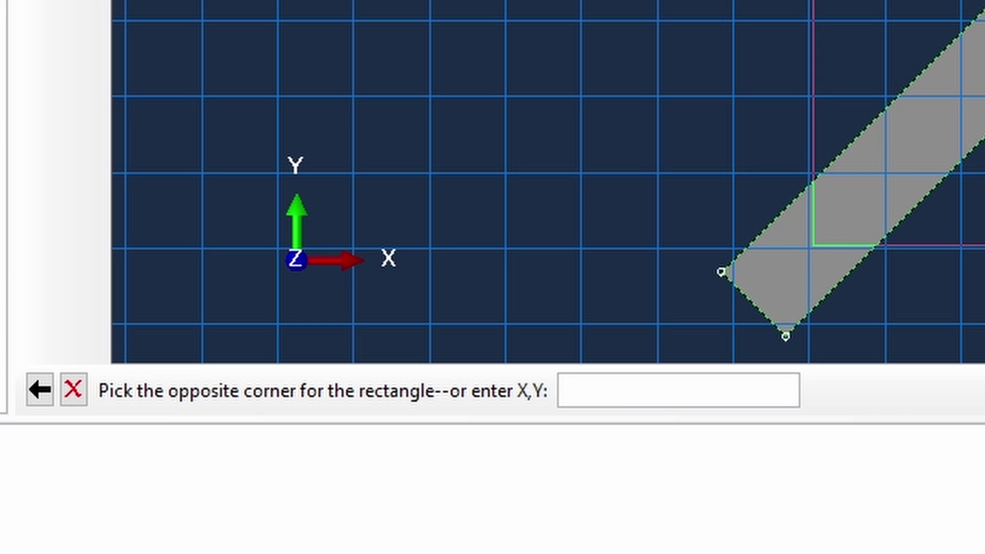
type("2.5,2.5")
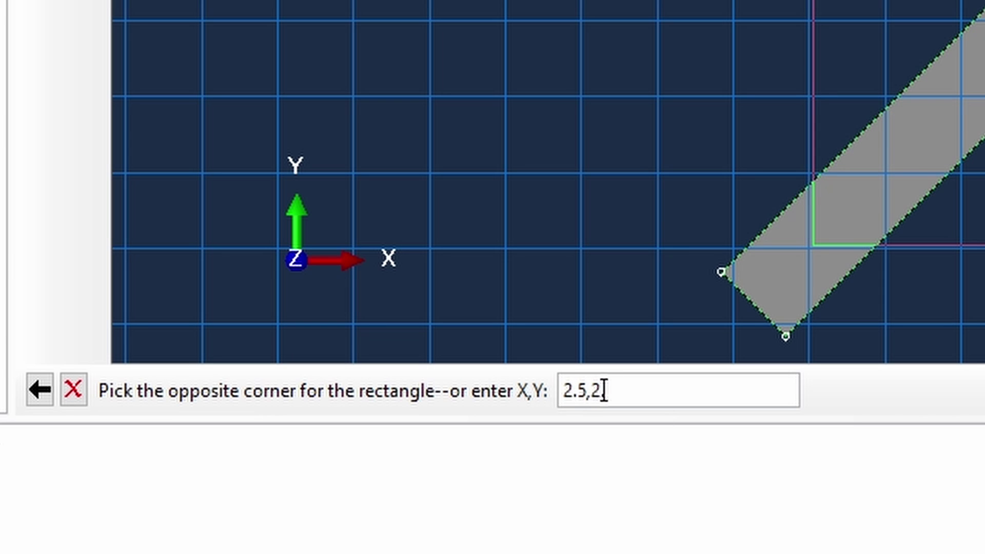
key("Return")
- Draw a larger outer rectangle around the X and apply the cut to square off the arm ends
scroll(673, 177, "down", 3)
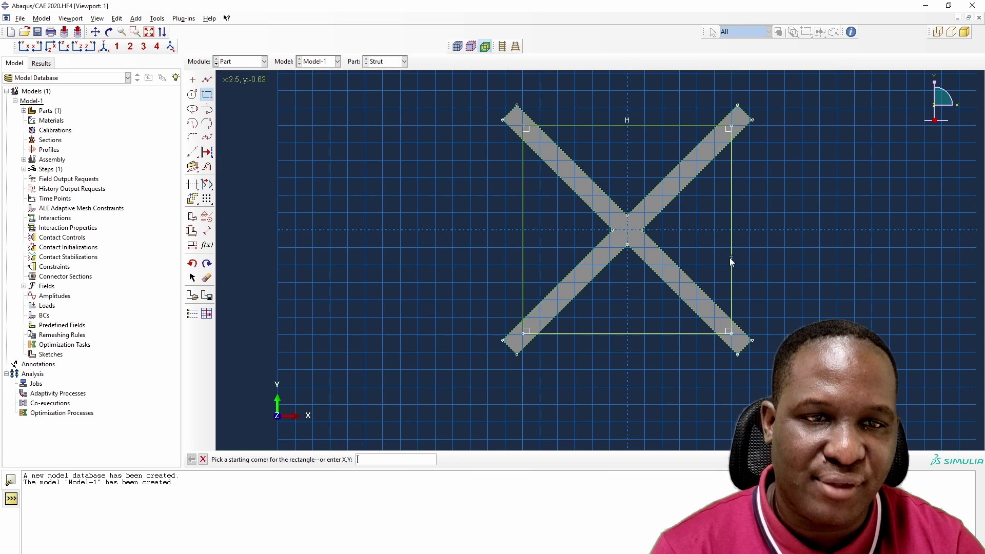
scroll(729, 258, "down", 2)
left_click(459, 88)
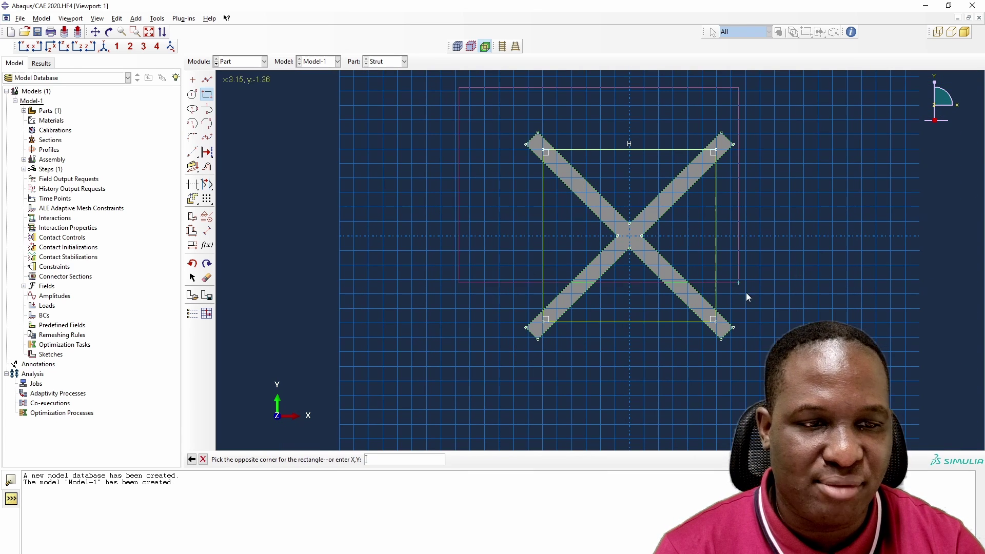
left_click(792, 376)
right_click(800, 337)
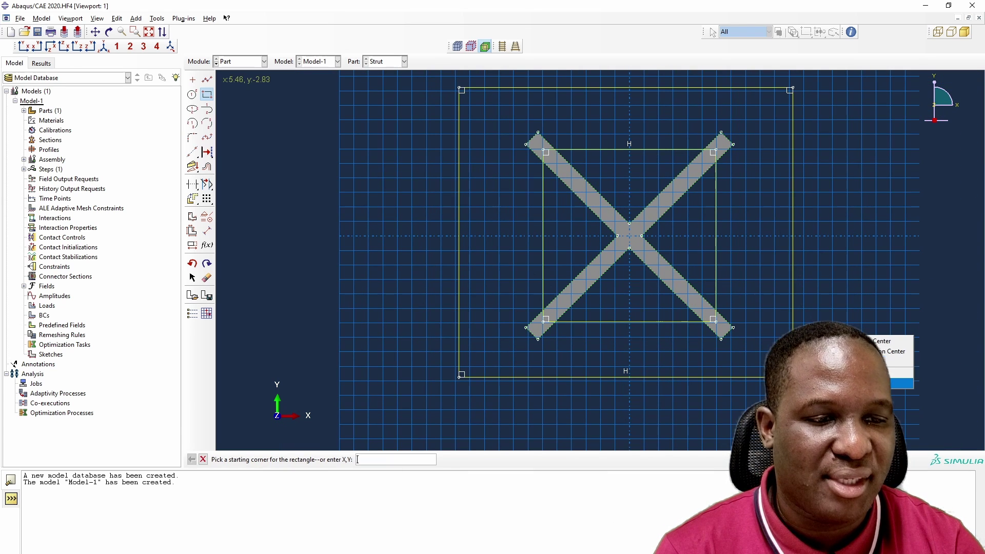
left_click(895, 384)
left_click(302, 459)
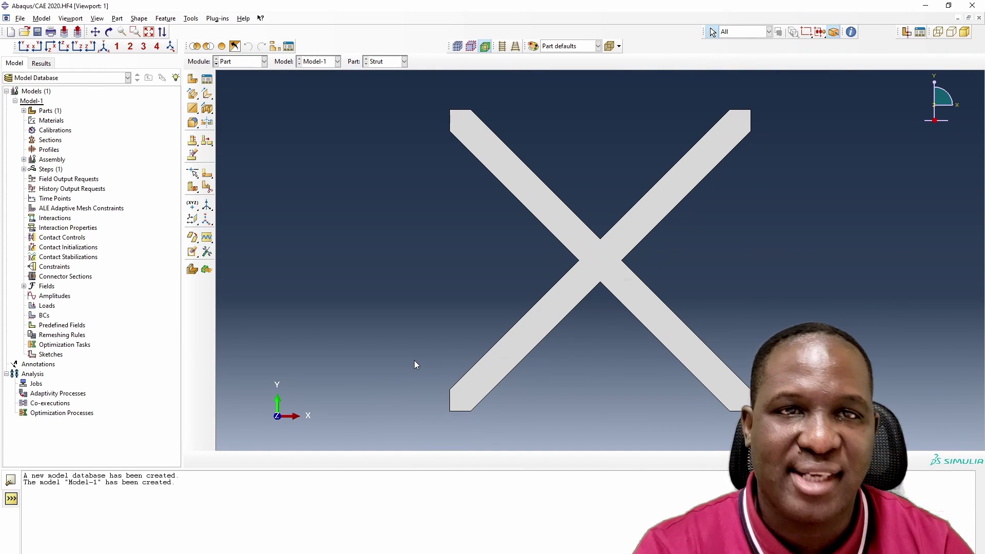
- Add a dependent Strut instance to the assembly via Instances in the model tree
scroll(461, 247, "up", 3)
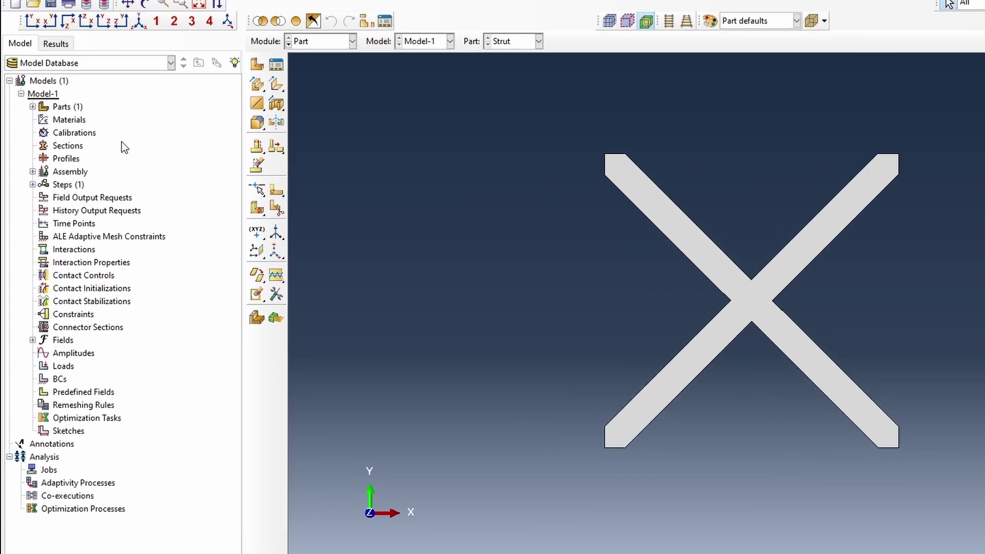
left_click(52, 159)
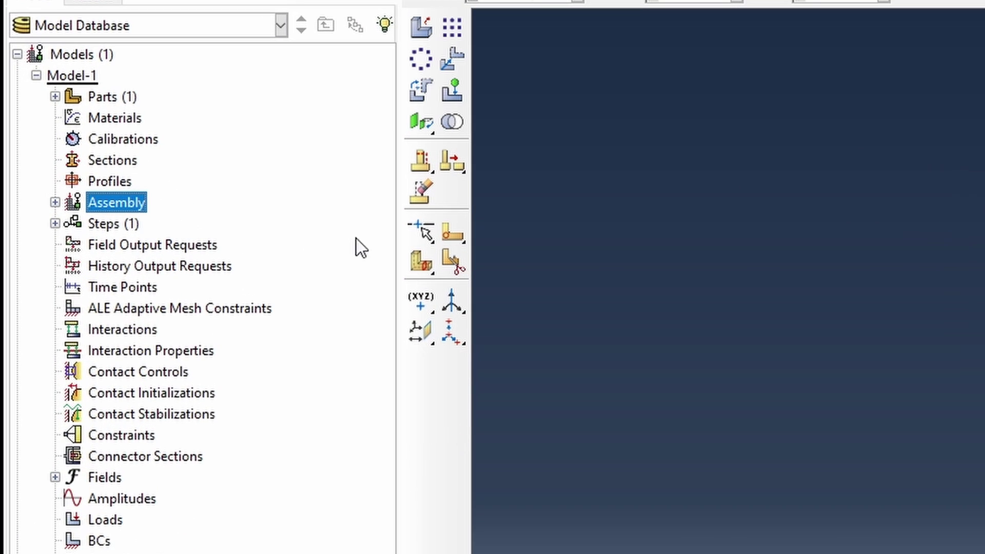
left_click(55, 203)
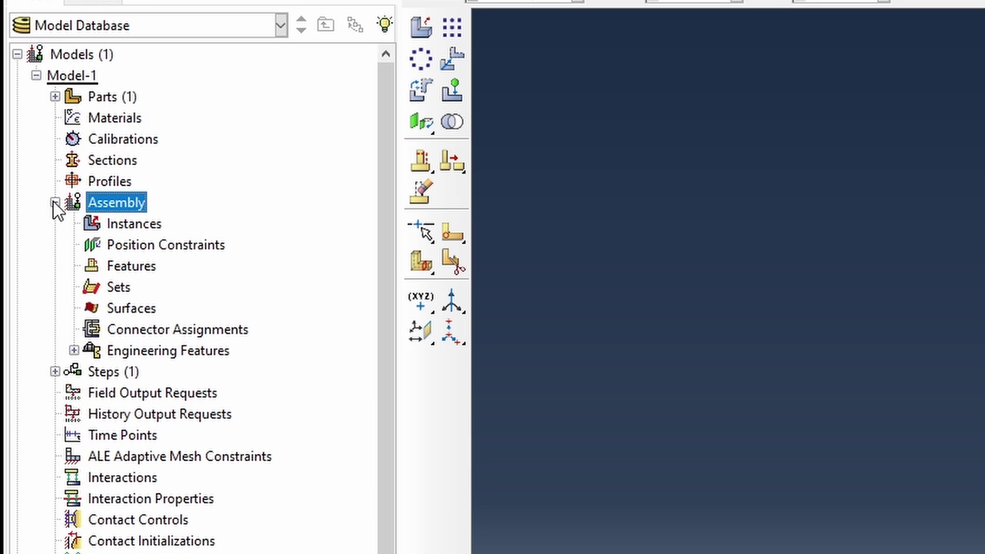
double_click(165, 226)
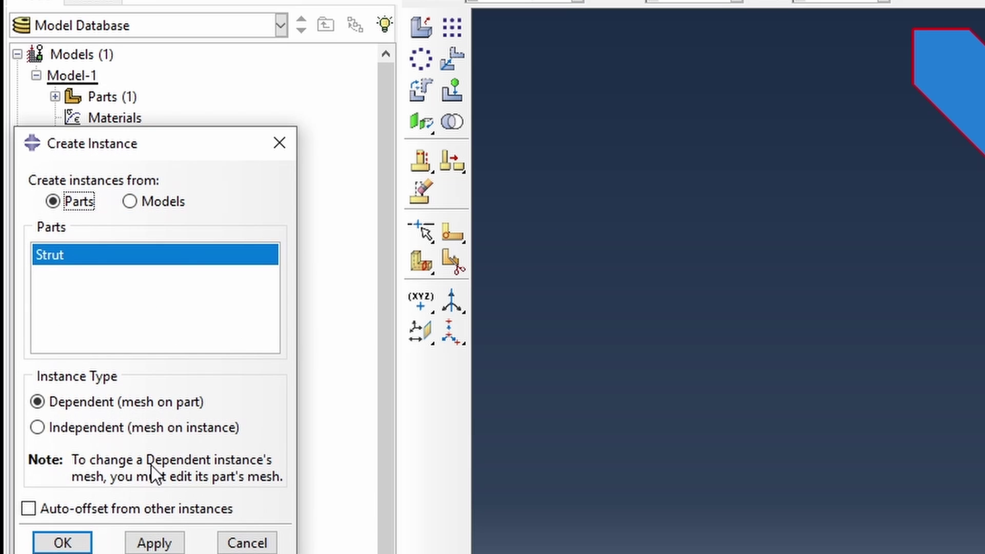
left_click(62, 542)
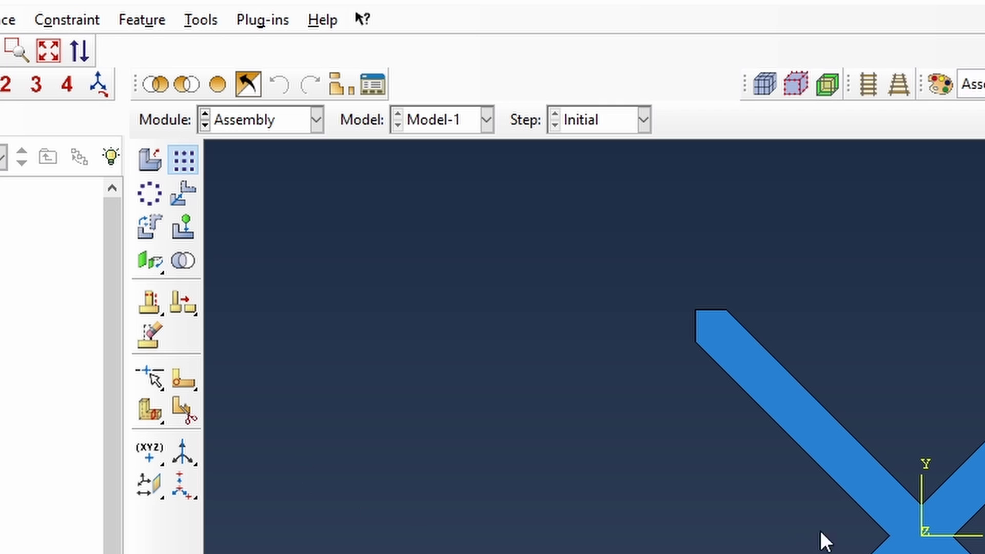
- Linear-pattern the Strut instance 4 by 4 with offset 5 in both directions
left_click(882, 491)
left_click(320, 459)
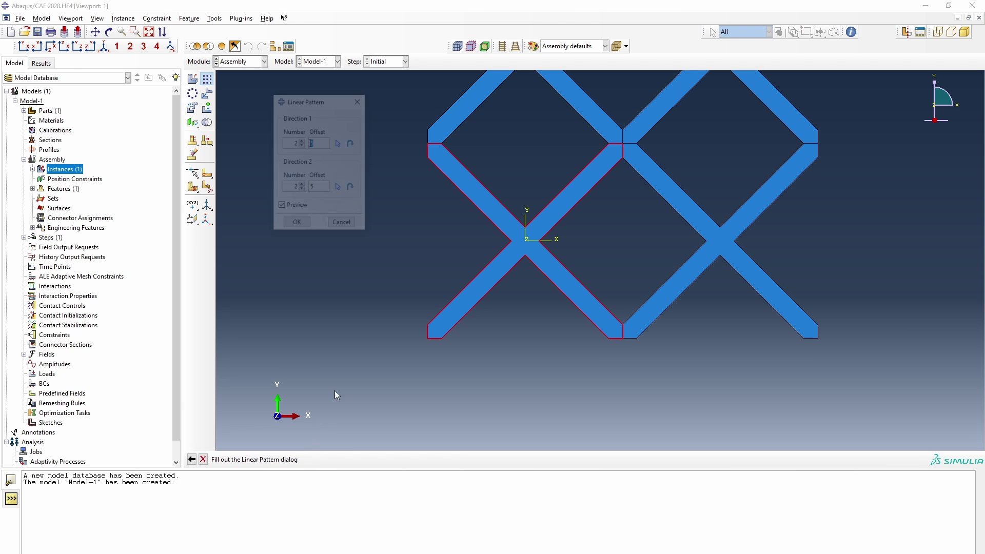
scroll(746, 336, "down", 4)
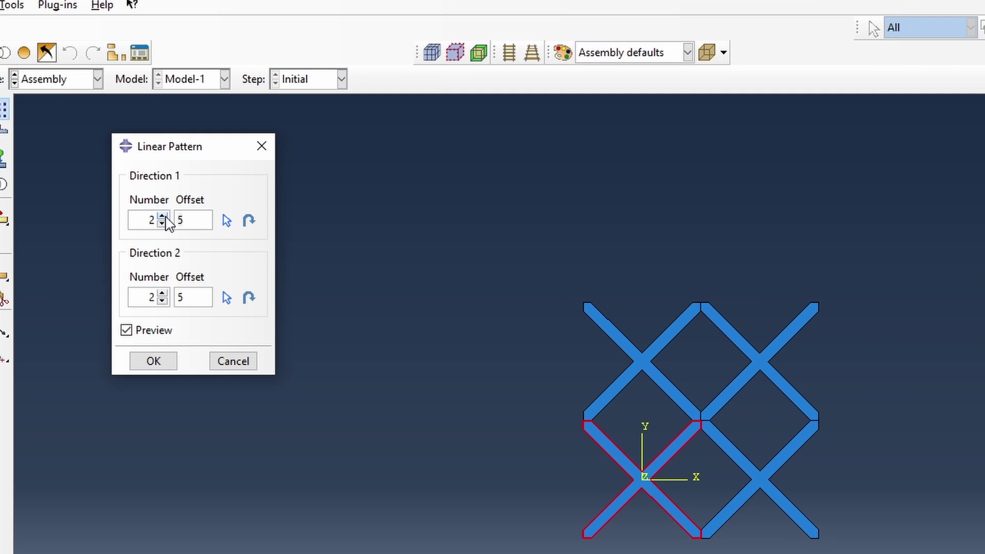
left_click(301, 141)
left_click(301, 140)
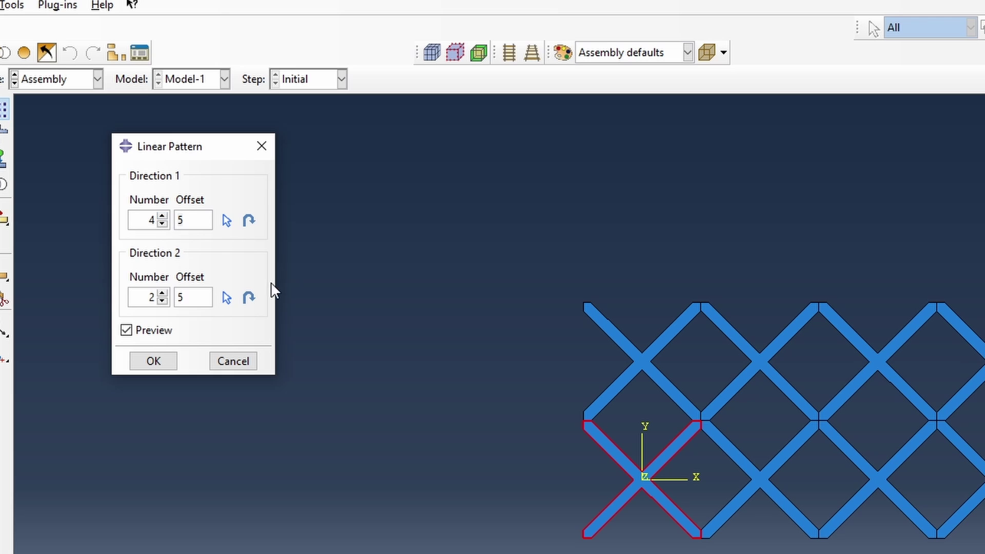
left_click(162, 294)
left_click(162, 295)
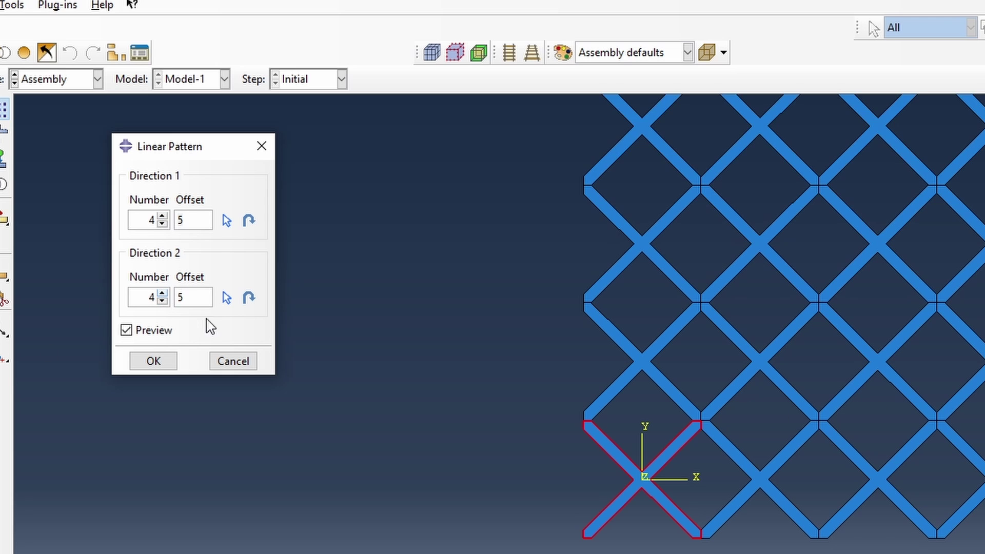
scroll(485, 425, "down", 3)
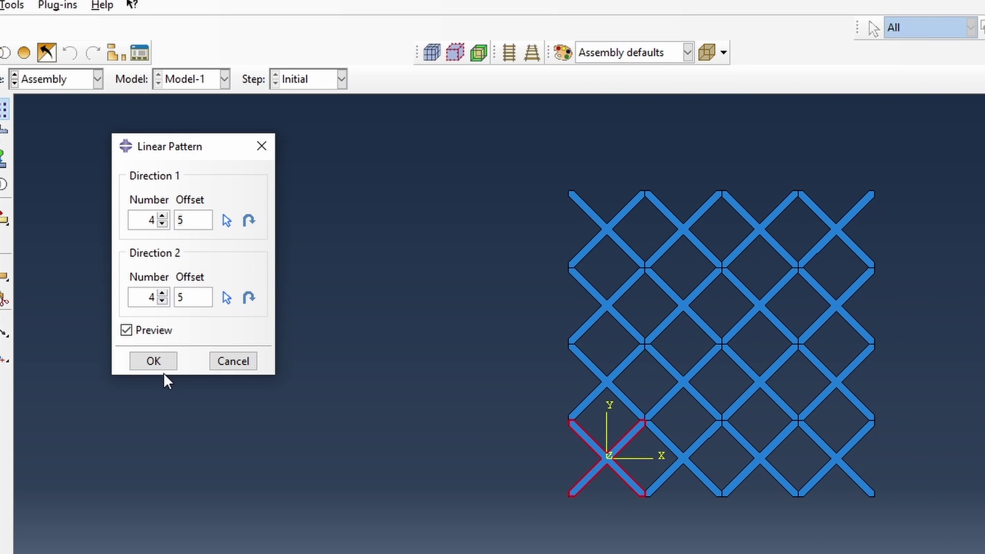
left_click(153, 362)
scroll(642, 184, "up", 4)
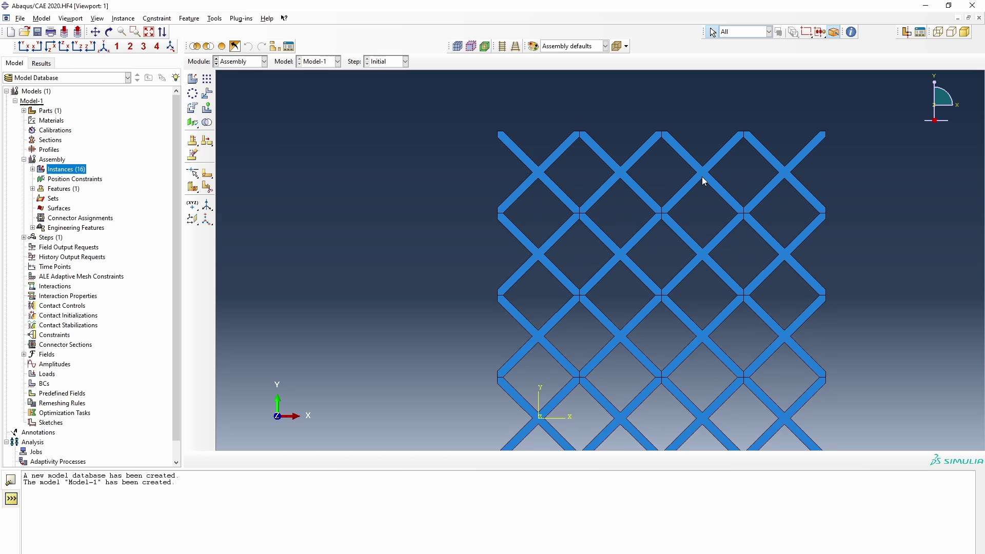
scroll(702, 180, "down", 2)
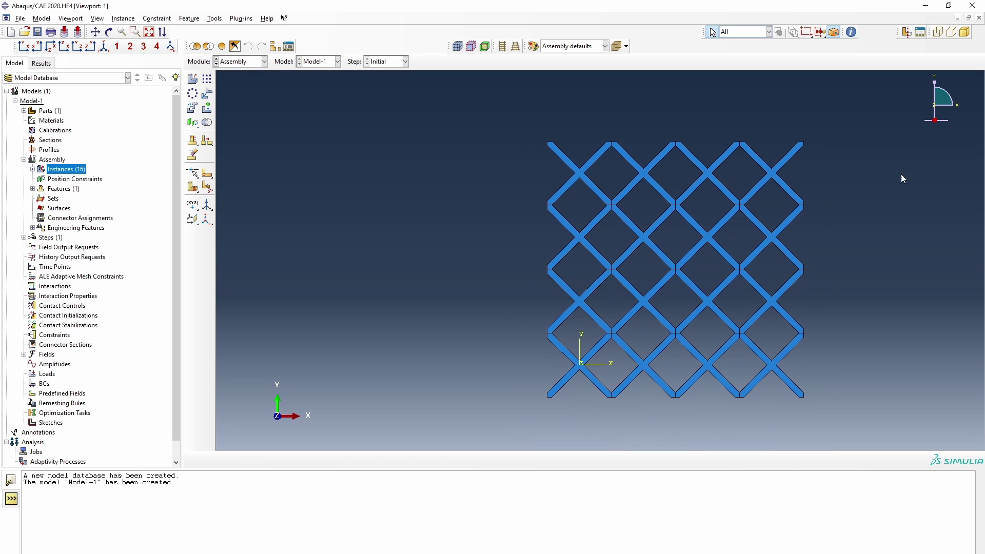
left_click(32, 169)
- Merge all 16 strut instances into a new part LatticeCell, removing intersecting boundaries
key("Down")
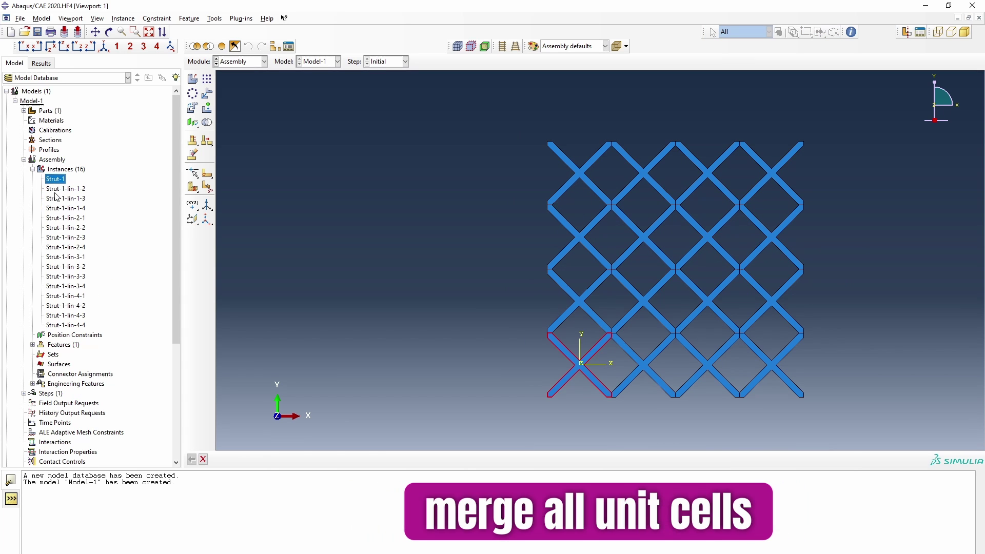
left_click(65, 325, "shift")
left_click(207, 122)
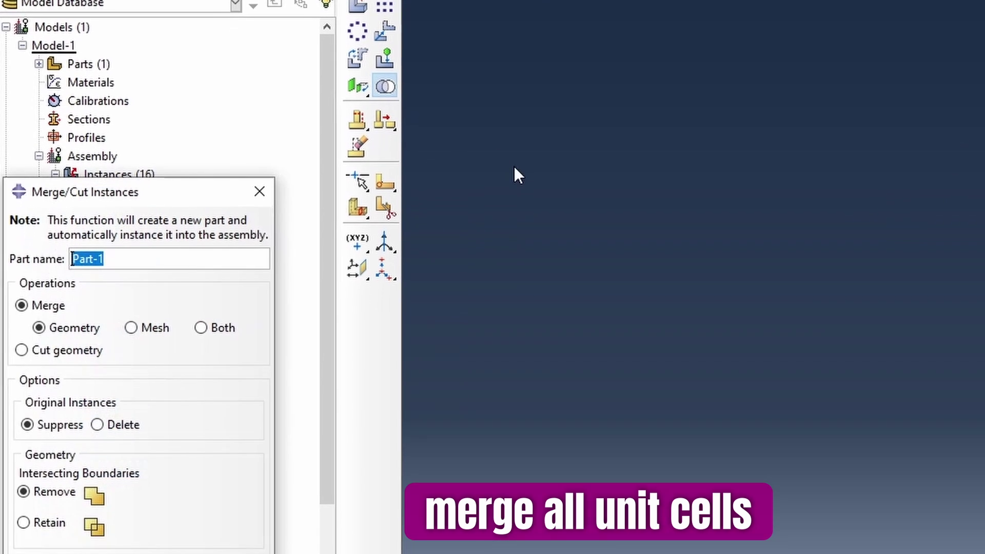
type("LatticeCell")
left_click_drag(205, 191, 722, 93)
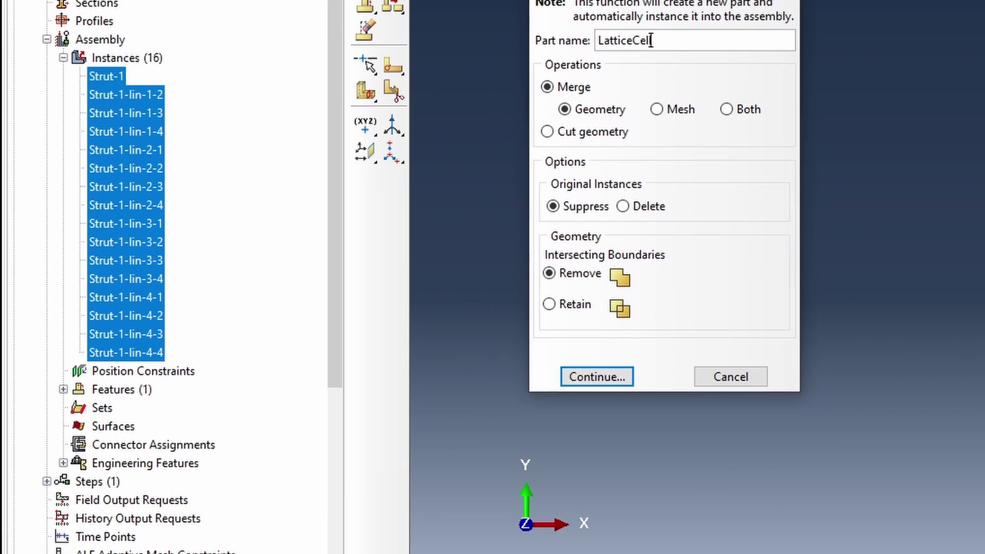
left_click(577, 306)
left_click(590, 273)
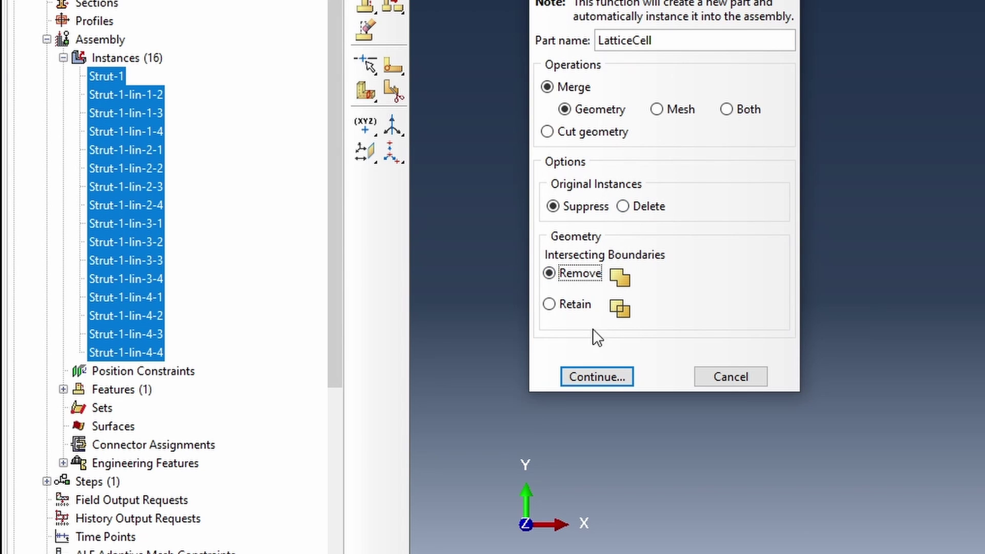
left_click(597, 377)
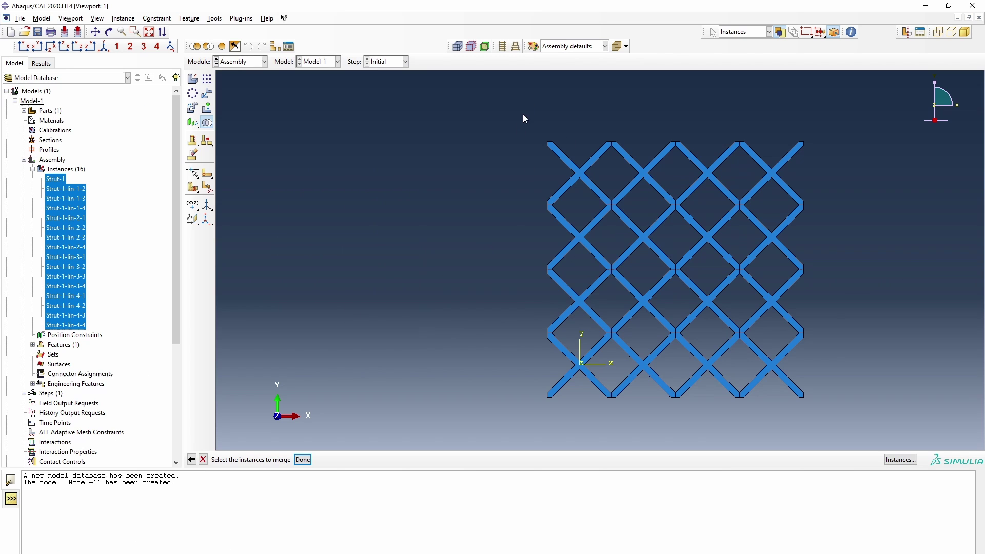
left_click_drag(512, 106, 853, 426)
left_click(310, 460)
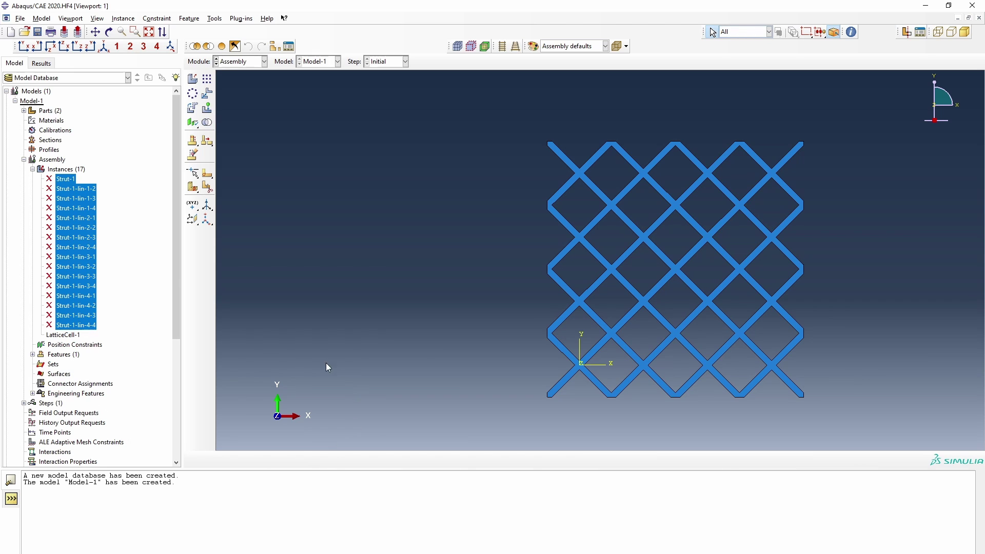
- Create a 2D planar deformable shell part named FaceSheet
left_click(24, 111)
double_click(49, 112)
type("f")
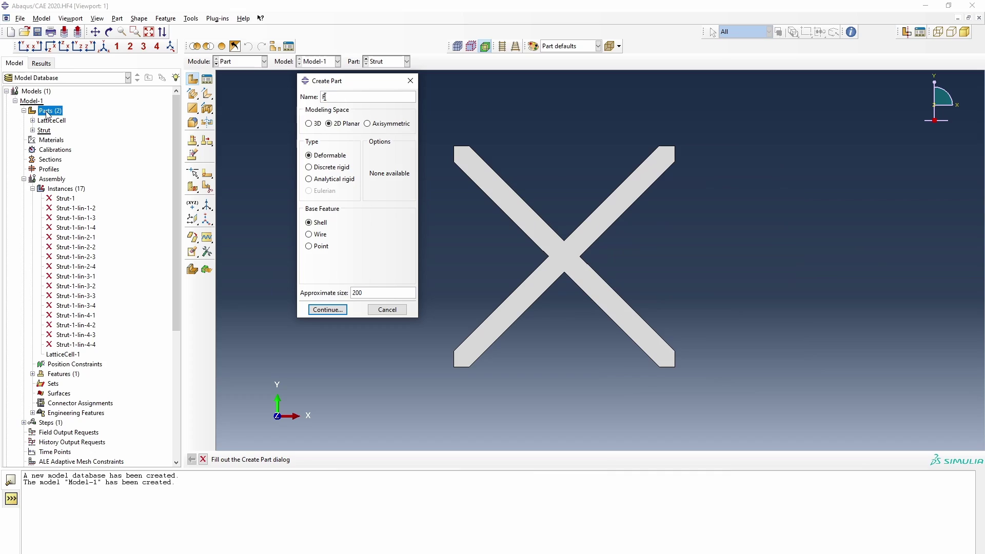
type("aceSheet")
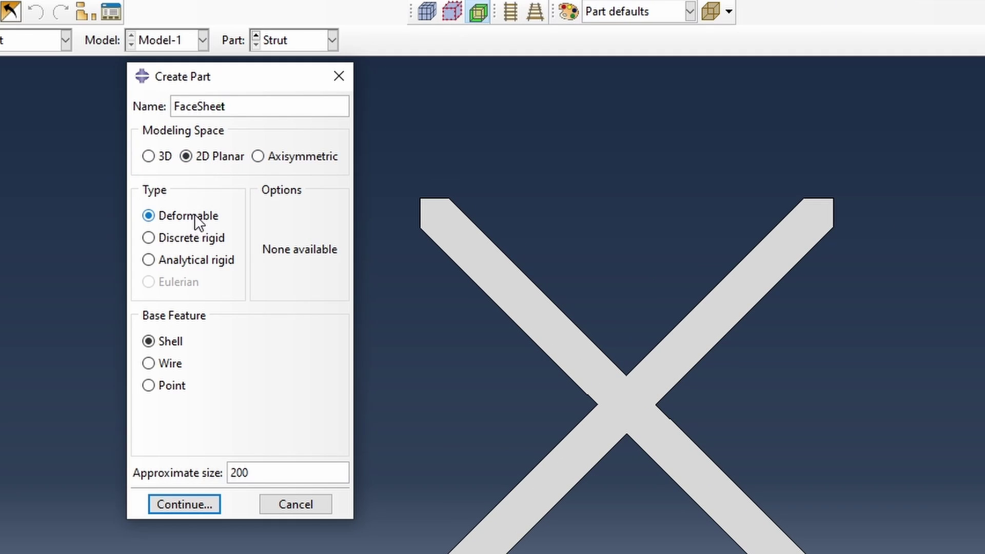
left_click(182, 505)
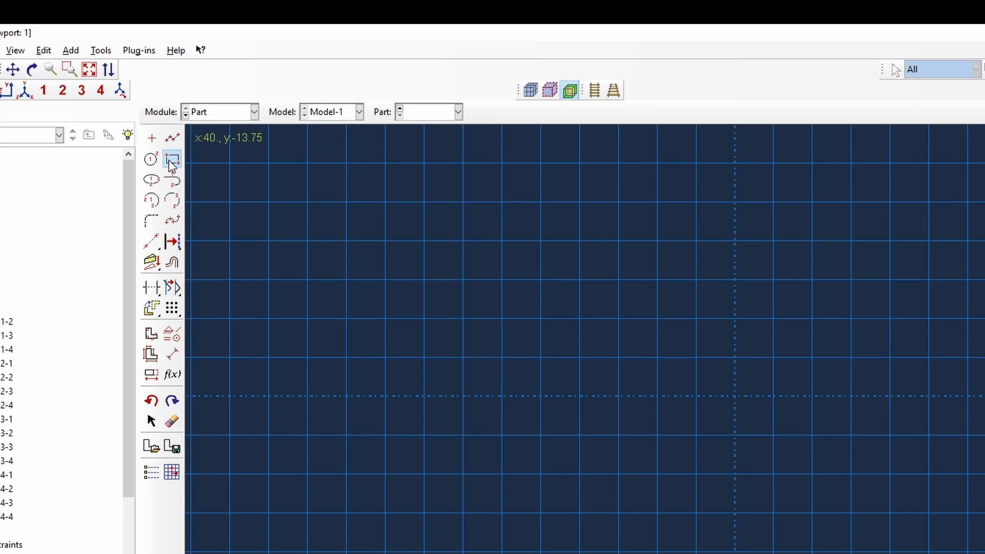
- Sketch the plate rectangle from corner -1,-1 to 21,-1 and finish the FaceSheet part
left_click(172, 160)
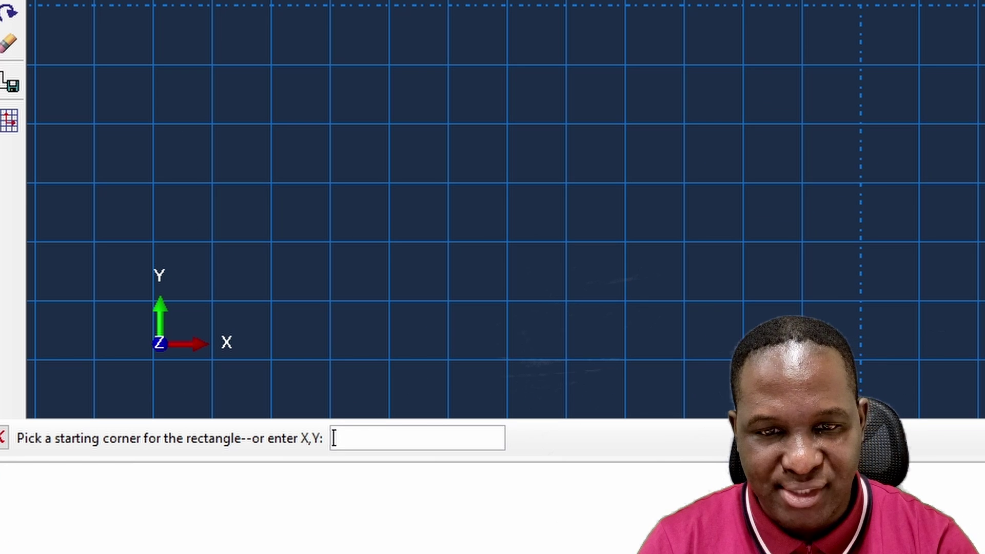
type("-1")
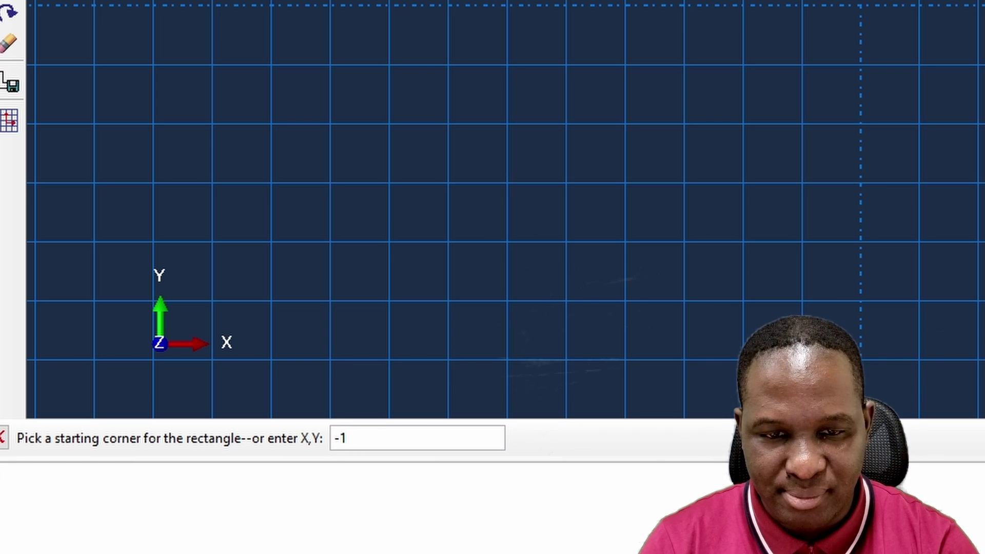
key("BackSpace")
key("BackSpace")
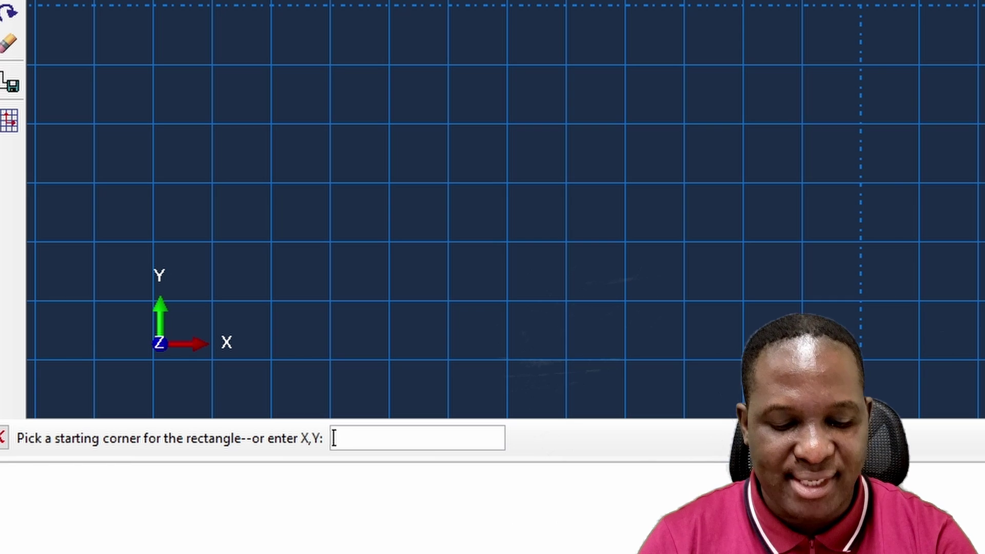
type("-1,-1")
key("Return")
type("21,")
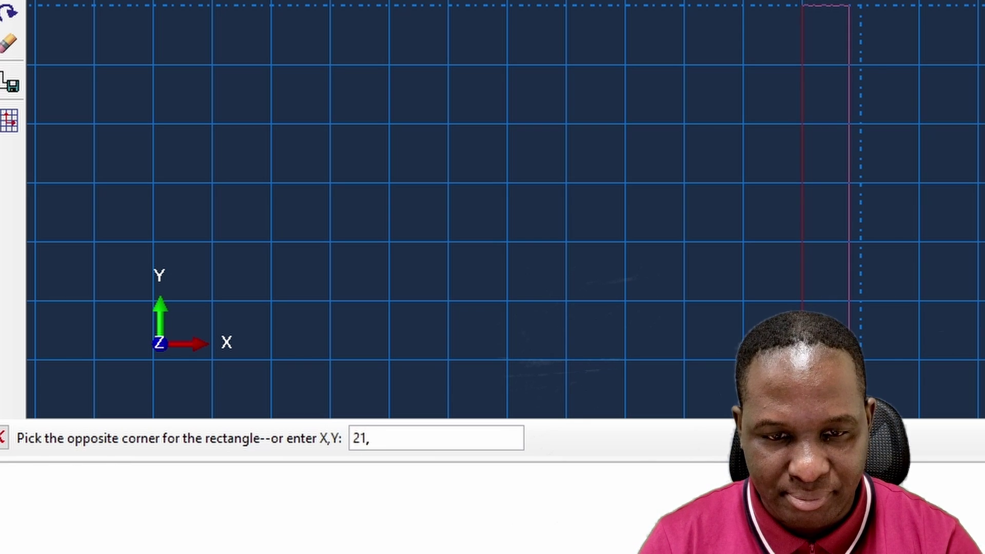
type("-1")
key("Return")
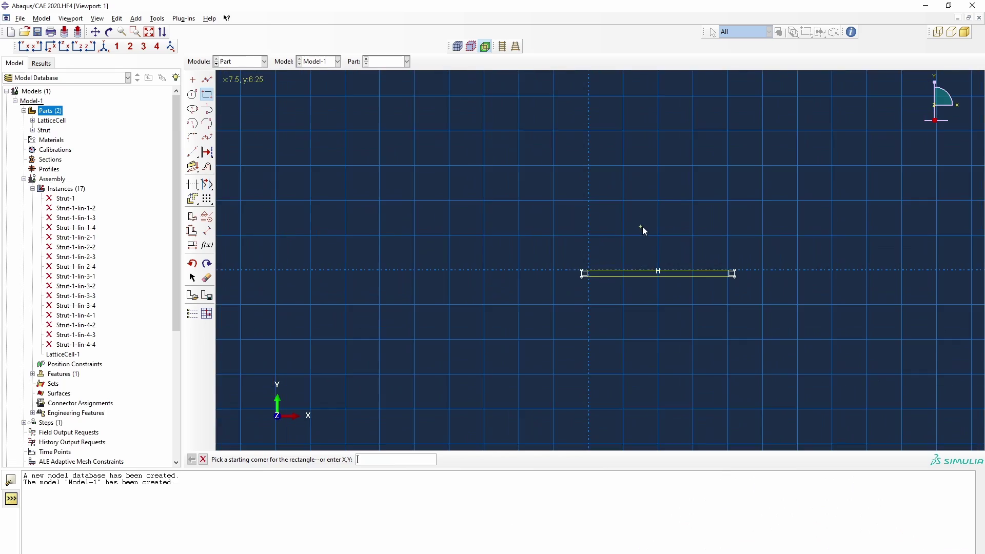
scroll(642, 248, "up", 4)
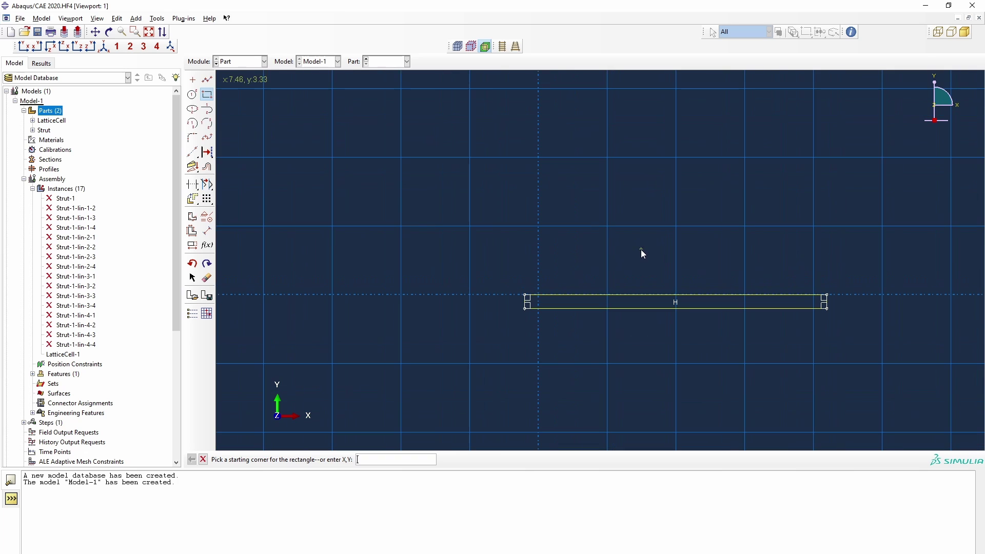
right_click(645, 239)
left_click(683, 286)
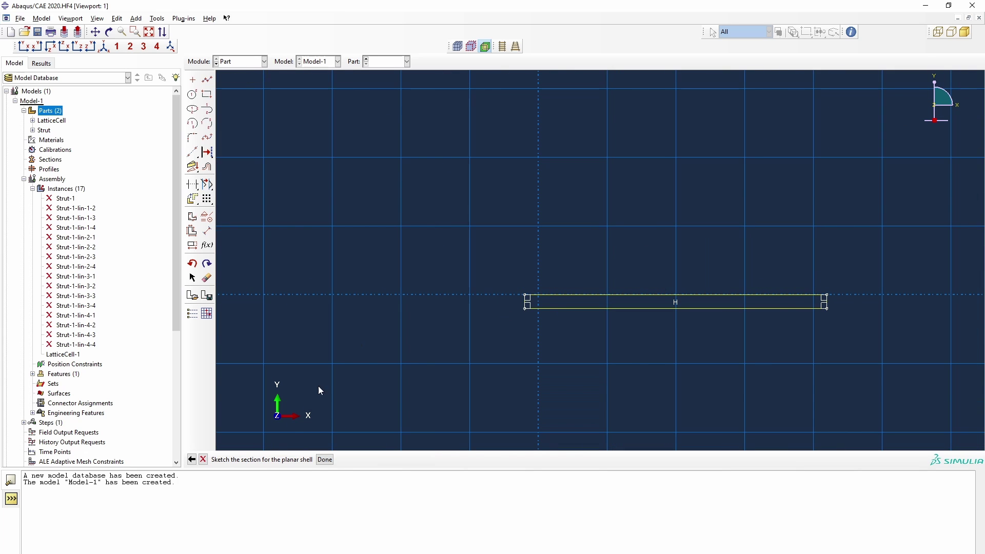
left_click(326, 460)
scroll(380, 324, "down", 4)
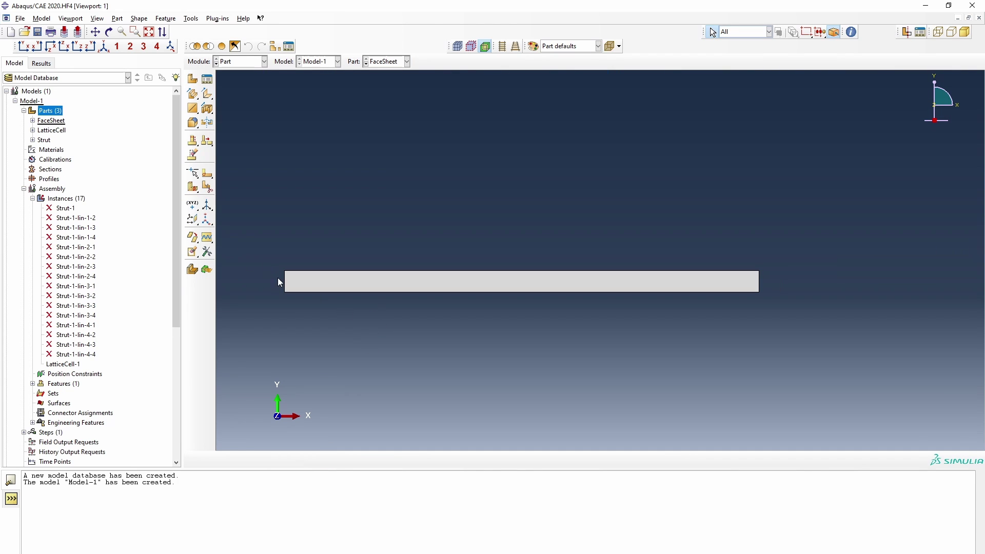
double_click(59, 202)
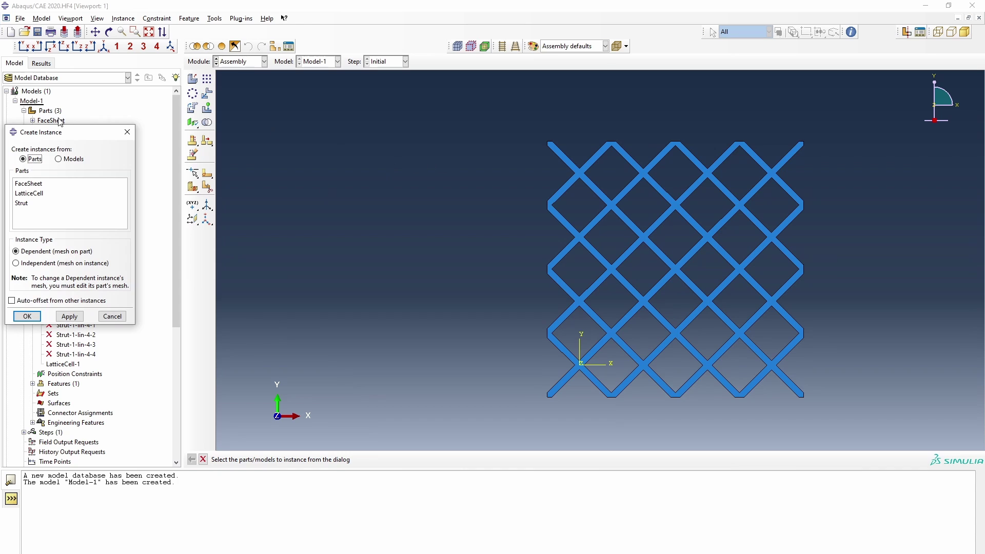
- Add a FaceSheet instance to the assembly
left_click(32, 184)
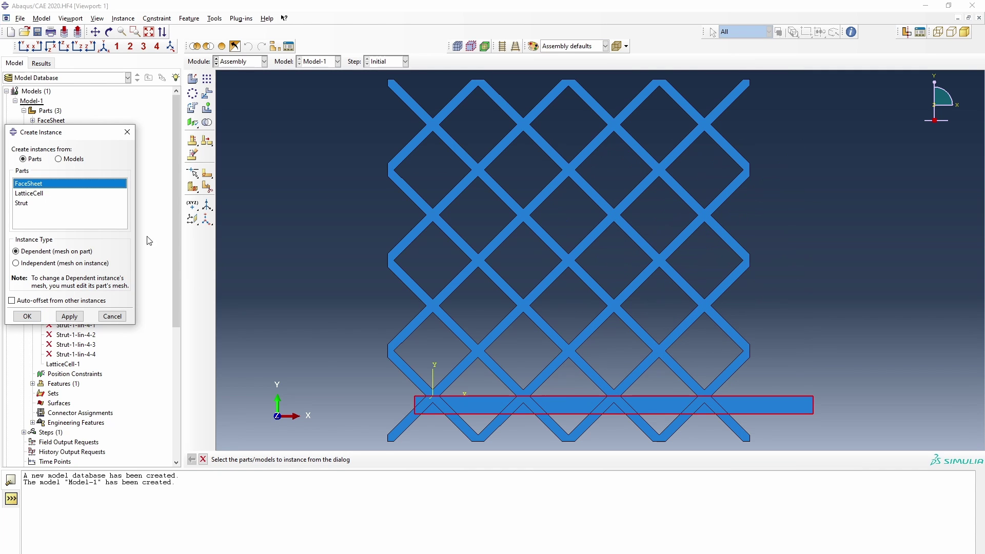
left_click(27, 316)
scroll(224, 279, "up", 3)
scroll(288, 280, "down", 3)
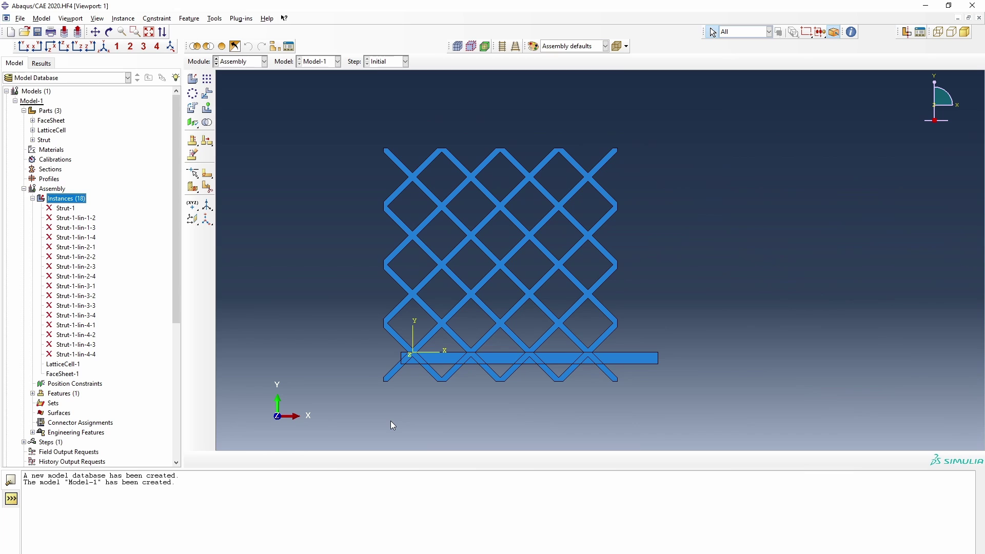
- Translate the lattice from its lower-left corner to the origin, shifting it by 2.5, 2.5
left_click(207, 100)
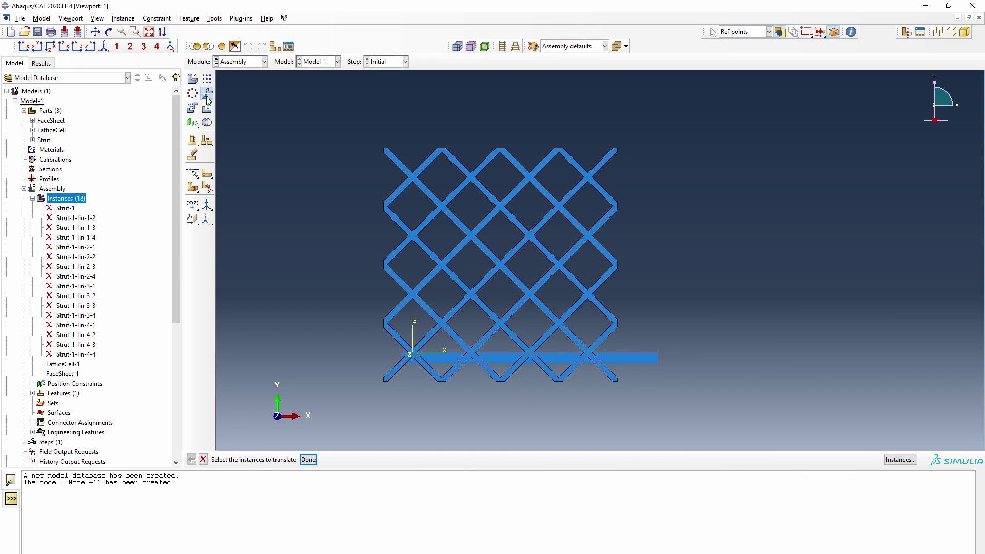
left_click(466, 235)
left_click(308, 460)
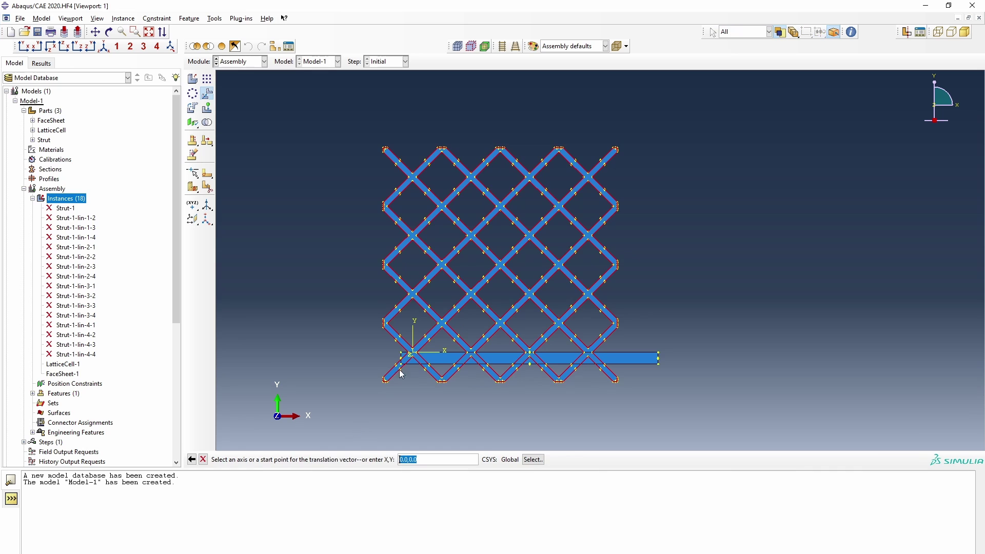
scroll(377, 388, "up", 10)
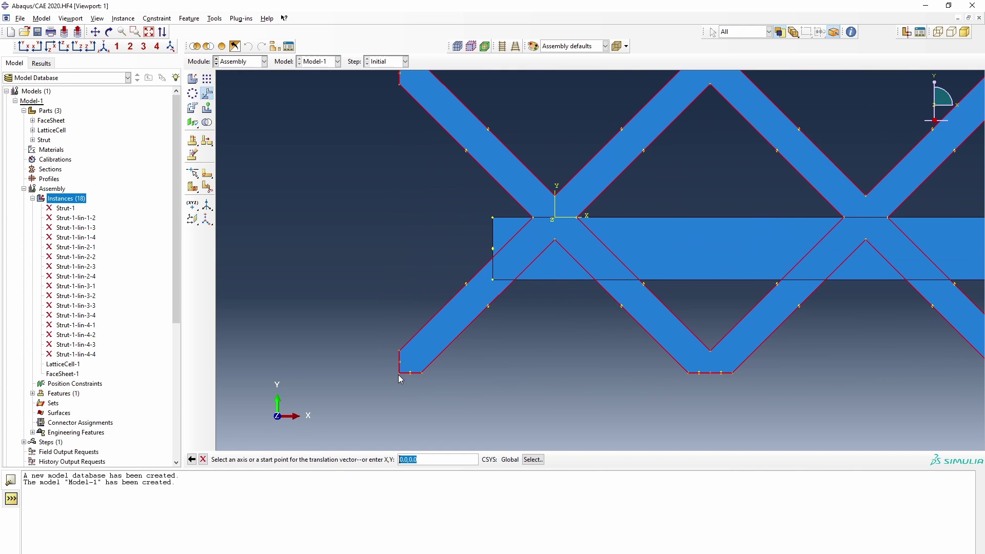
left_click(400, 373)
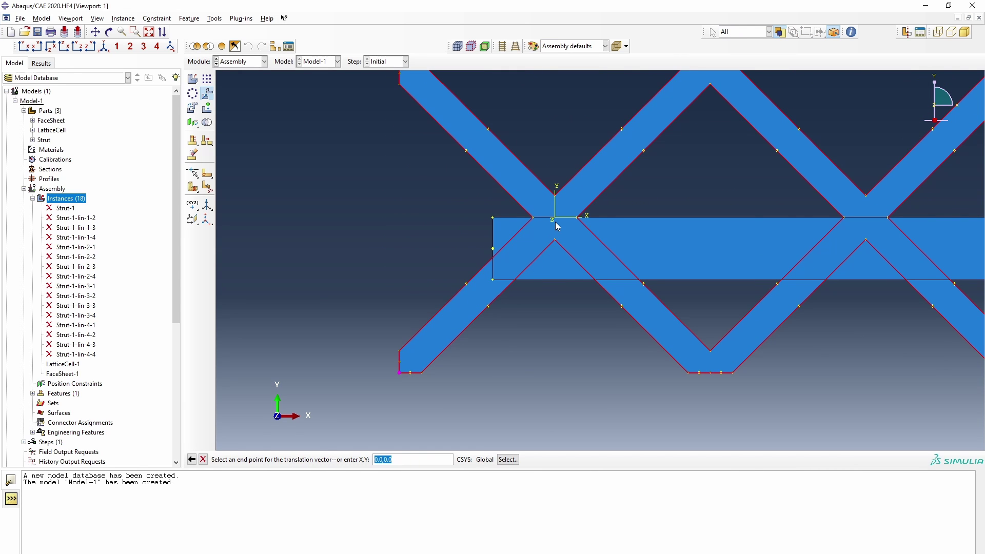
key("Return")
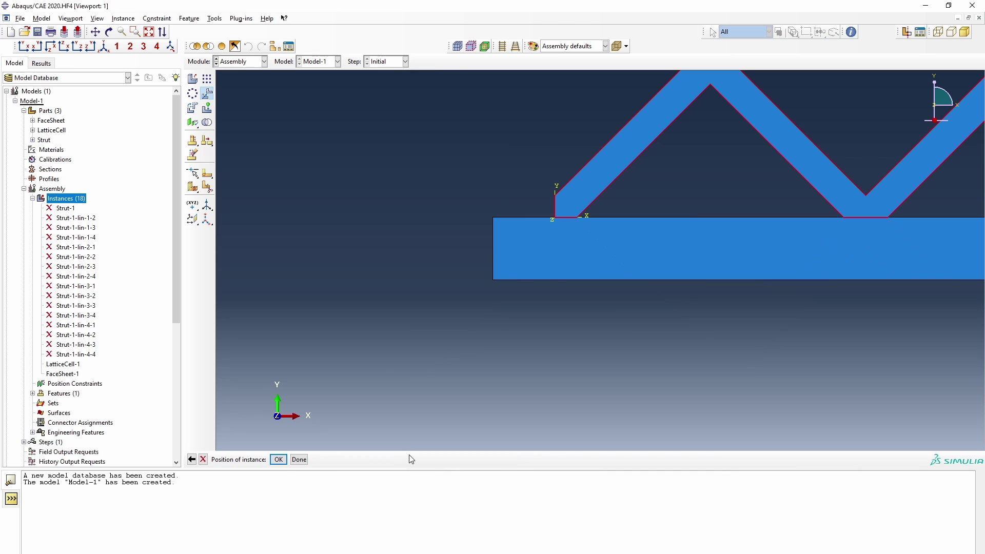
scroll(420, 274, "down", 10)
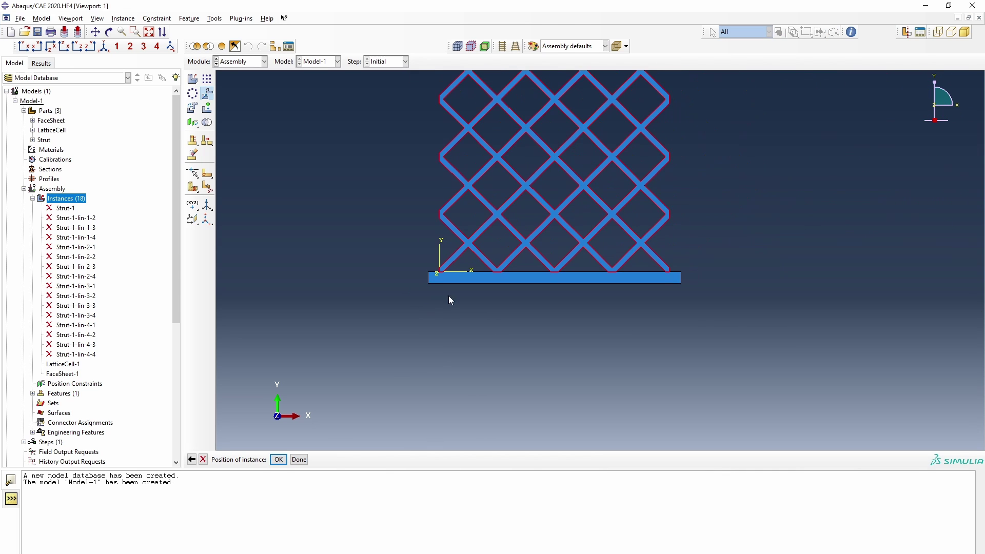
left_click(278, 459)
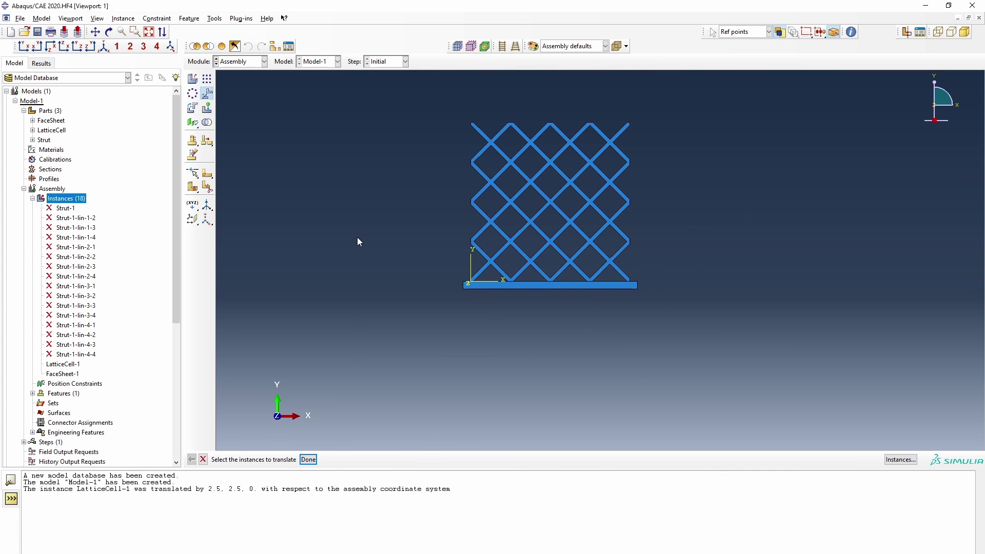
scroll(380, 215, "up", 2)
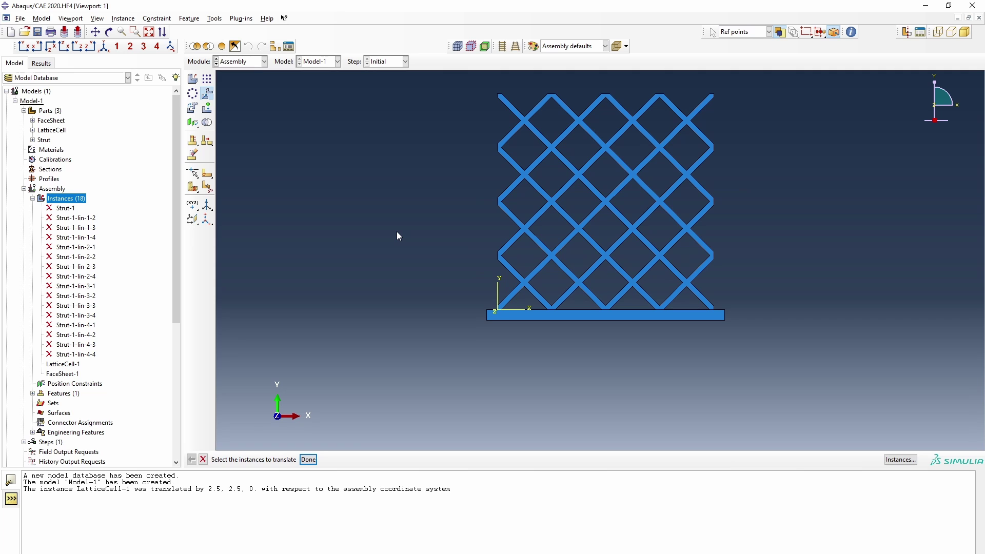
- Pattern the face sheet 1 by 2 with offset 21 so a copy caps the lattice top
left_click(207, 78)
left_click(525, 315)
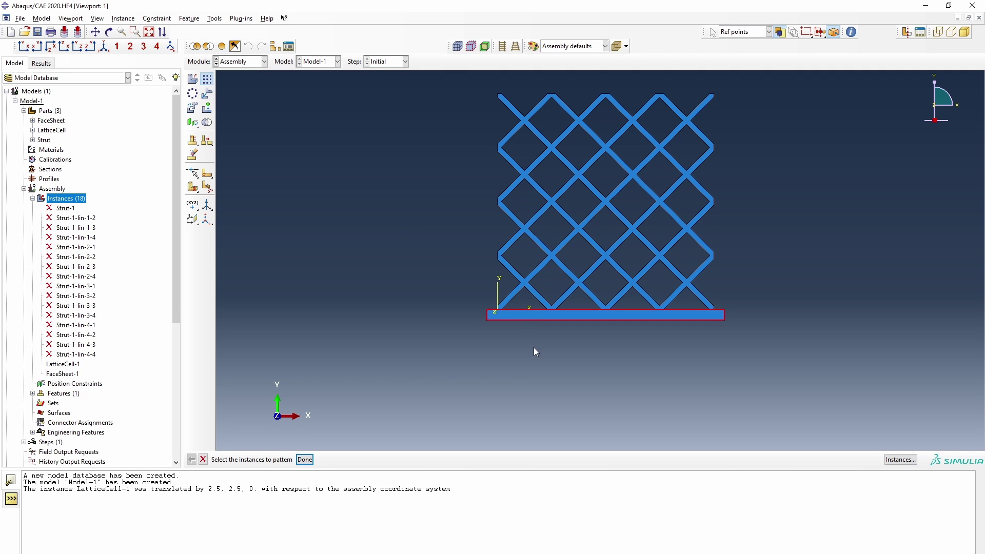
middle_click(259, 418)
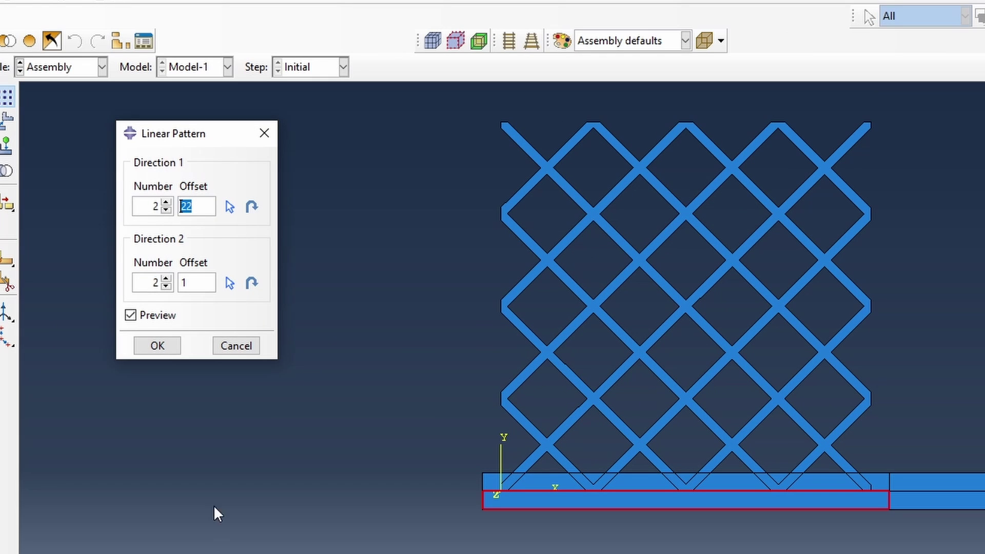
left_click(165, 210)
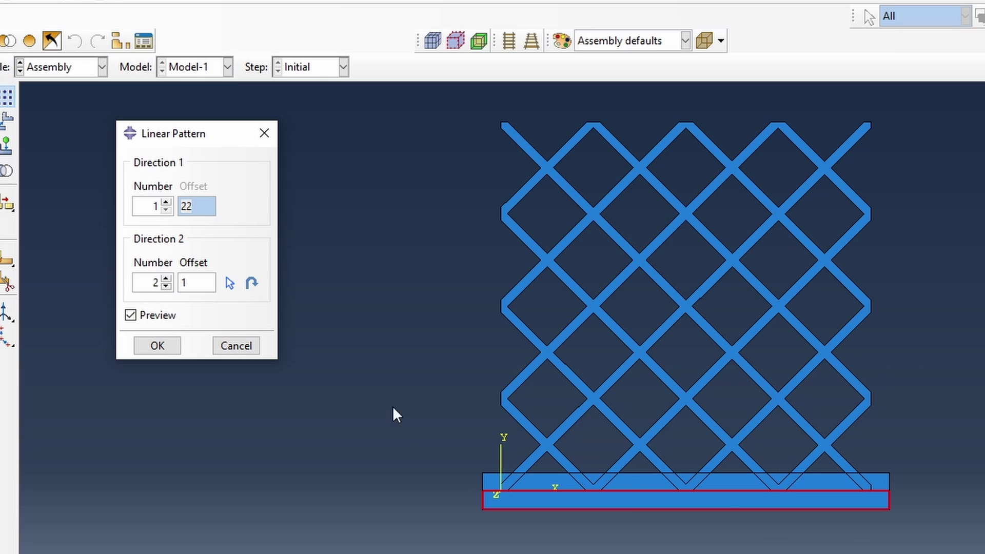
double_click(200, 283)
type("21")
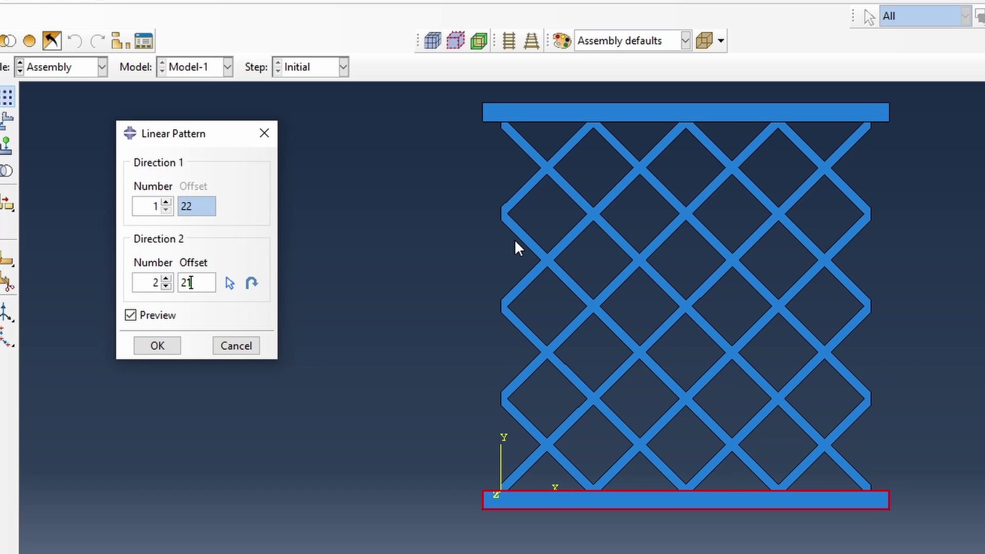
left_click(174, 343)
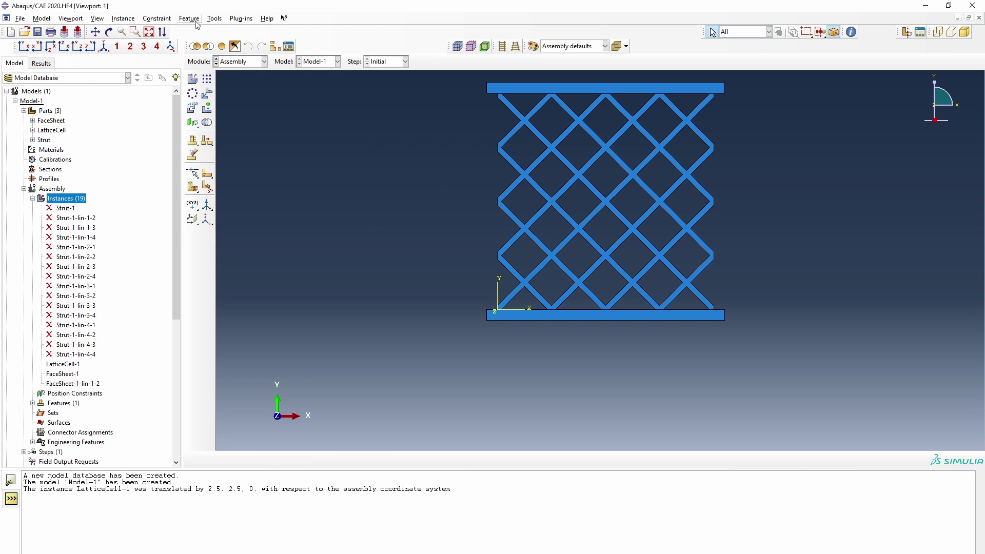
scroll(316, 115, "up", 1)
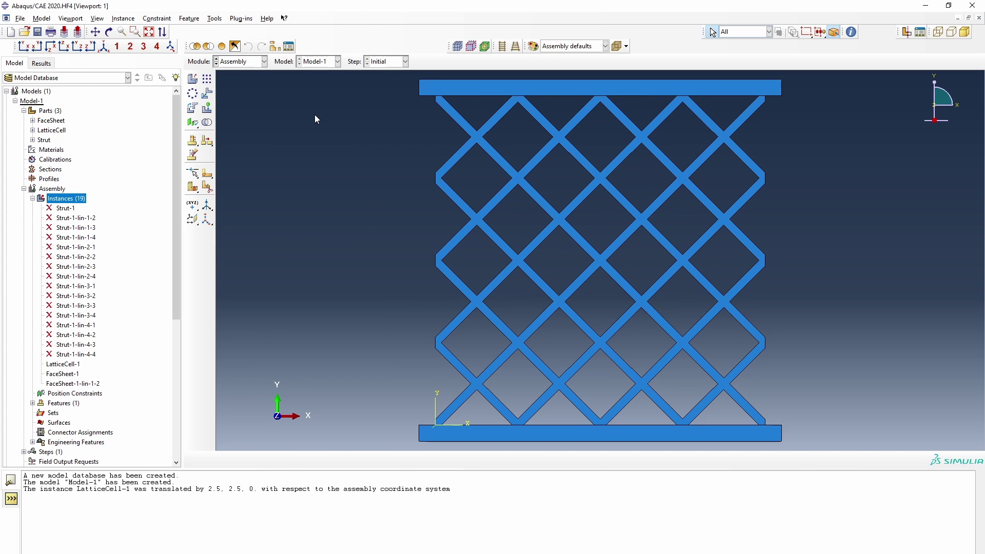
scroll(408, 208, "up", 1)
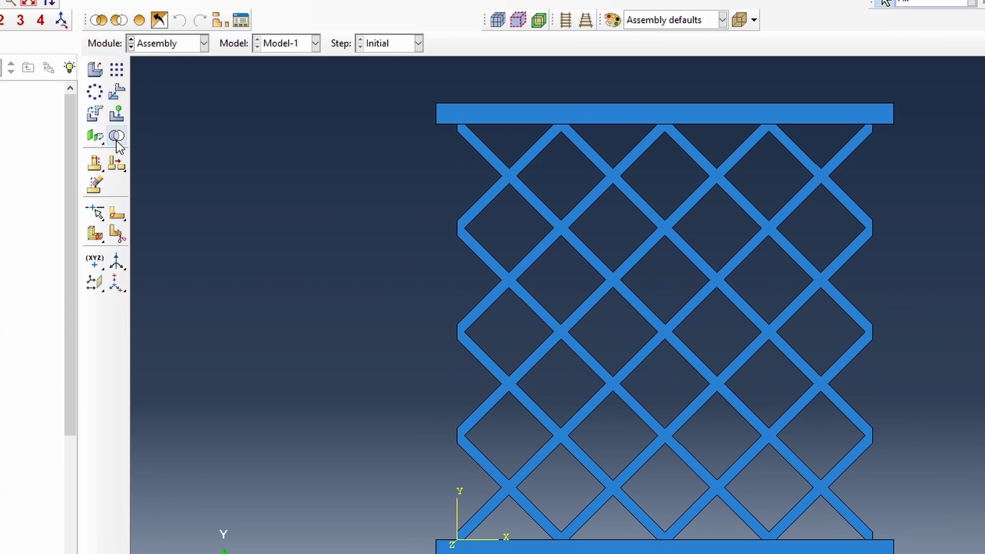
- Merge the lattice and both face sheets into part LCS, retaining intersecting boundaries
left_click(207, 122)
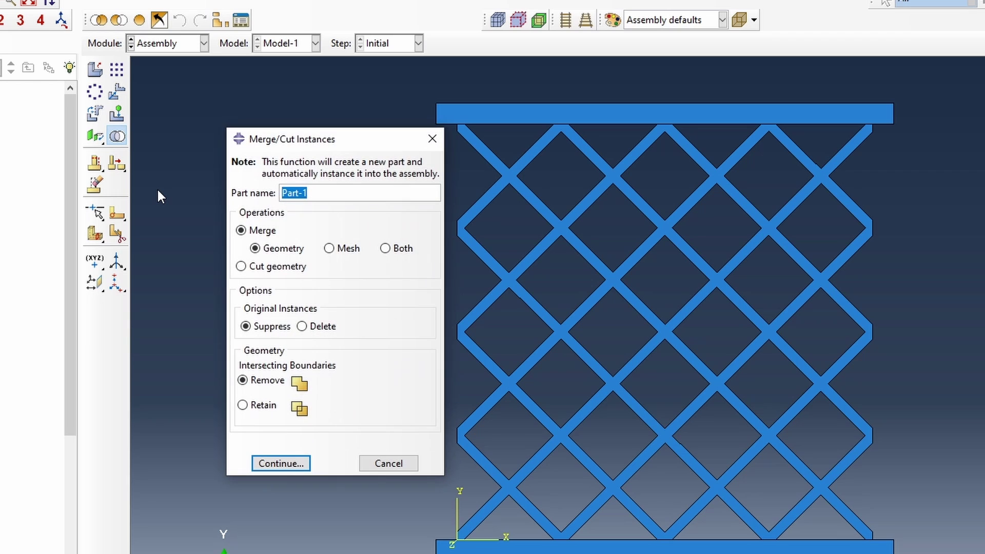
type("LCS")
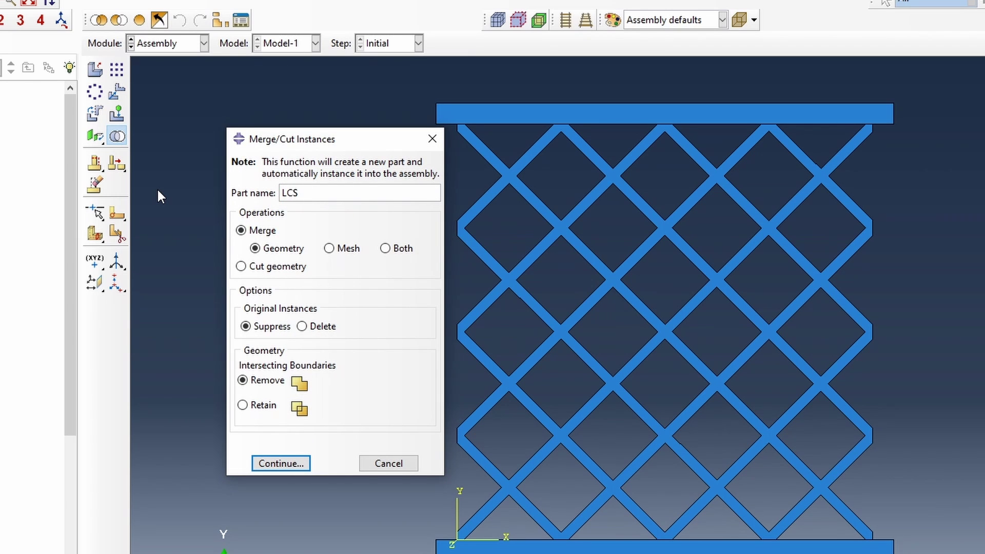
left_click(264, 406)
left_click(279, 464)
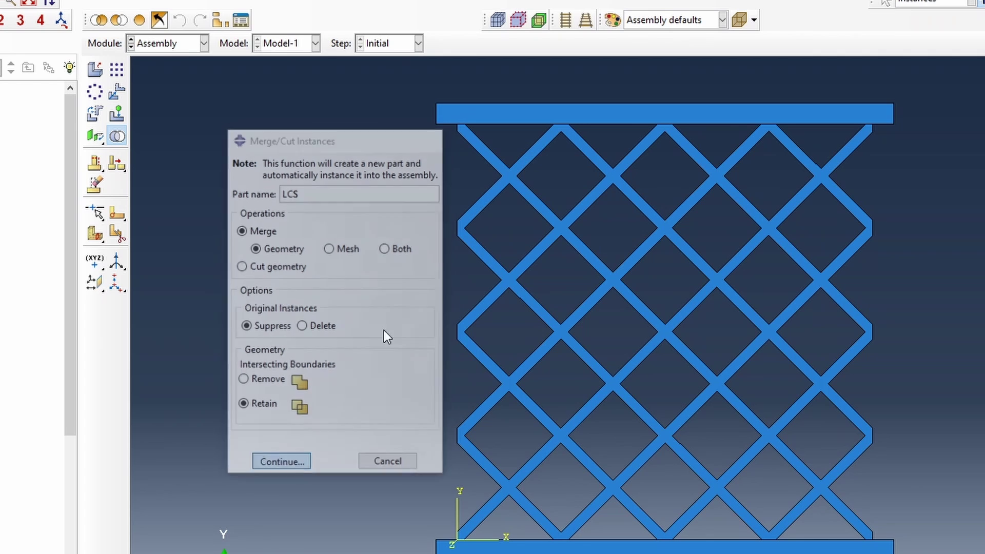
left_click_drag(406, 88, 903, 552)
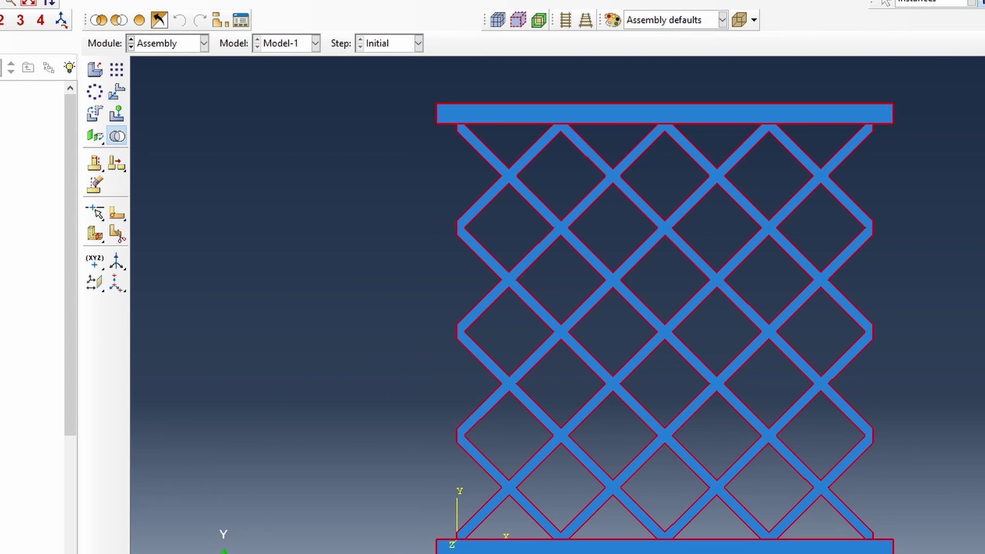
middle_click(903, 552)
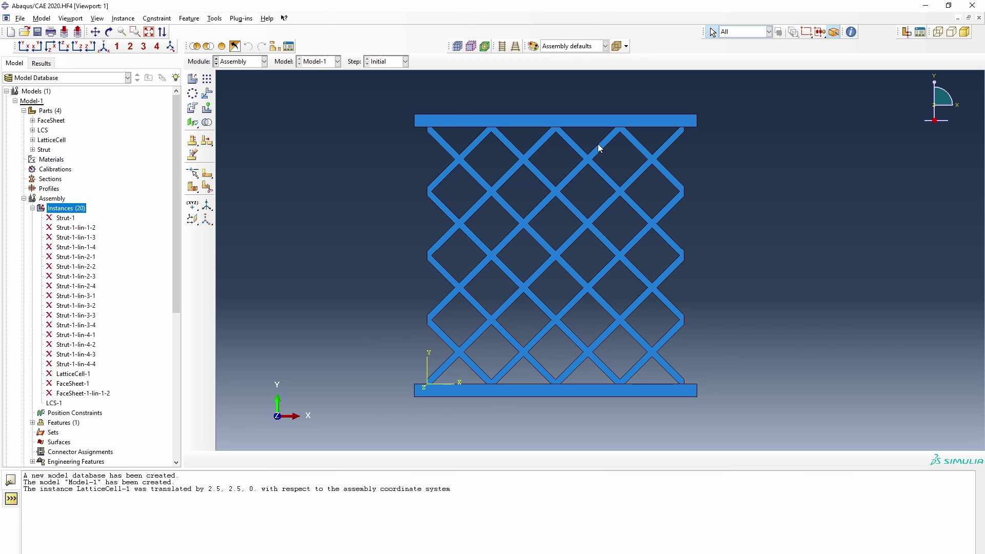
- Create material abs with elastic Young's modulus 0.862e9 and Poisson's ratio 0.35
left_click(23, 199)
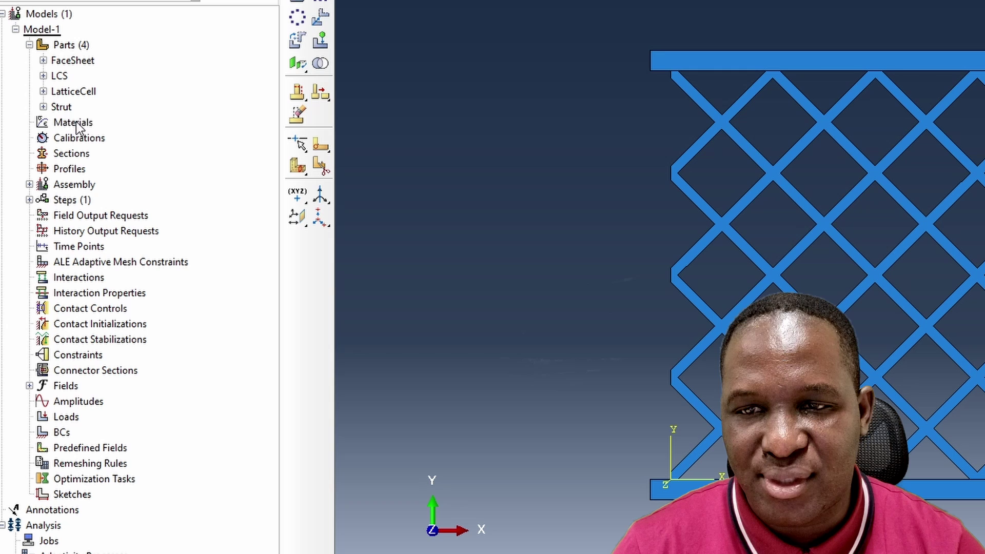
double_click(53, 159)
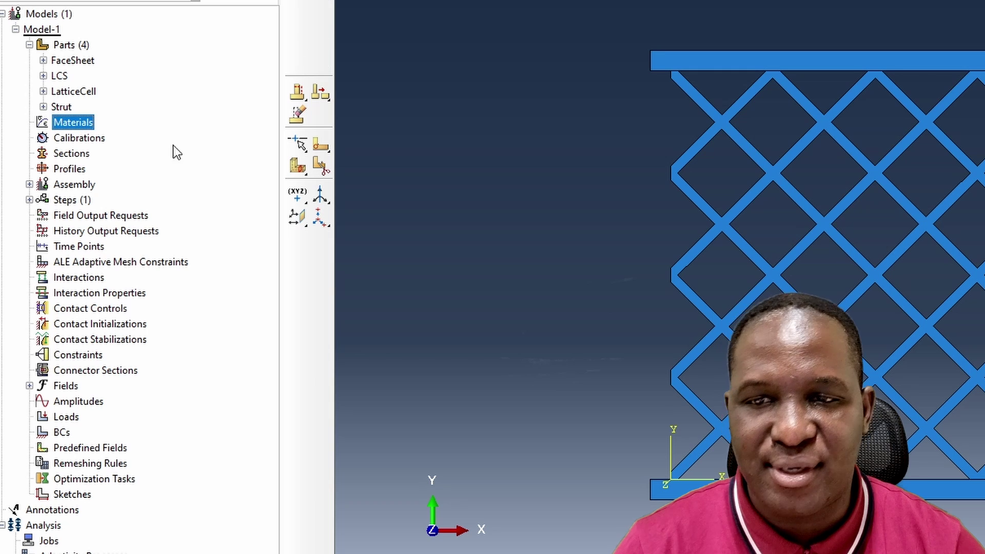
type("abs")
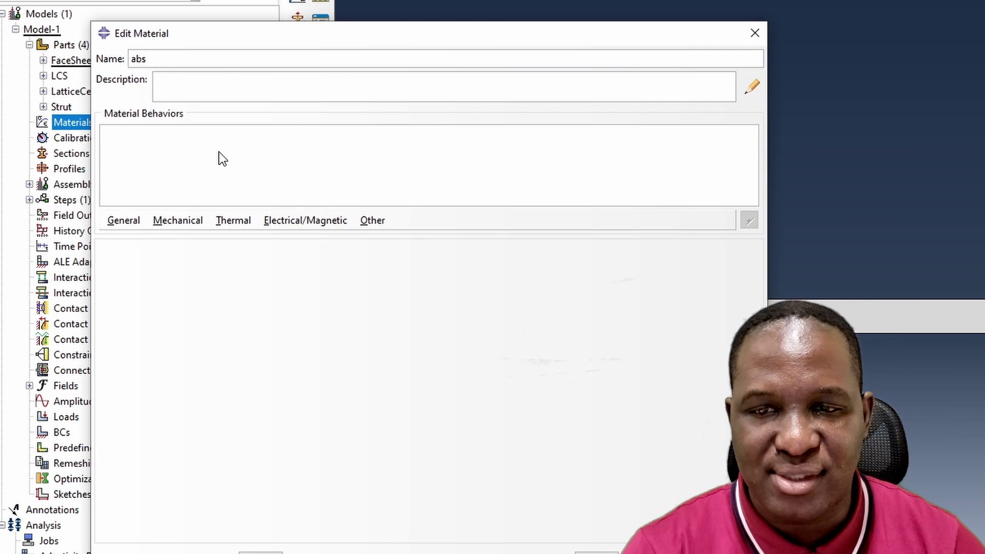
left_click(166, 224)
mouse_move(239, 236)
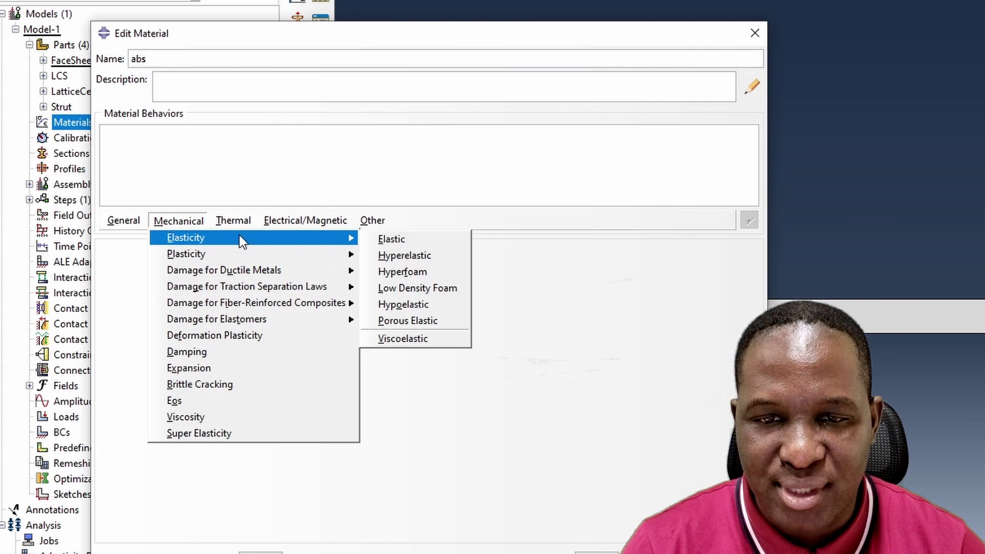
left_click(396, 242)
left_click(180, 442)
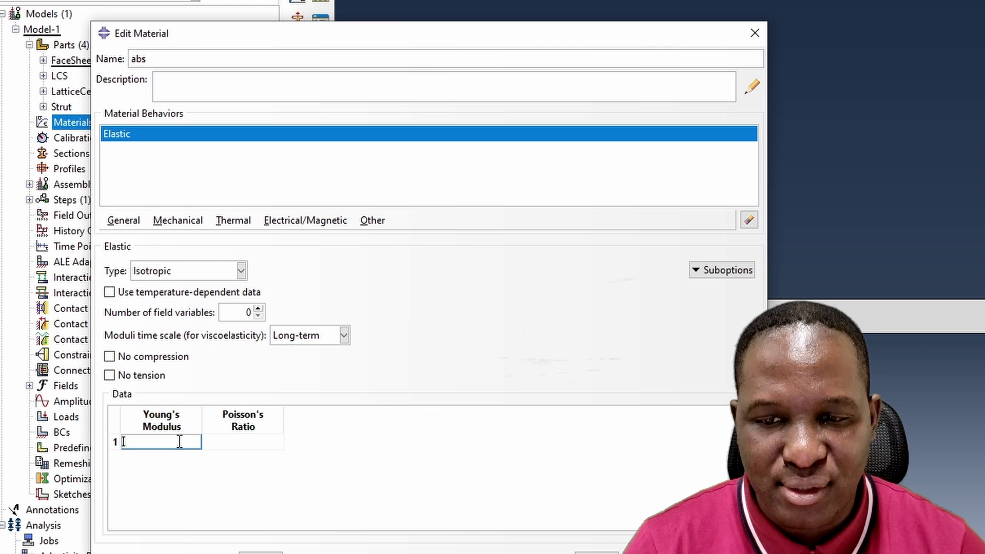
type("0.862e9")
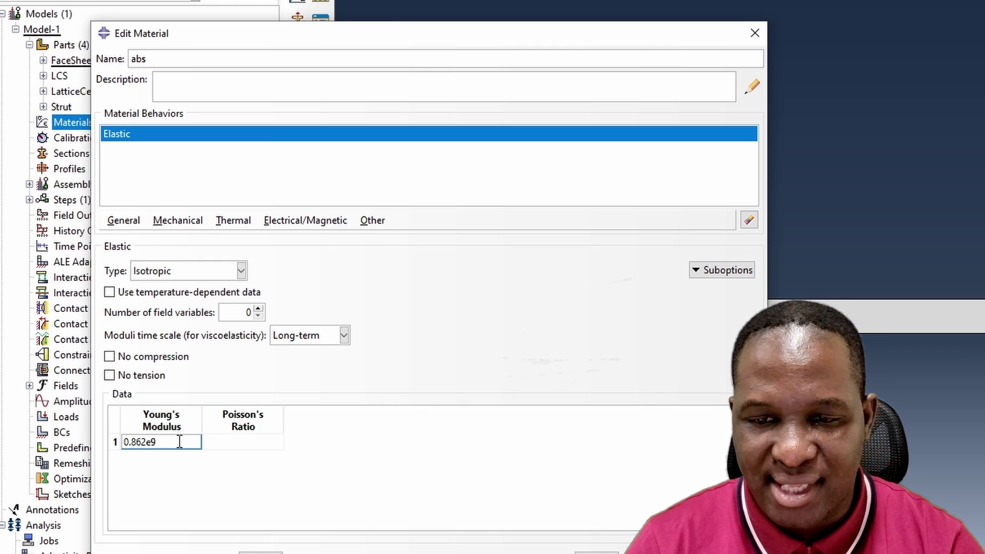
key("Tab")
type("0")
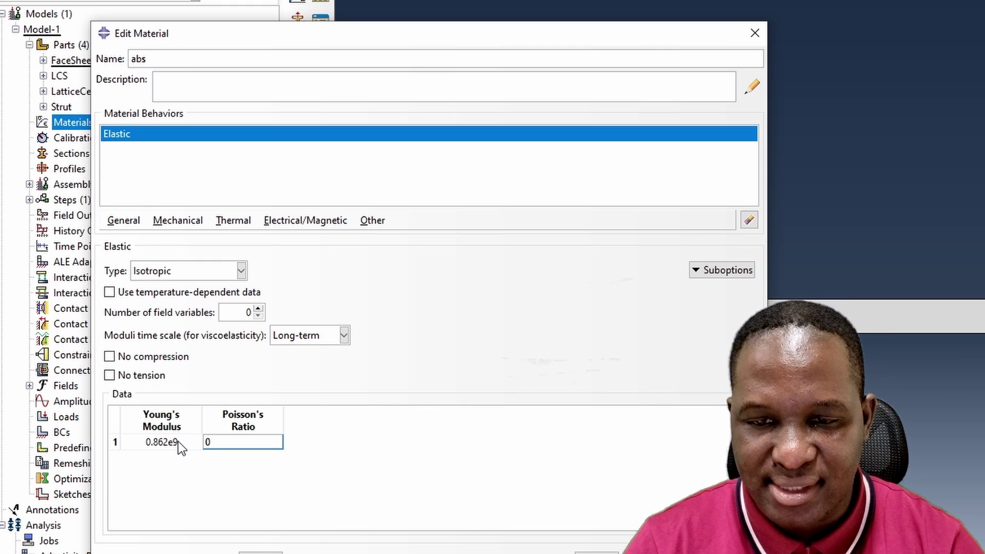
type(".35")
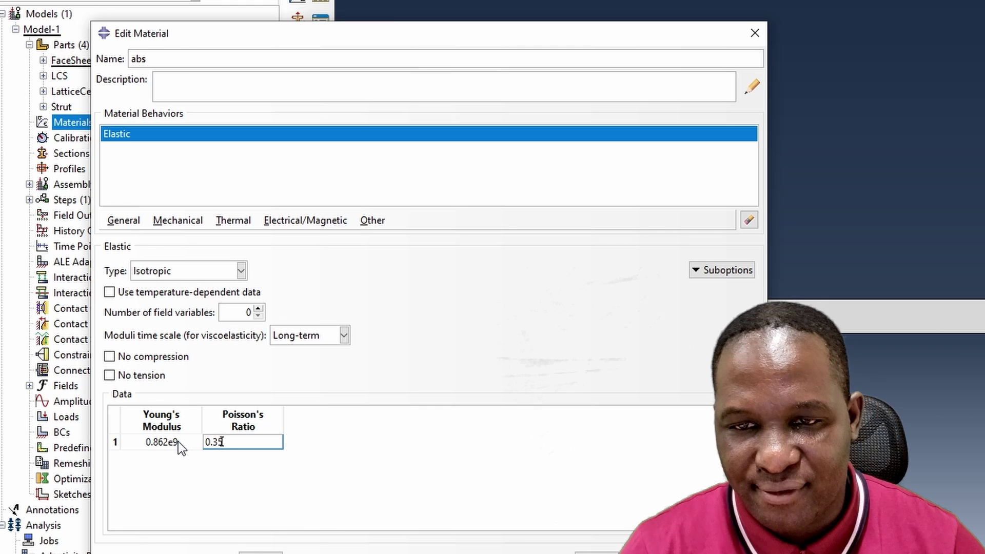
- Give abs plastic behaviour with 33.33e6 yield stress at 0.0 plastic strain and save it
left_click(179, 220)
mouse_move(281, 257)
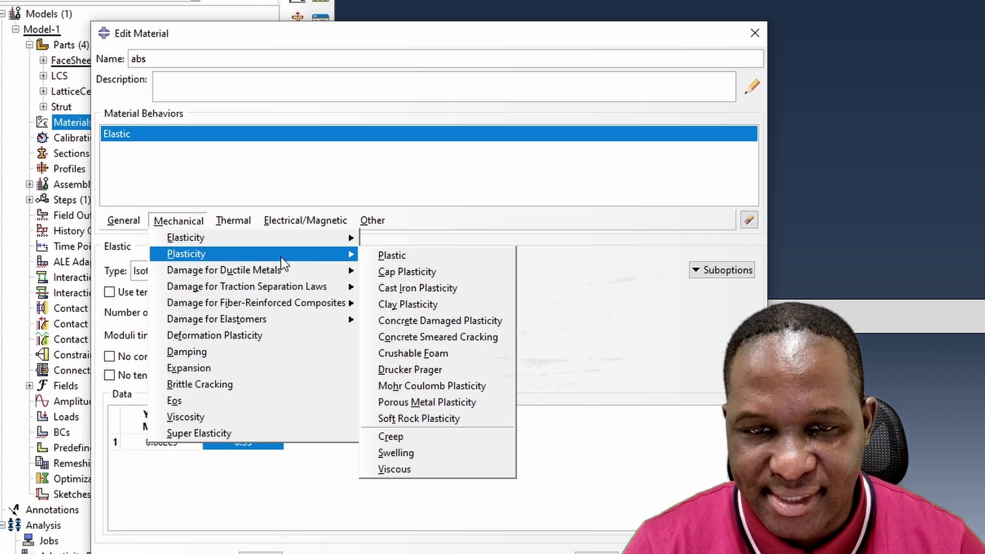
left_click(395, 255)
left_click(168, 420)
type("33.33e")
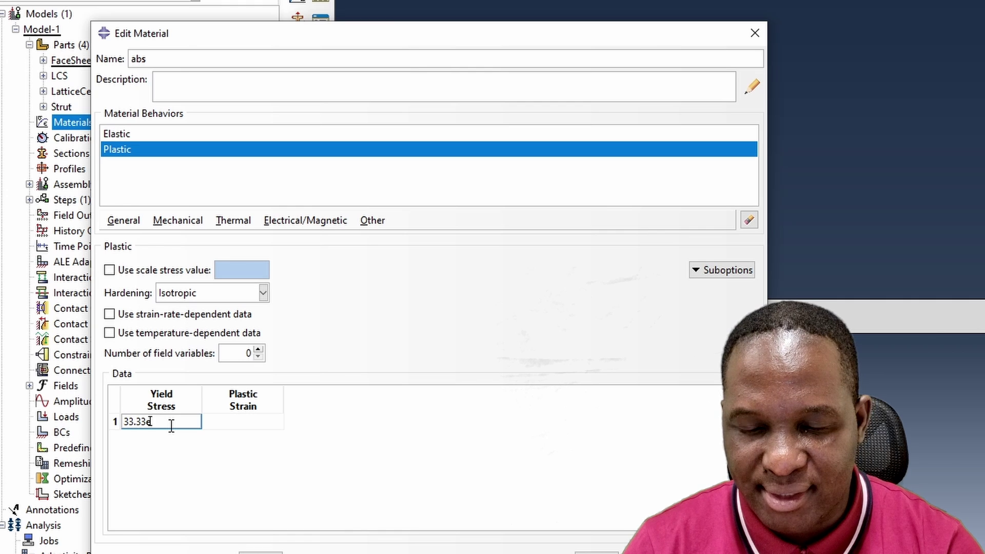
type("6")
key("Tab")
type("0.0")
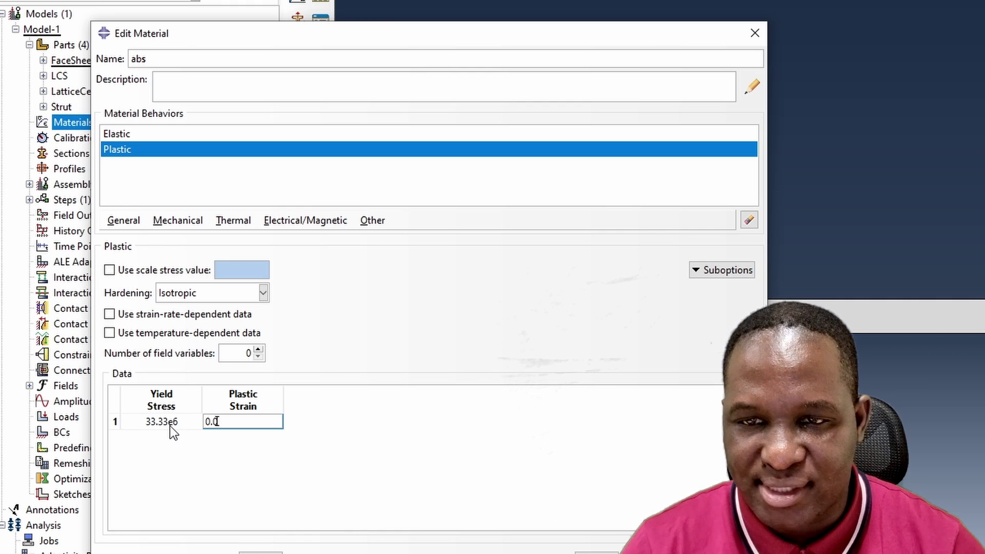
left_click(261, 553)
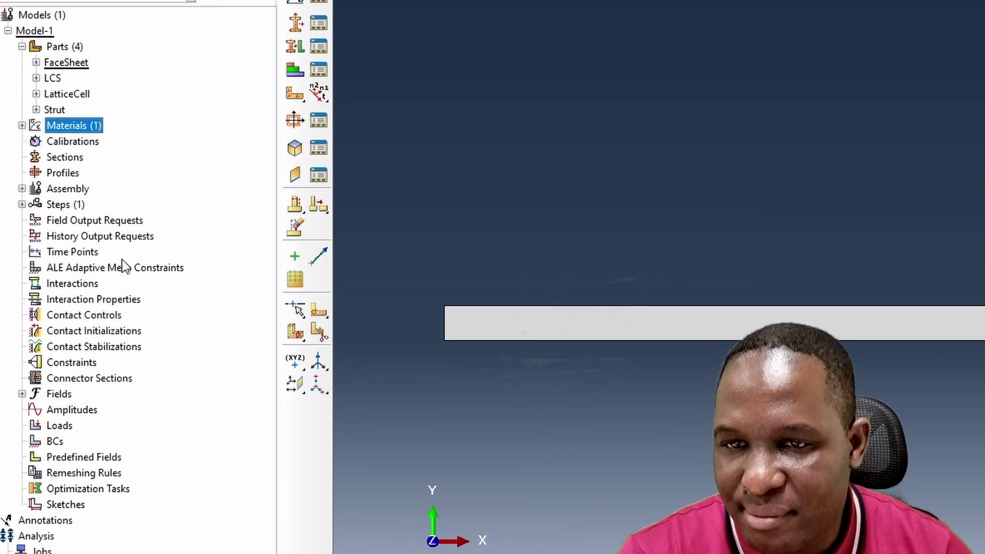
double_click(79, 126)
- Create material alum with elastic Young's modulus 70e9 and Poisson's ratio 0.3
type("alum")
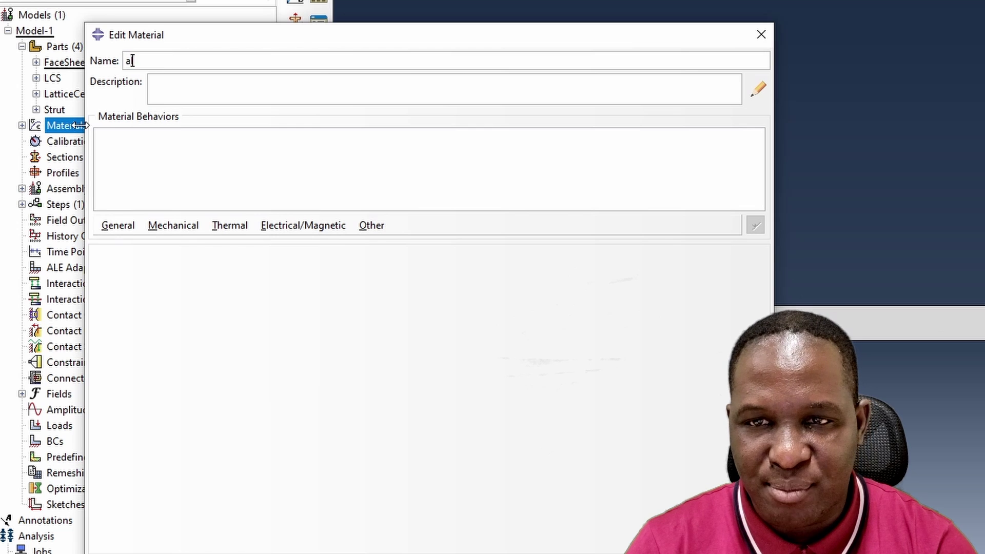
key("BackSpace")
key("BackSpace")
key("BackSpace")
type("lum")
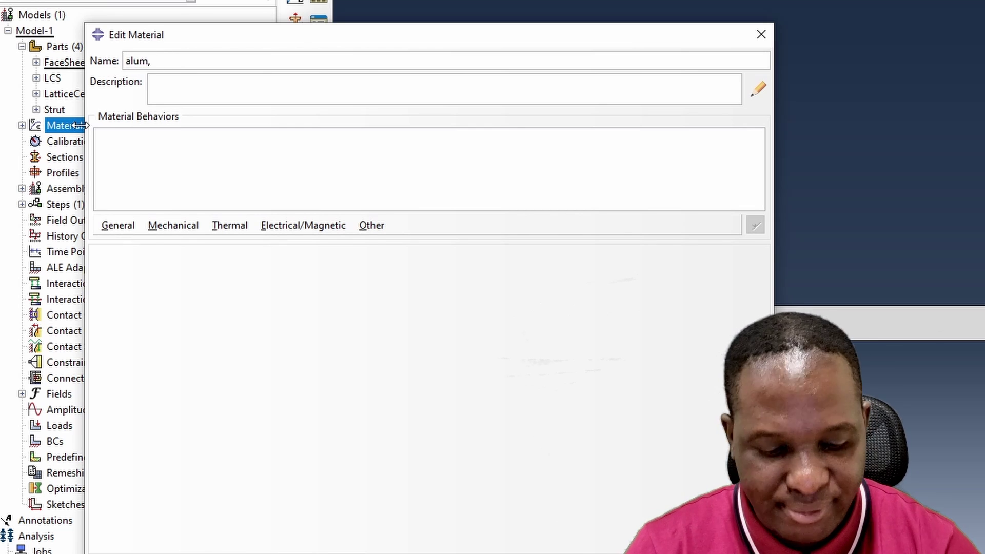
left_click(169, 225)
mouse_move(177, 243)
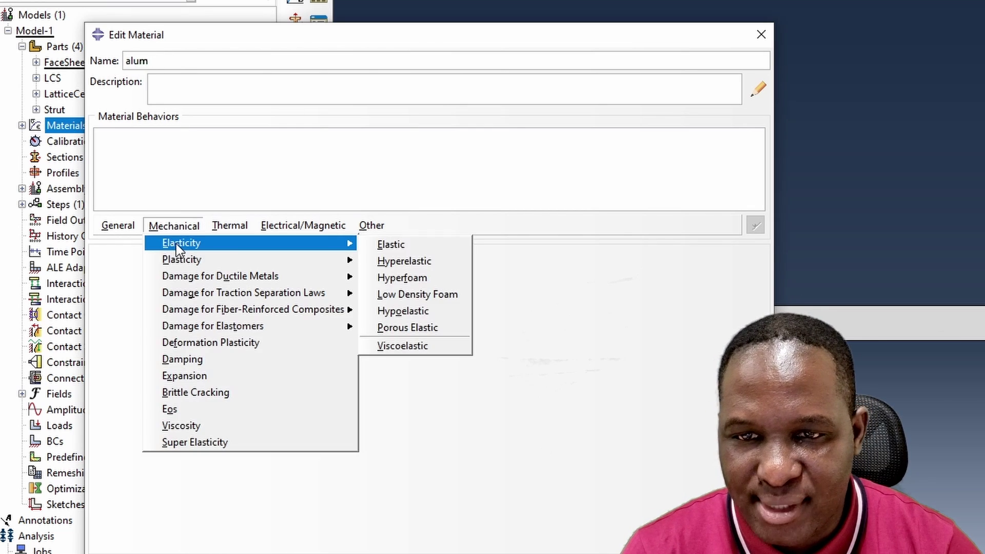
left_click(390, 244)
left_click(167, 451)
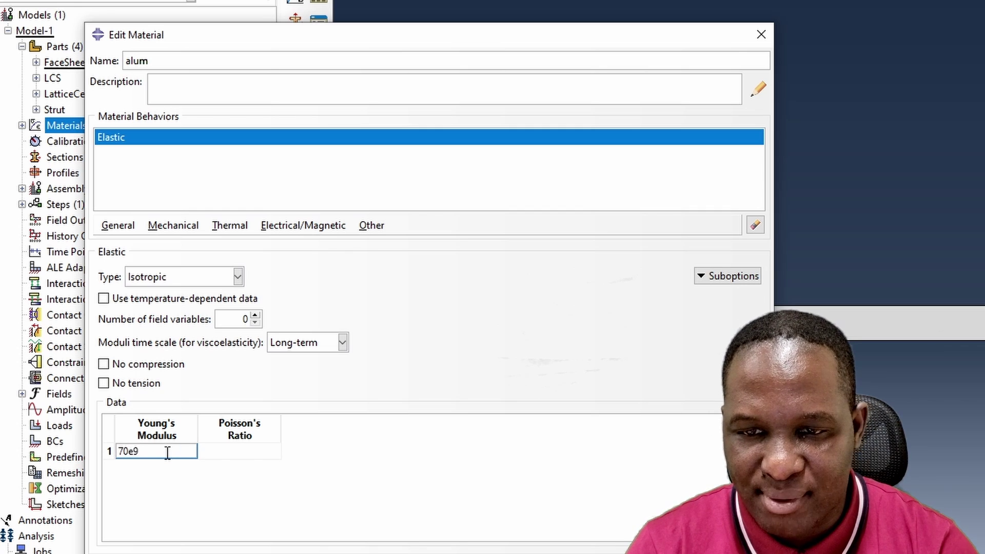
key("Tab")
type("0")
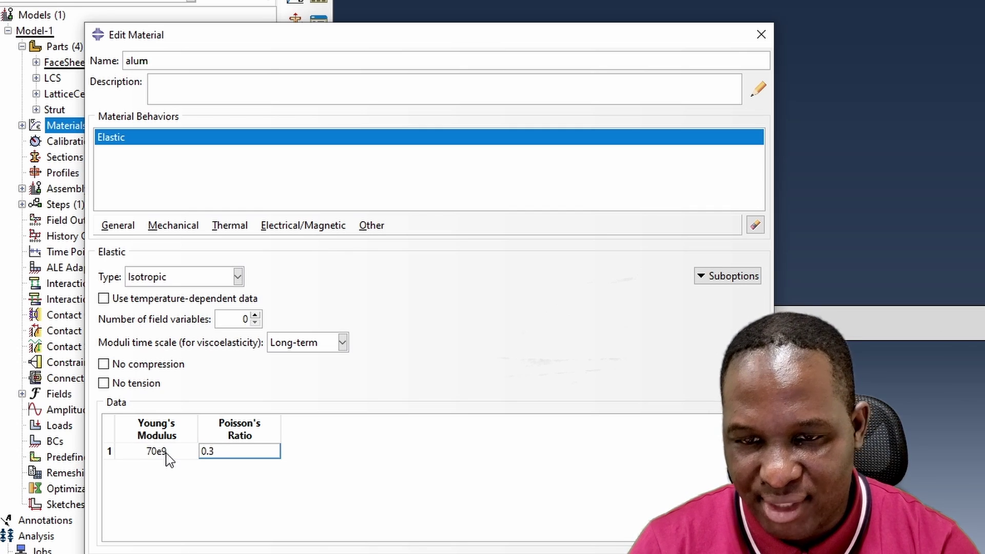
- Add alum plasticity with 250e6 yield stress at 0.0 plastic strain and save it
left_click(172, 227)
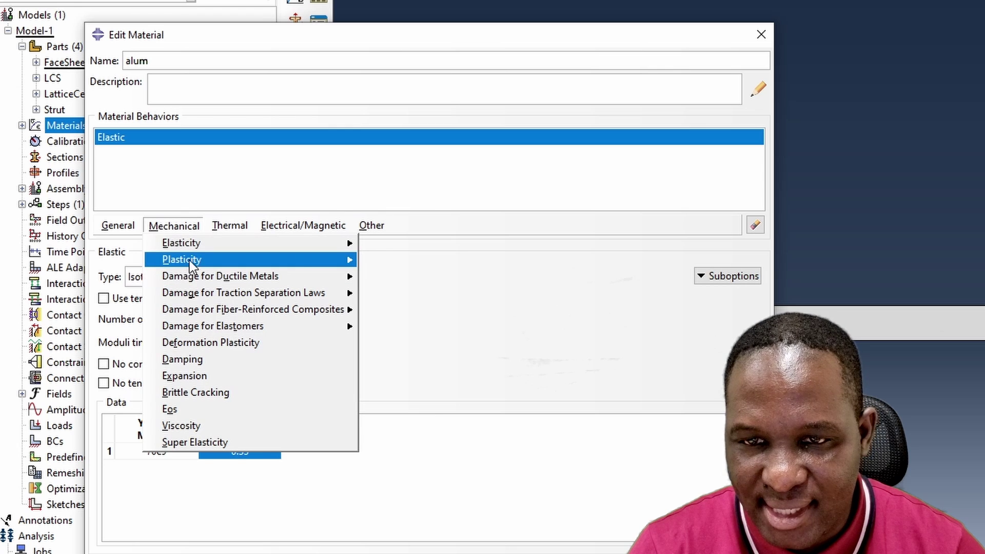
mouse_move(331, 261)
left_click(390, 261)
left_click(160, 431)
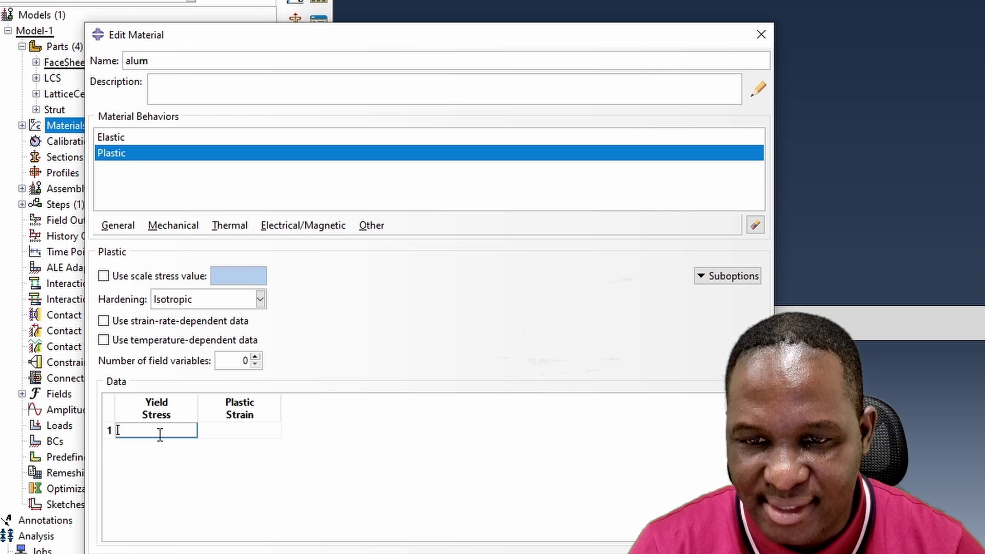
type("250e")
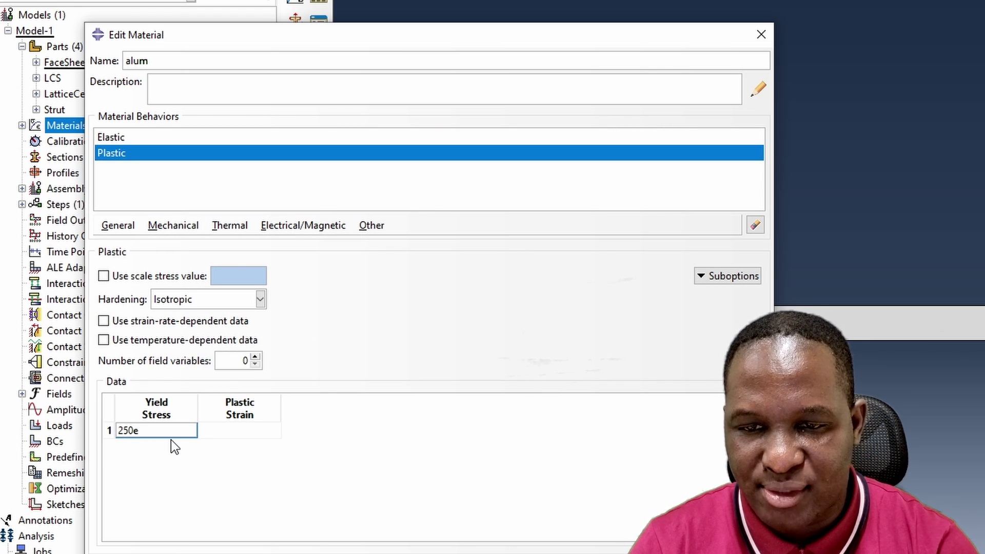
type("6")
key("Tab")
type("0.")
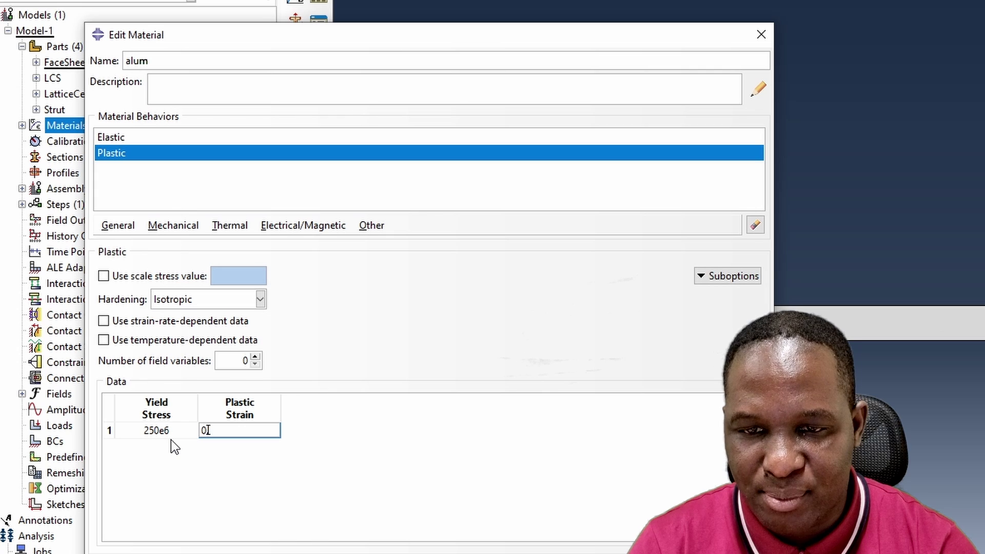
type("0")
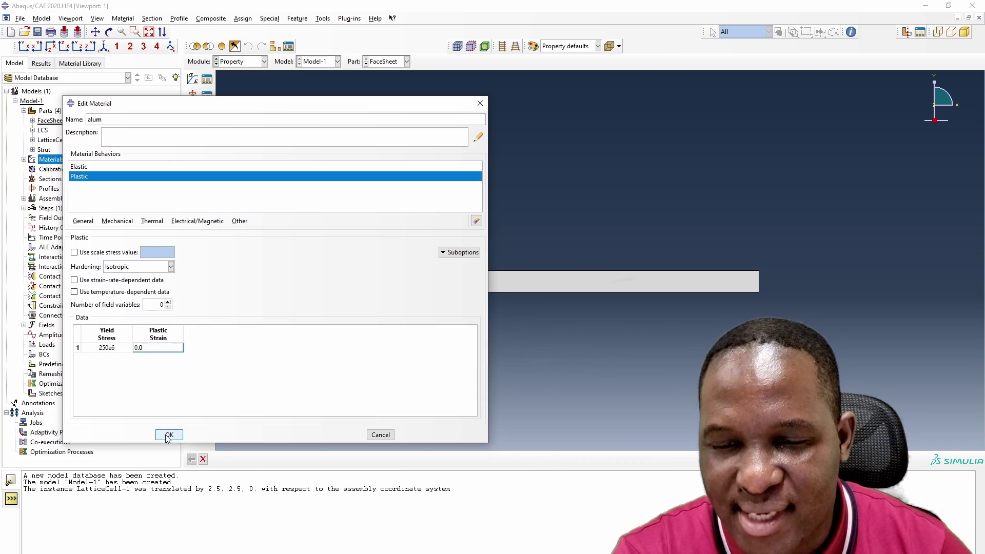
left_click(170, 436)
- Create solid homogeneous section aluSection using material alum
double_click(50, 179)
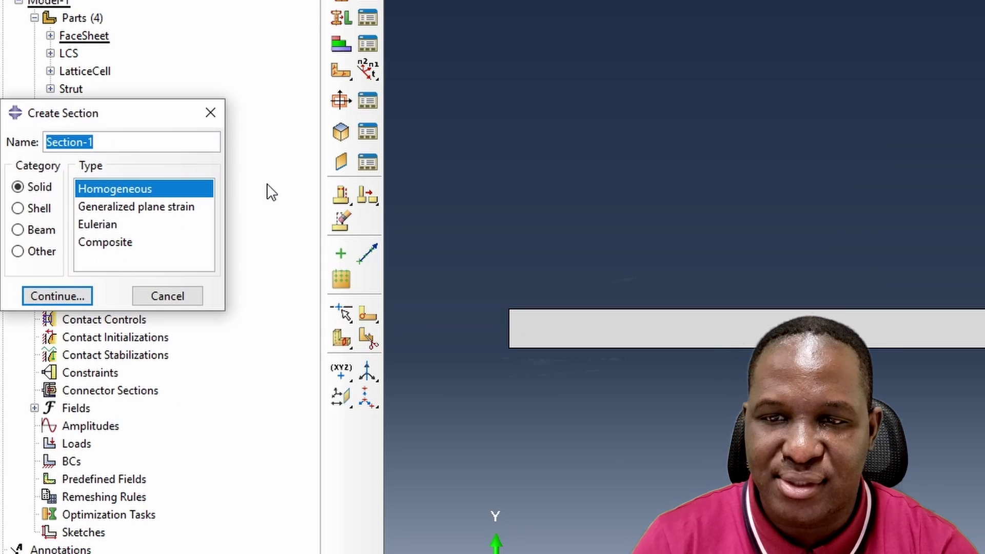
type("aluSection")
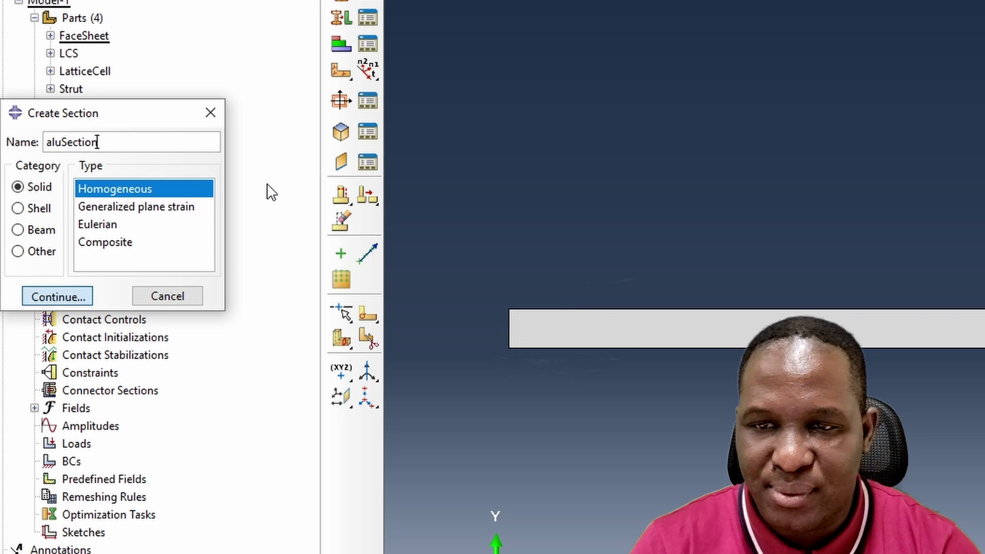
key("Return")
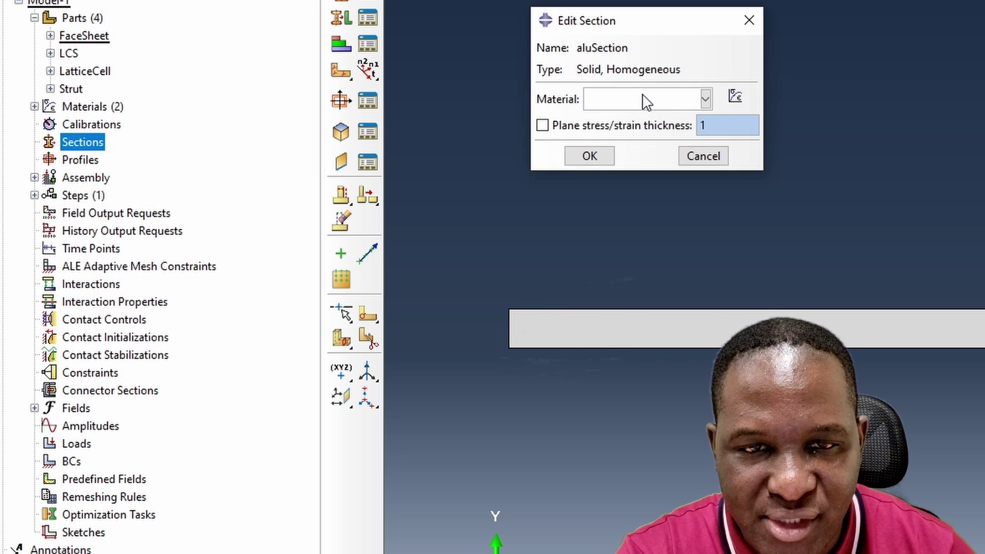
left_click(645, 99)
left_click(627, 137)
left_click(590, 156)
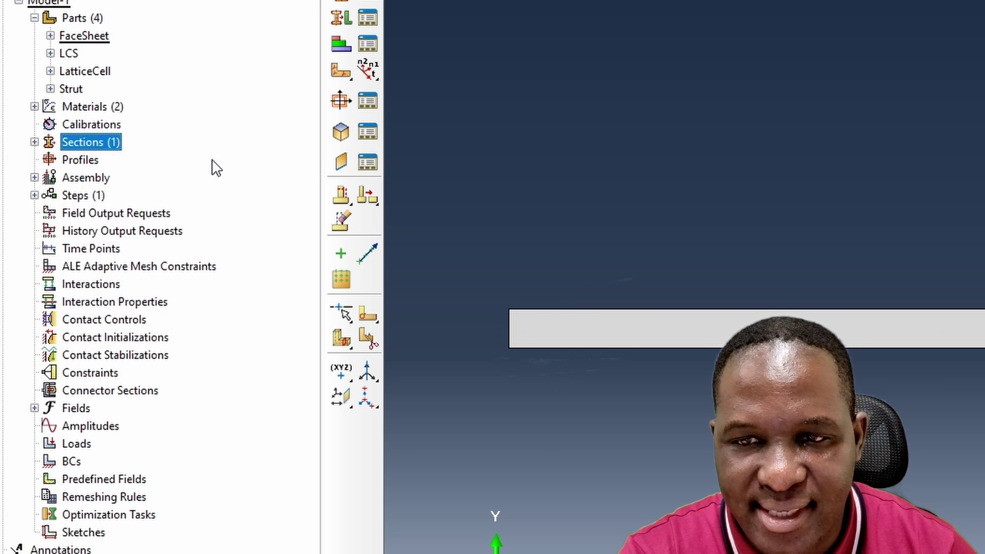
- Create solid homogeneous section absSection using material abs
double_click(80, 139)
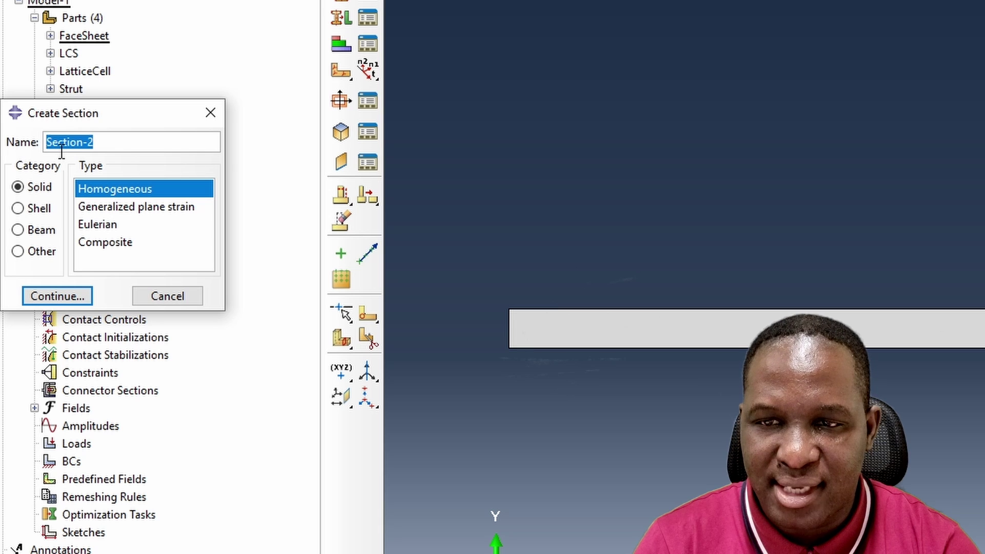
type("absSection")
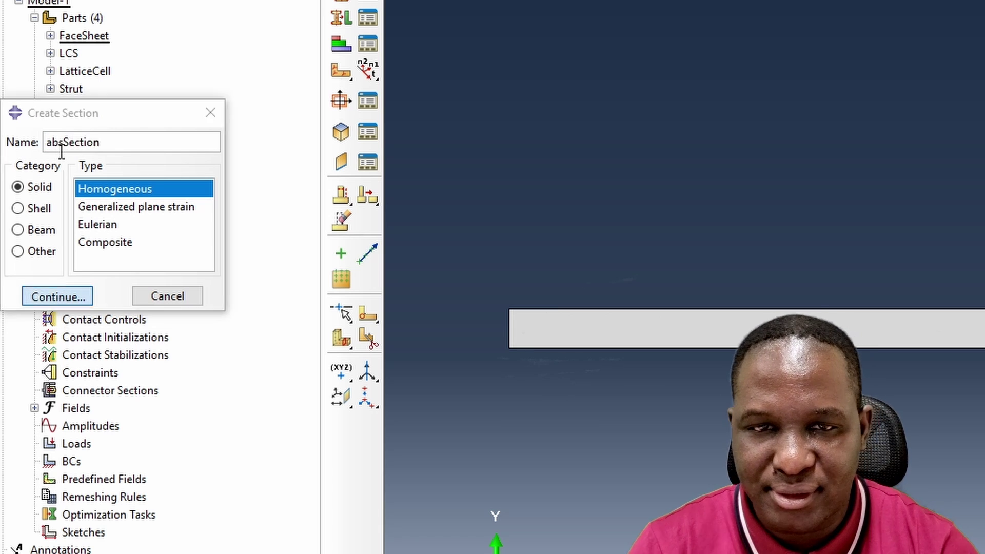
left_click(57, 296)
left_click(660, 102)
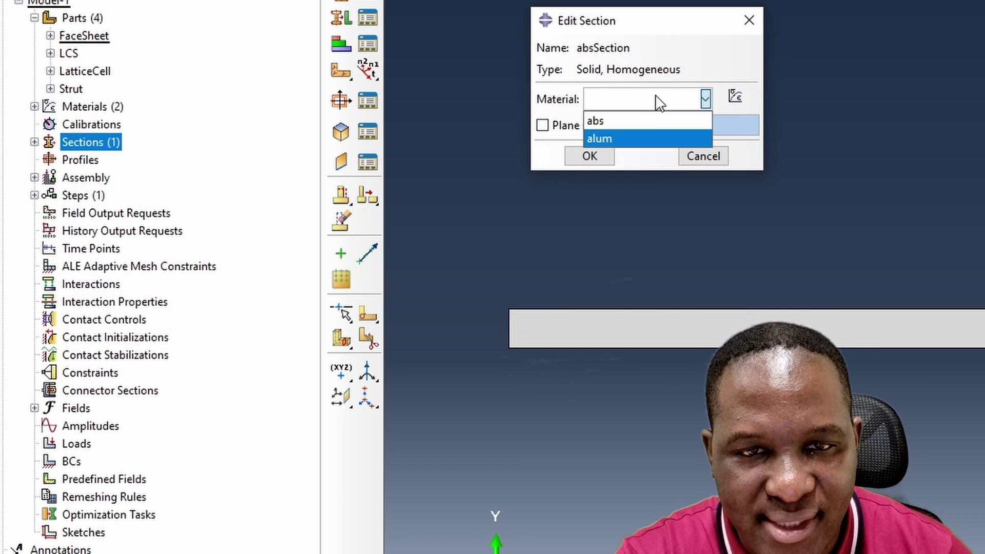
left_click(645, 121)
left_click(598, 157)
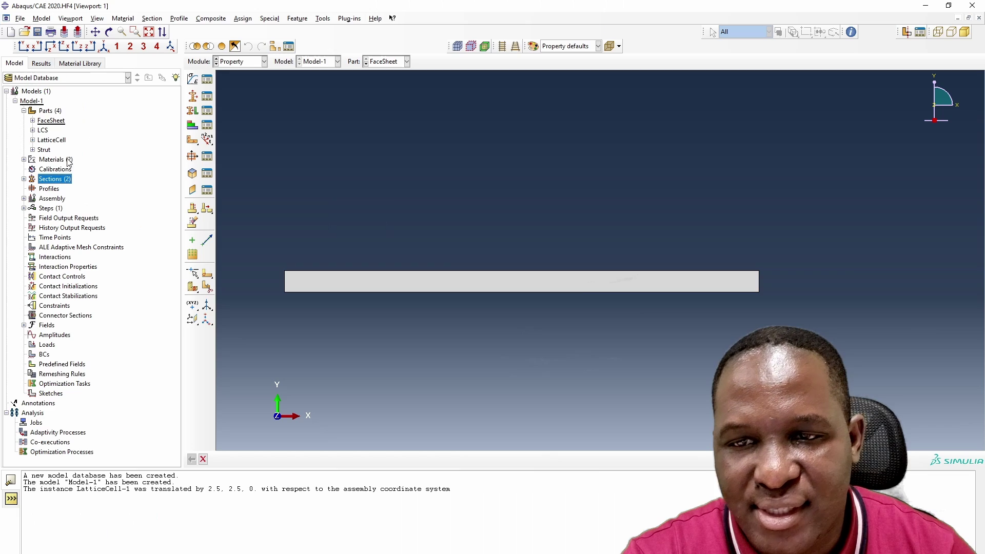
- Assign absSection to the lattice region of the LCS part
left_click(49, 36)
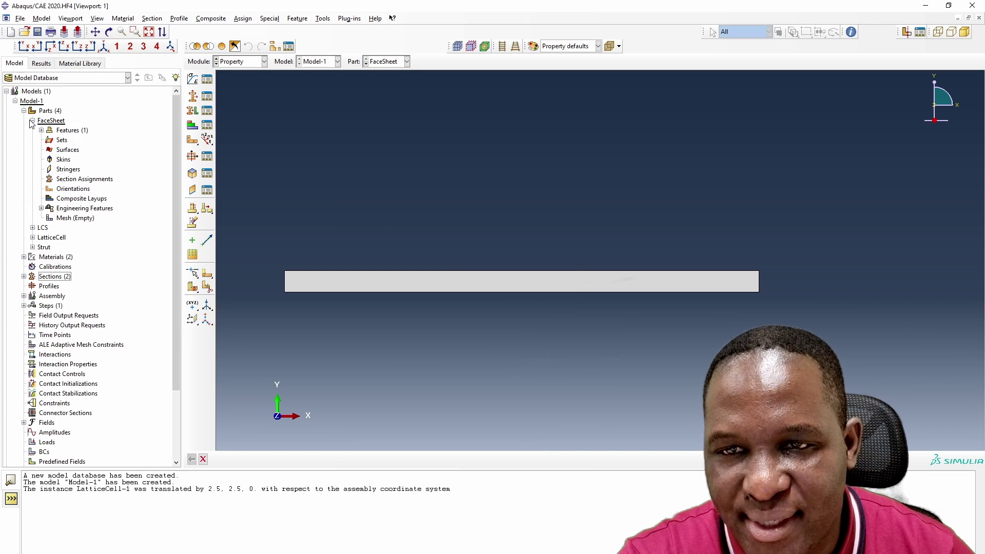
left_click(32, 121)
left_click(32, 130)
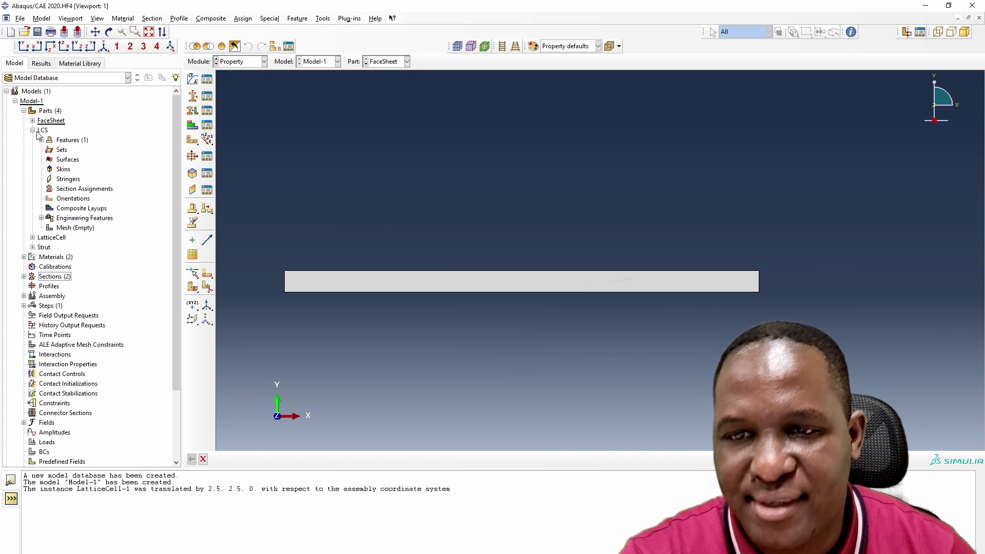
double_click(85, 189)
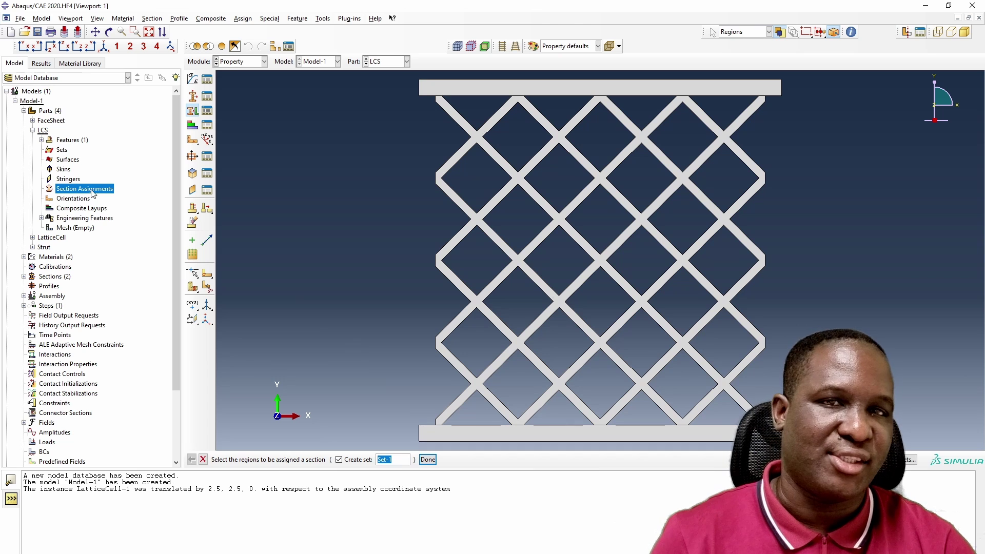
left_click(440, 216)
left_click(339, 459)
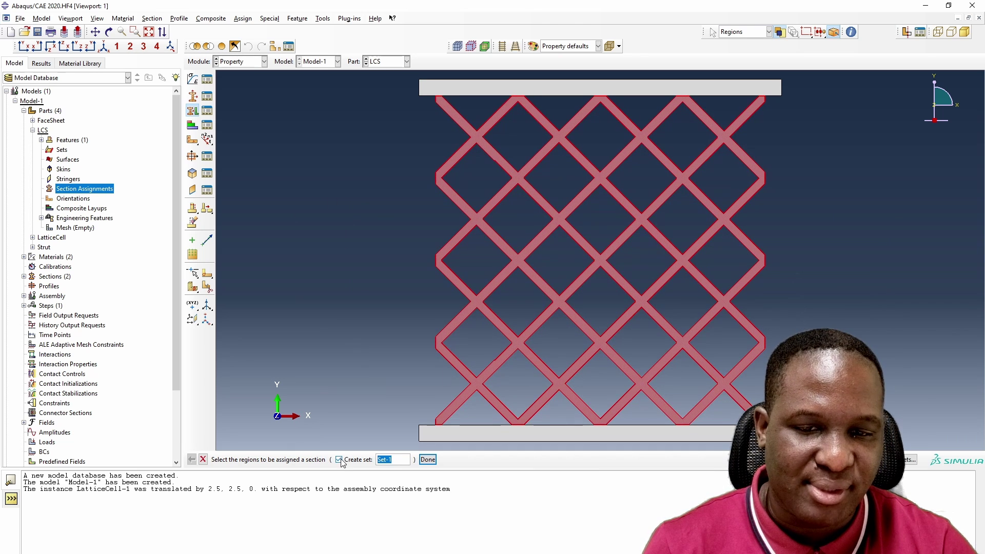
left_click(398, 459)
left_click(398, 188)
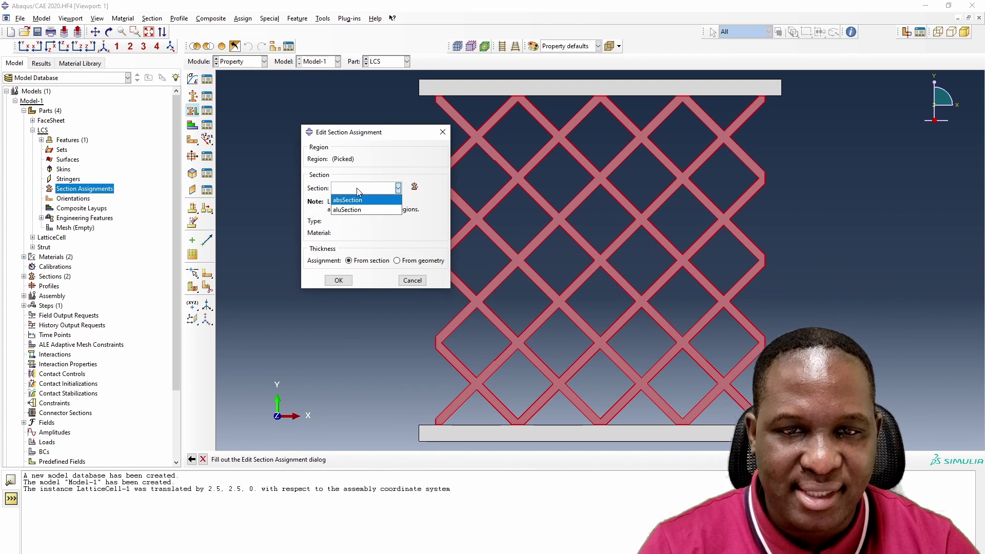
left_click(354, 197)
left_click(338, 281)
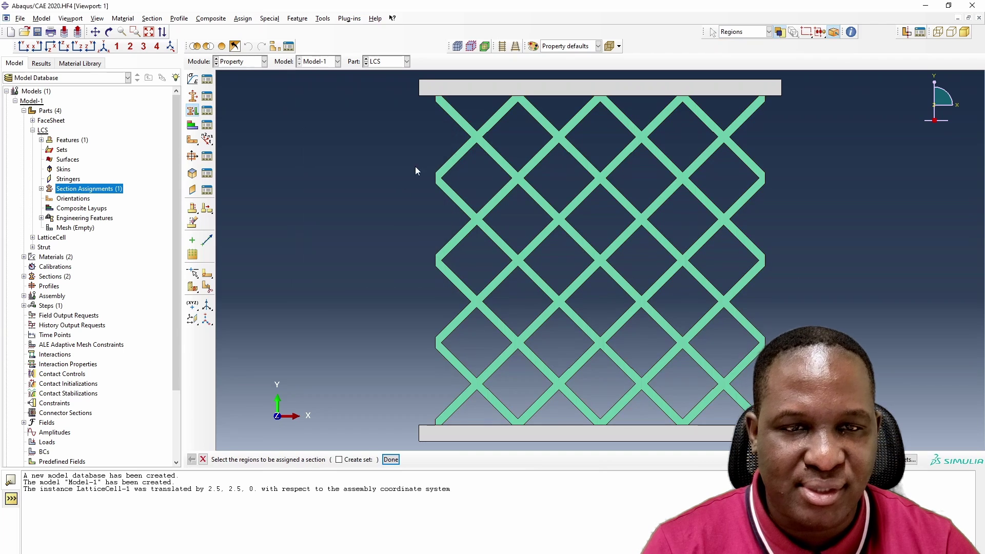
- Assign aluSection to the top and bottom face sheets
left_click(440, 90)
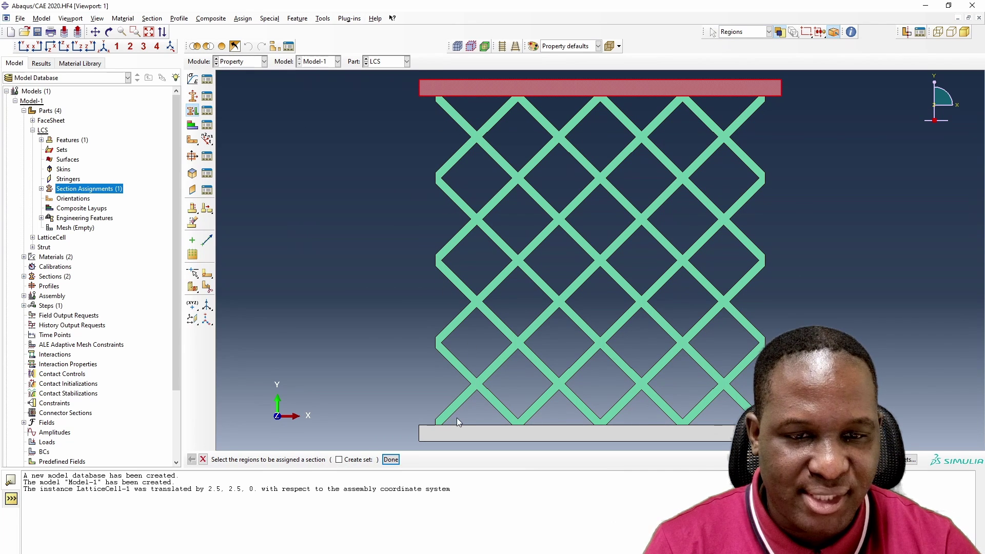
left_click(450, 434, "shift")
left_click(390, 460)
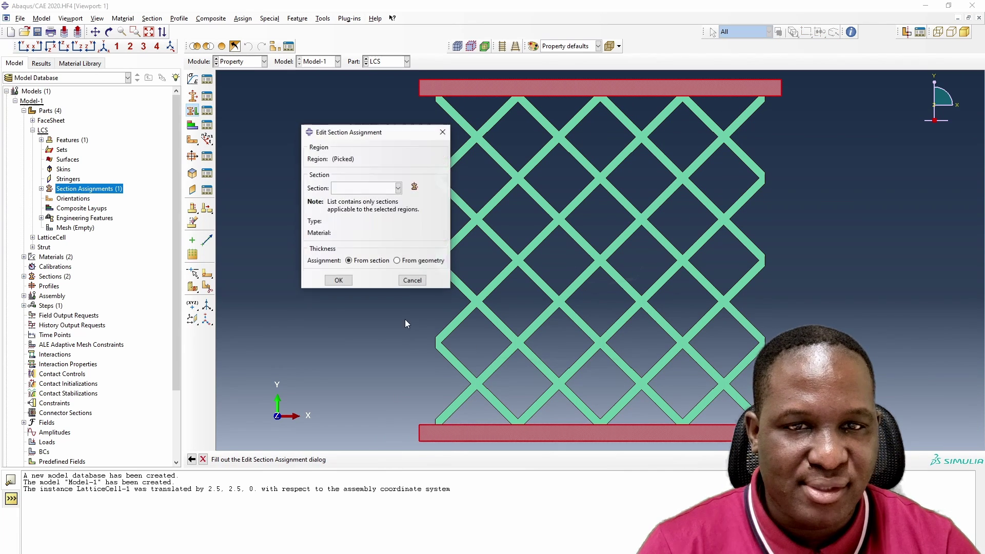
left_click(374, 188)
left_click(354, 206)
left_click(339, 282)
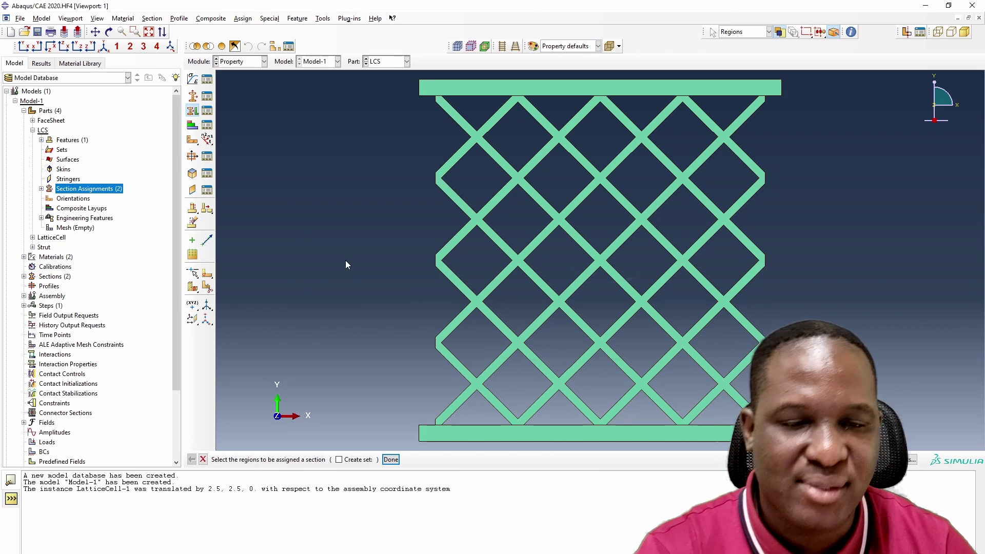
- Colour-code the LCS part by material
scroll(330, 220, "down", 2)
left_click(576, 46)
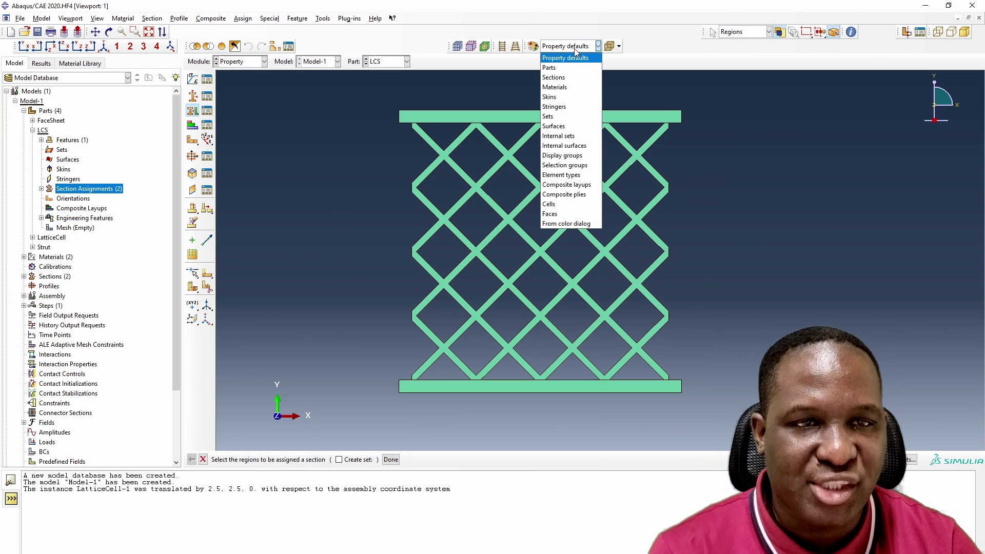
left_click(565, 87)
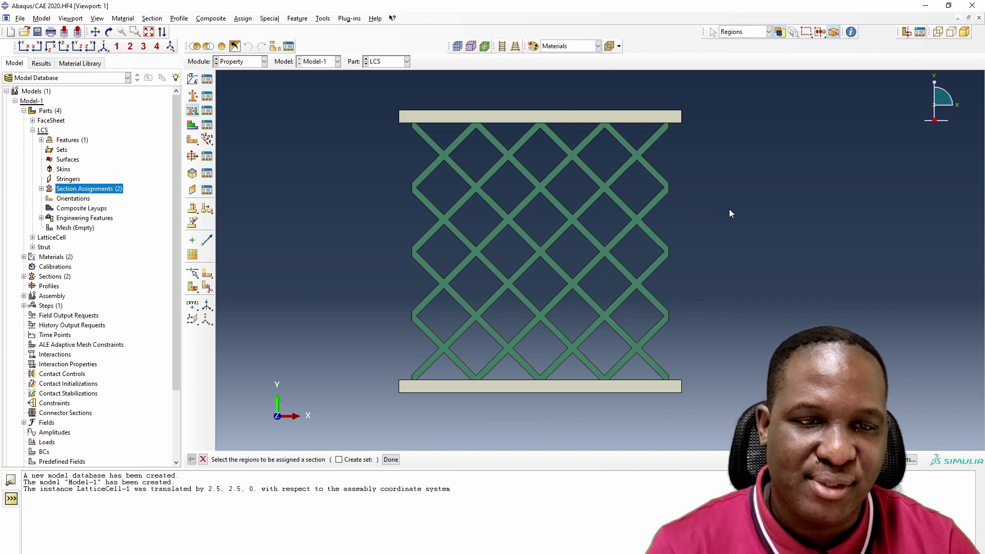
double_click(77, 227)
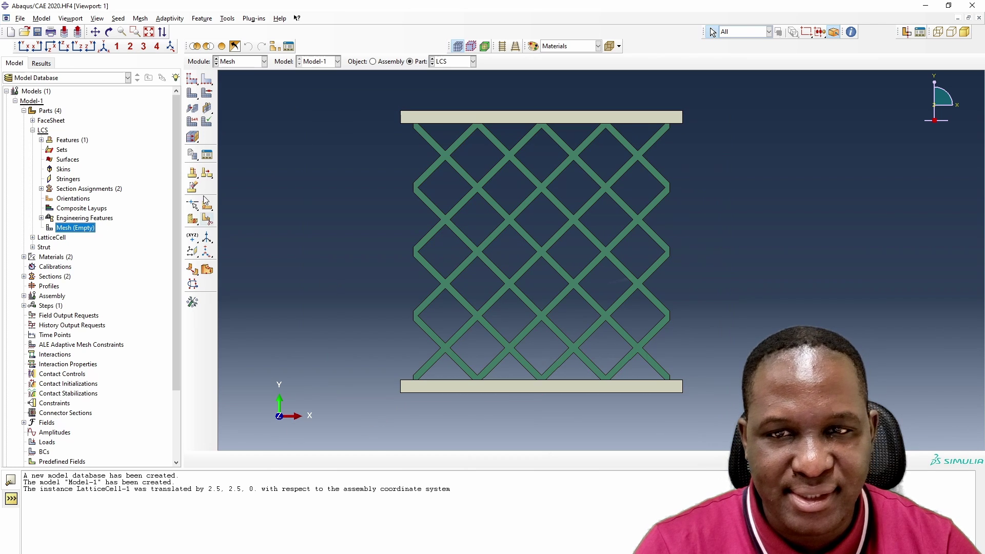
- Seed the LCS part with 0.2 global size and set all-quad mesh controls on every face
left_click(193, 78)
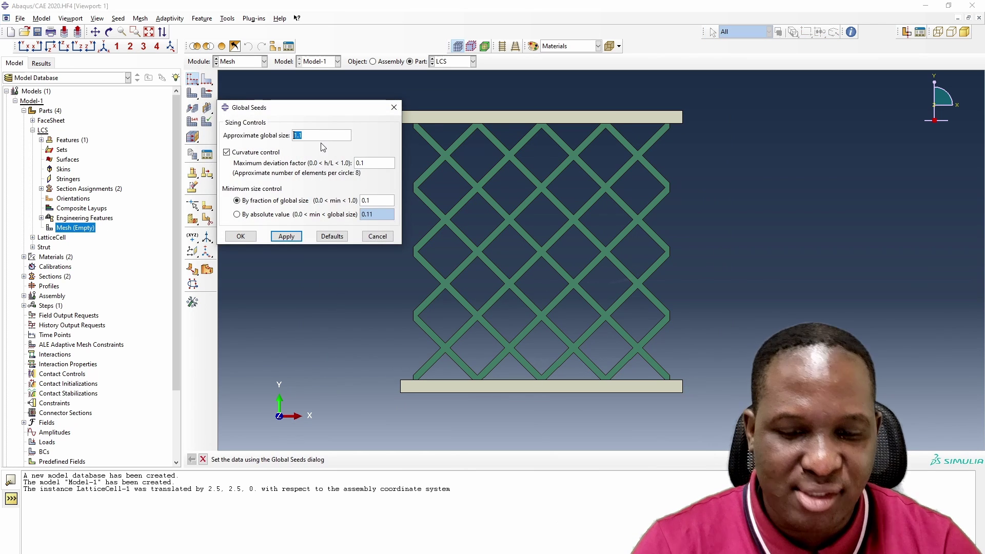
type("0.2")
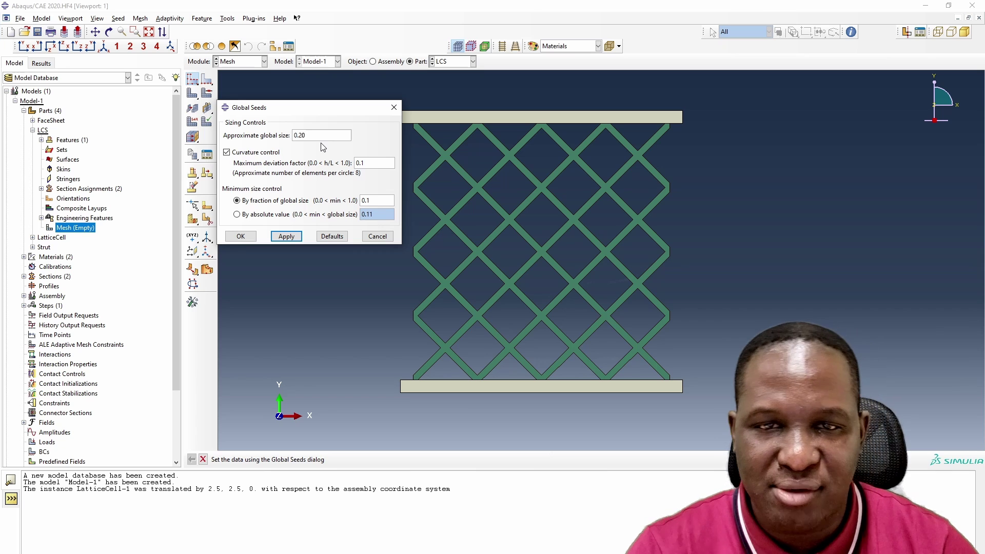
left_click(241, 236)
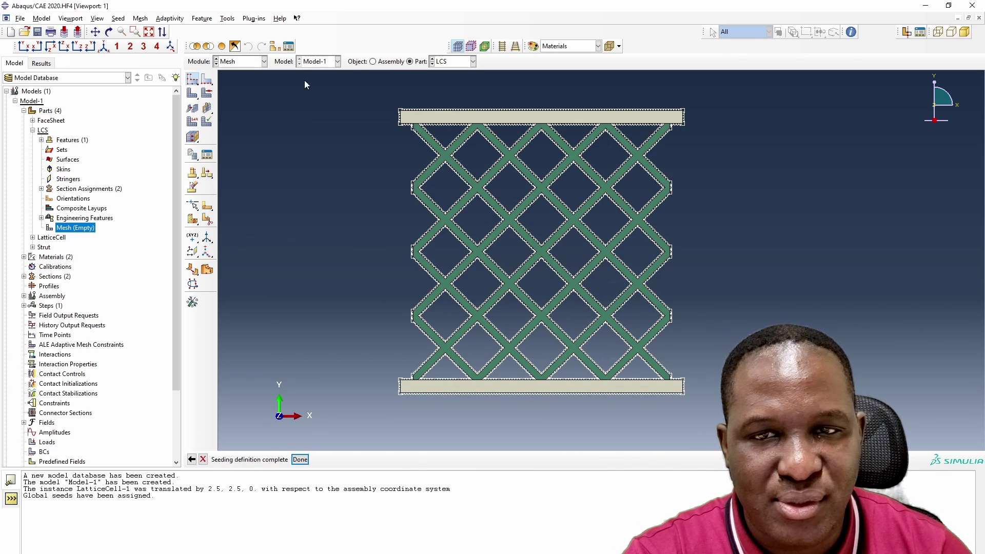
left_click(206, 93)
left_click_drag(337, 76, 861, 448)
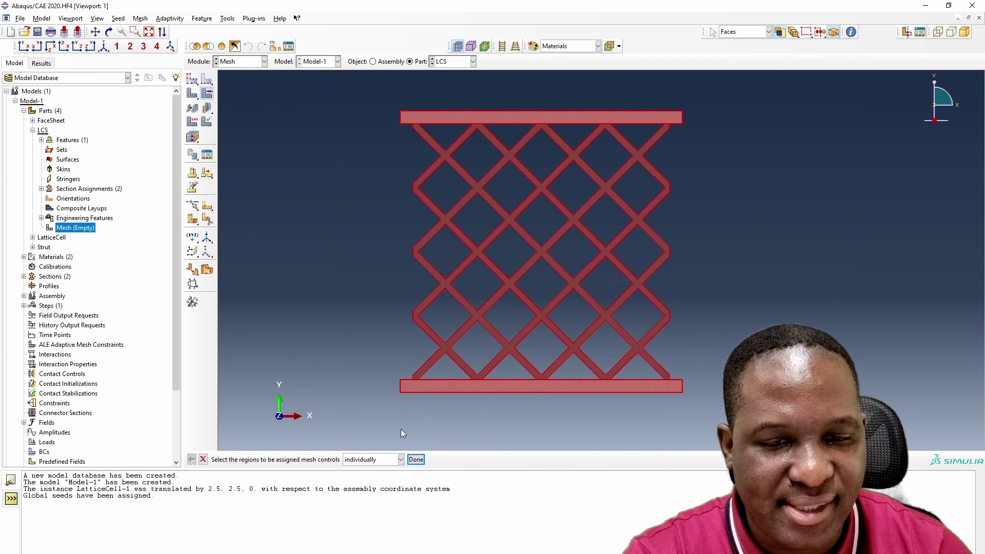
left_click(415, 459)
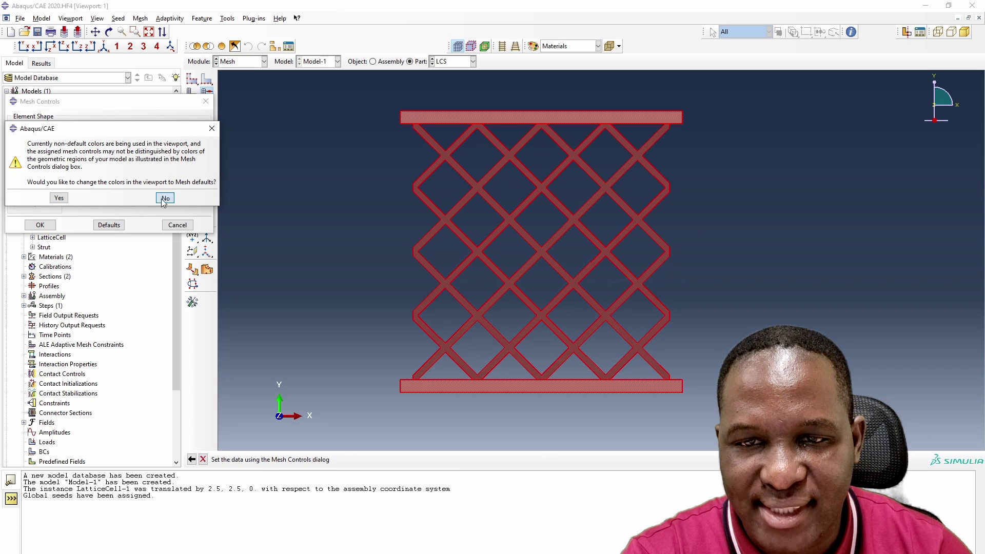
left_click(164, 198)
left_click(15, 128)
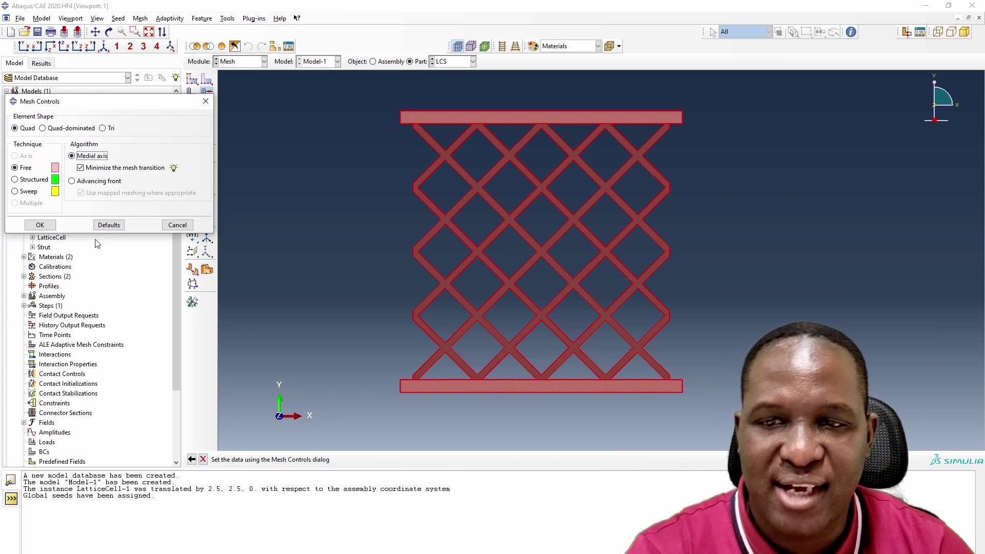
left_click(40, 225)
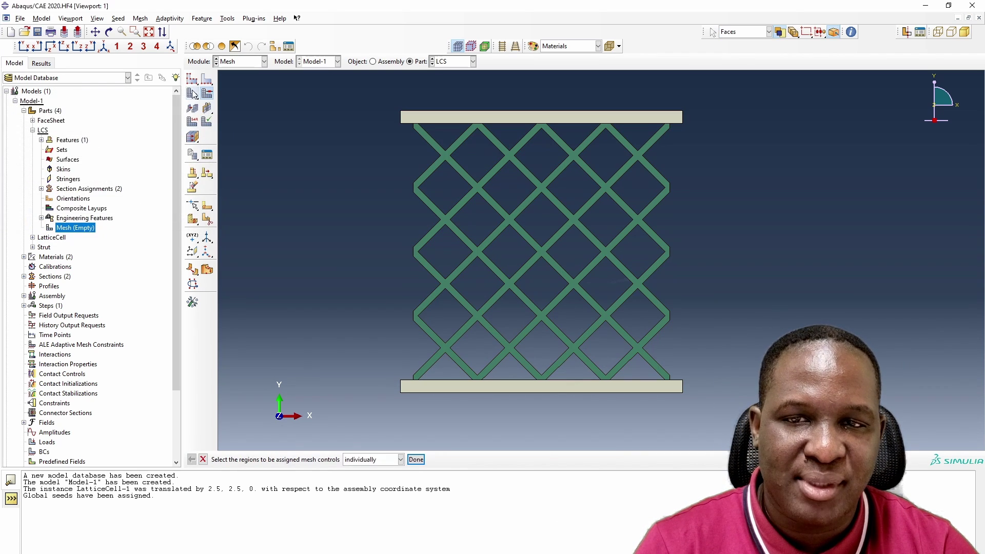
- Mesh the LCS part, generating 3603 elements
left_click(193, 93)
left_click(278, 460)
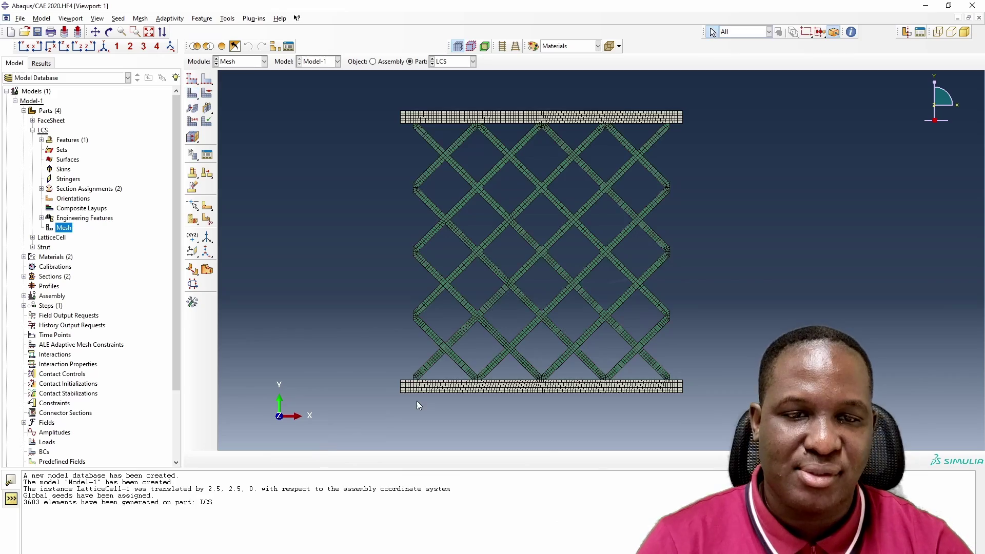
scroll(527, 329, "up", 1)
scroll(528, 328, "up", 1)
scroll(530, 326, "down", 3)
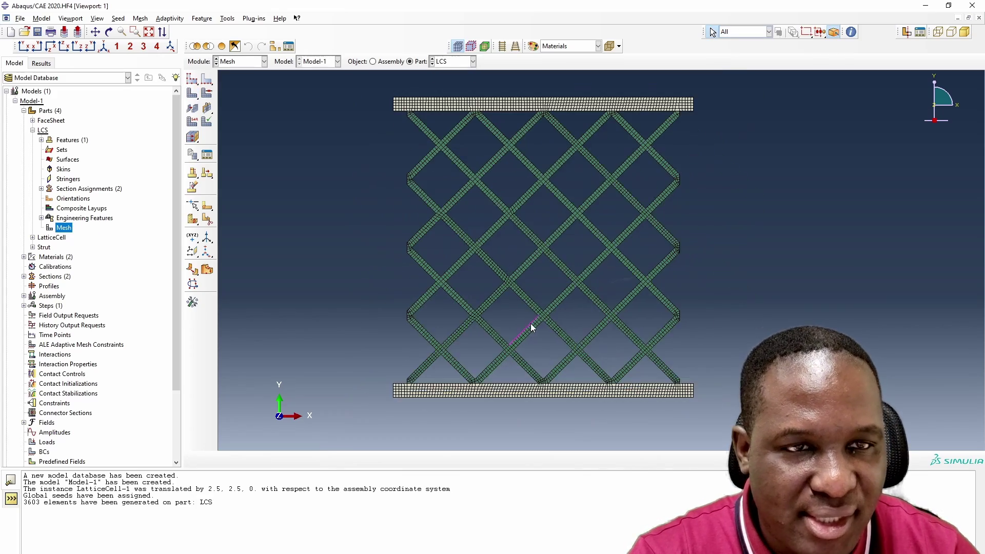
scroll(619, 154, "up", 3)
scroll(611, 168, "down", 3)
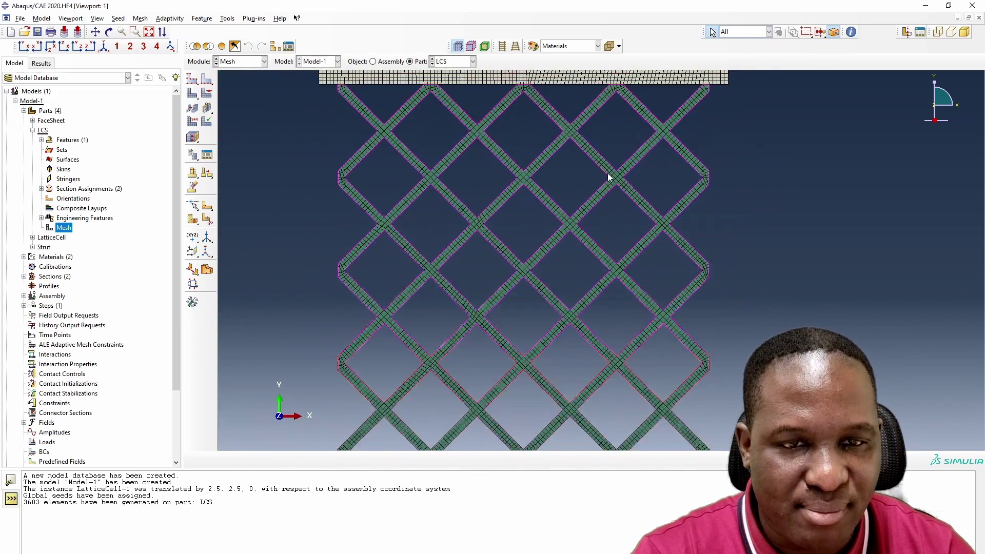
scroll(410, 190, "down", 1)
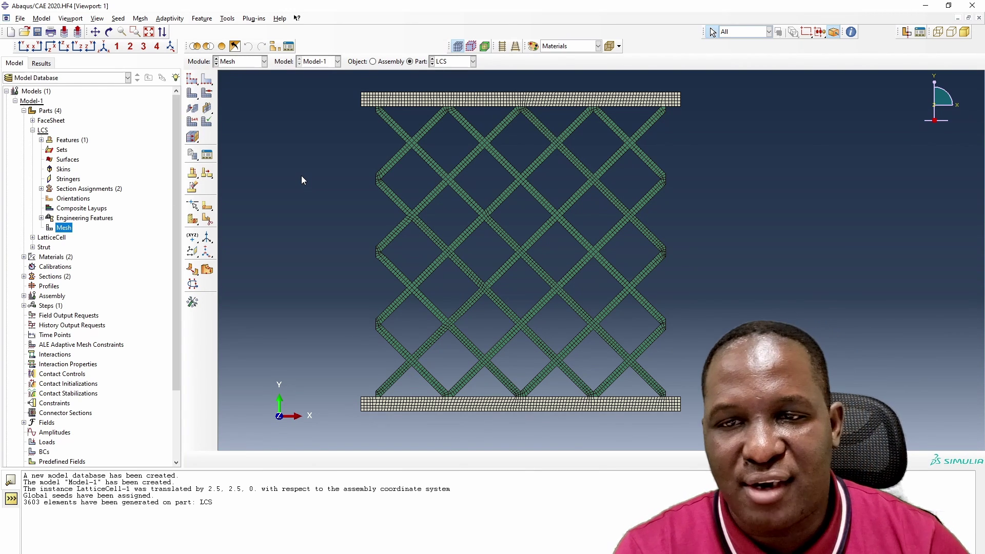
- Switch to the Assembly module and begin a new set on the LCS part
left_click(236, 61)
left_click(241, 92)
scroll(389, 152, "down", 3)
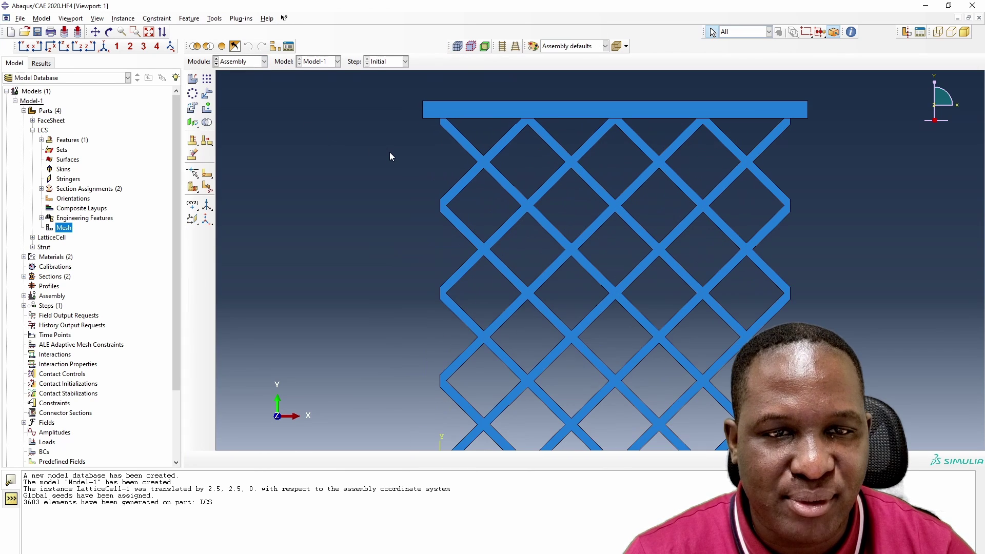
scroll(384, 140, "up", 1)
left_click(92, 151)
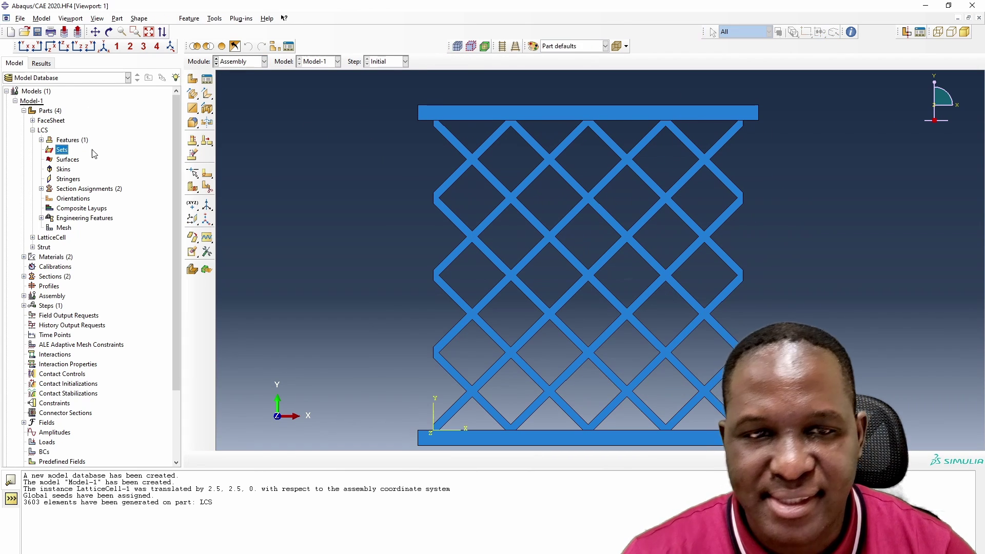
double_click(62, 150)
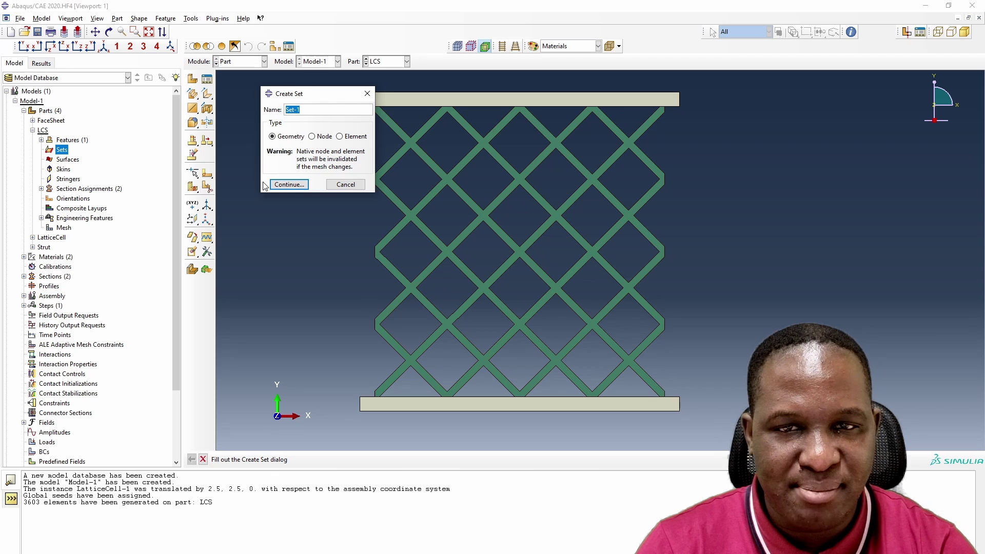
- Create set RefNodes from the four face-sheet corner vertices
type("RefNodes")
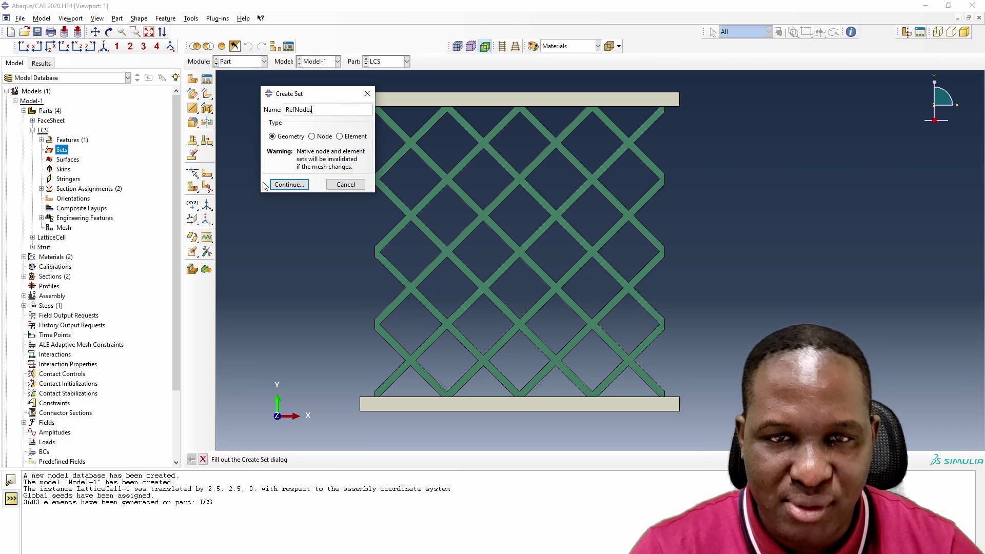
left_click(292, 184)
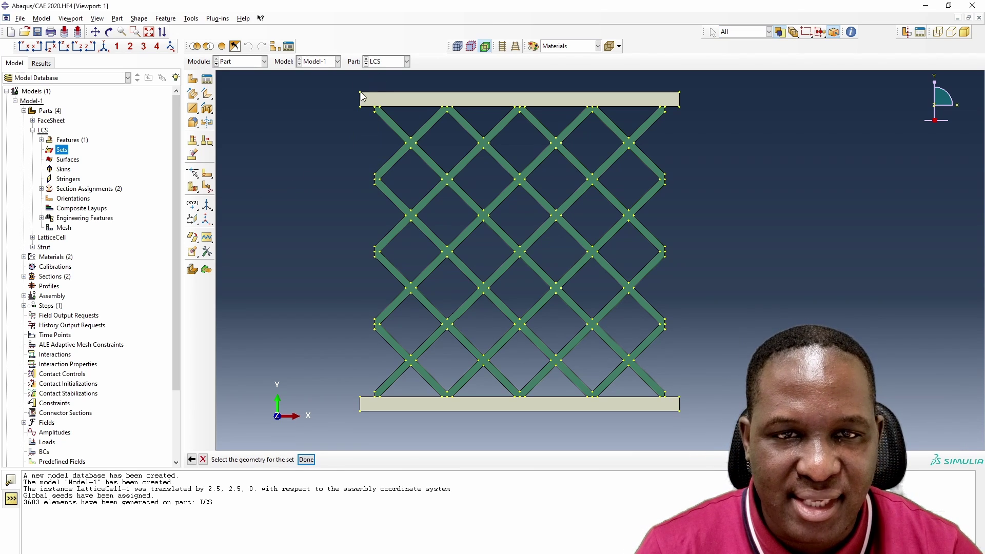
left_click(361, 411, "shift")
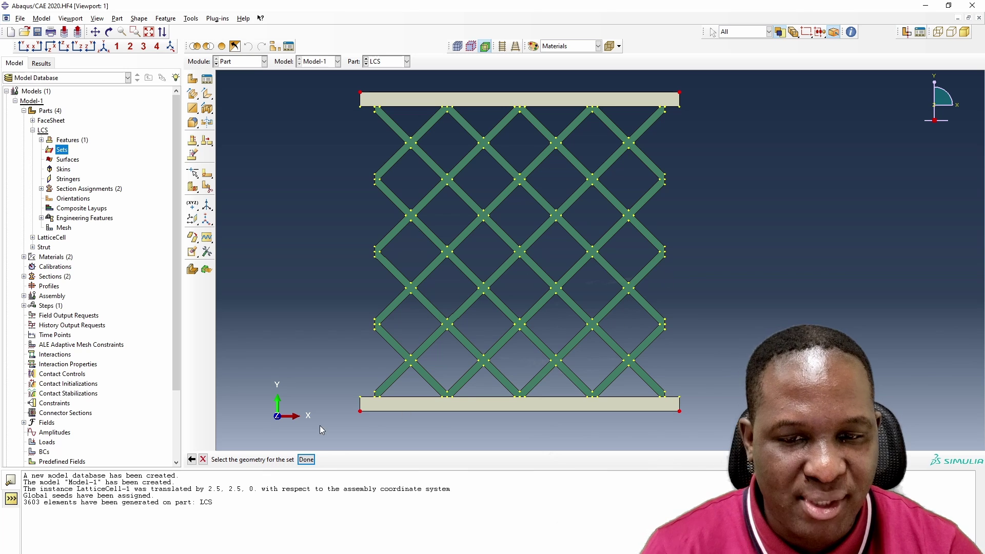
left_click(306, 460)
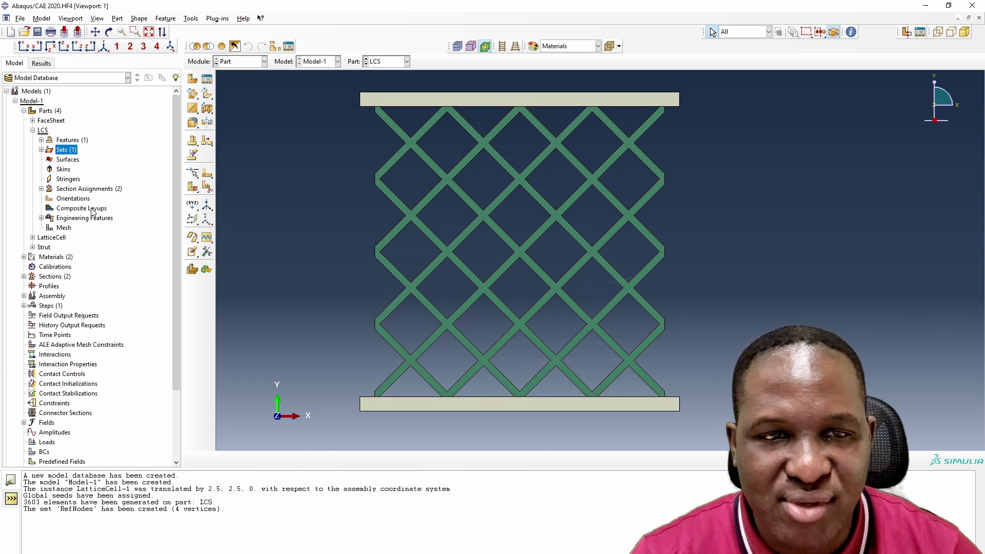
scroll(267, 146, "down", 2)
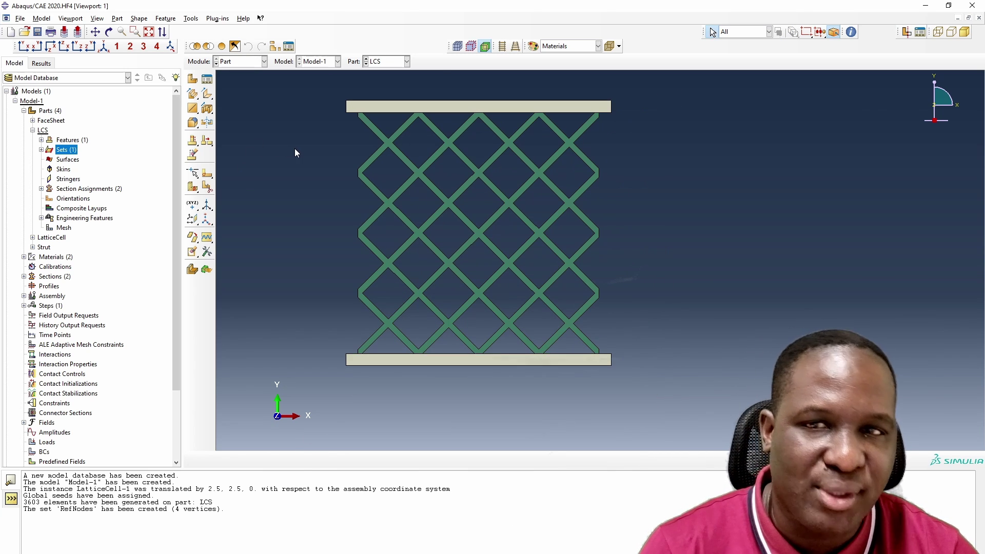
- Create set Xbacks from the top-left and bottom-left vertices
double_click(67, 149)
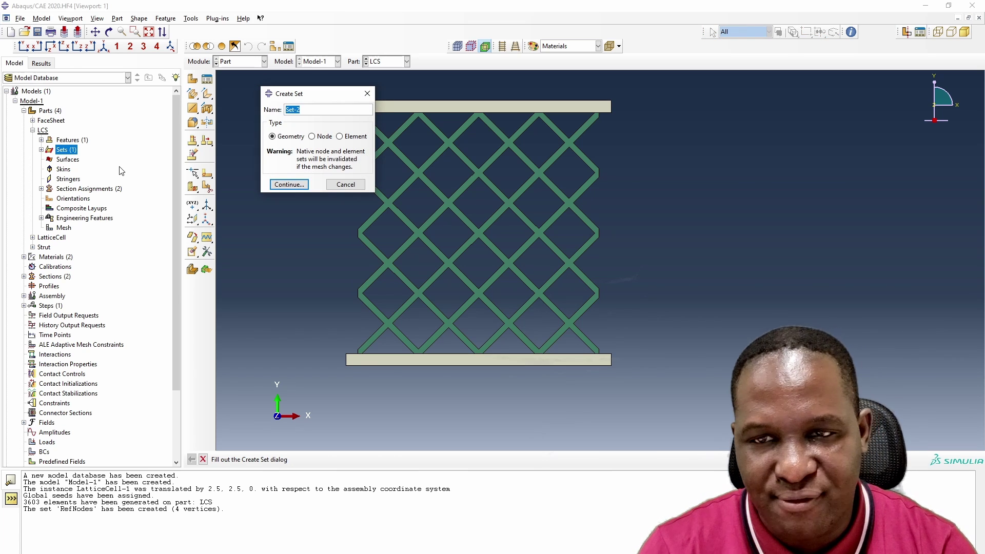
type("Xback")
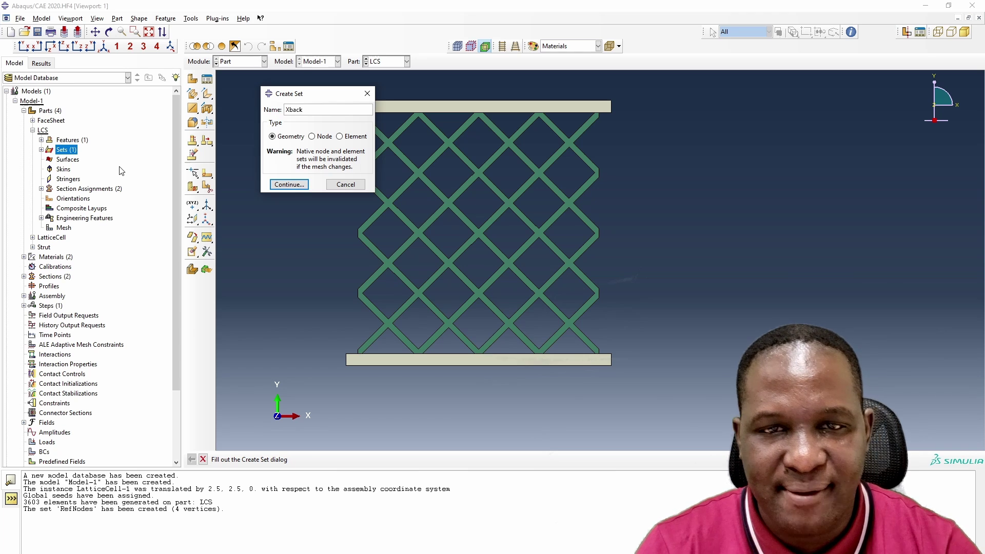
left_click(289, 185)
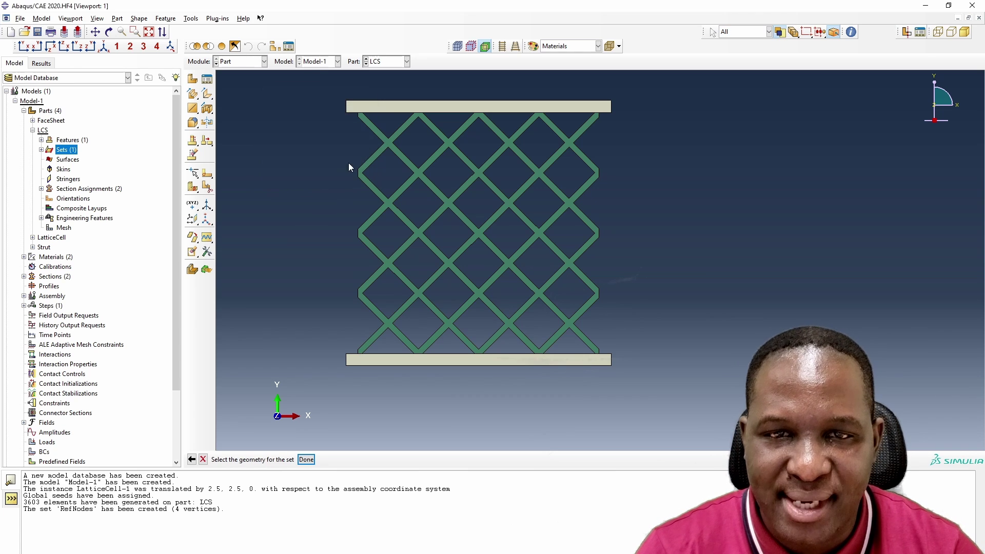
left_click(345, 102)
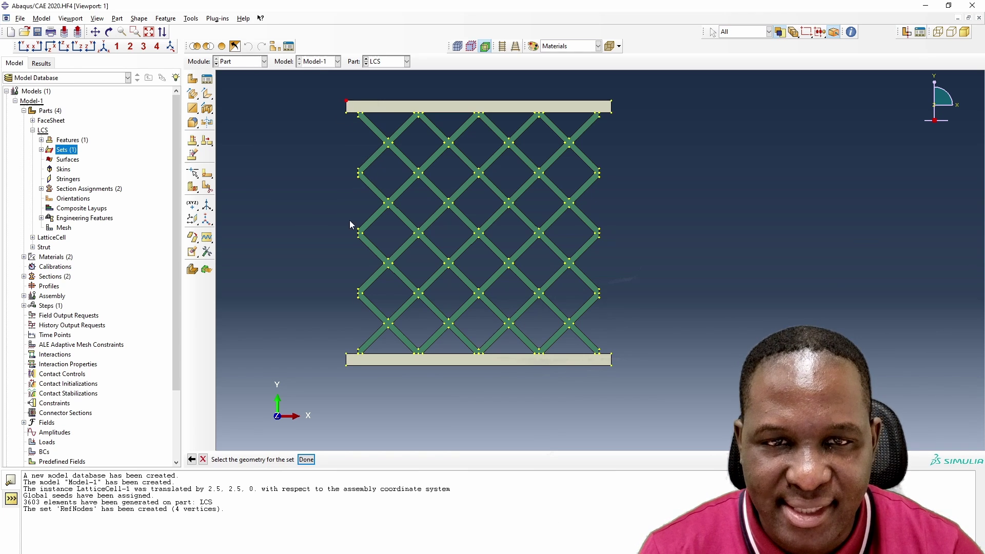
left_click(347, 364, "shift")
left_click(306, 459)
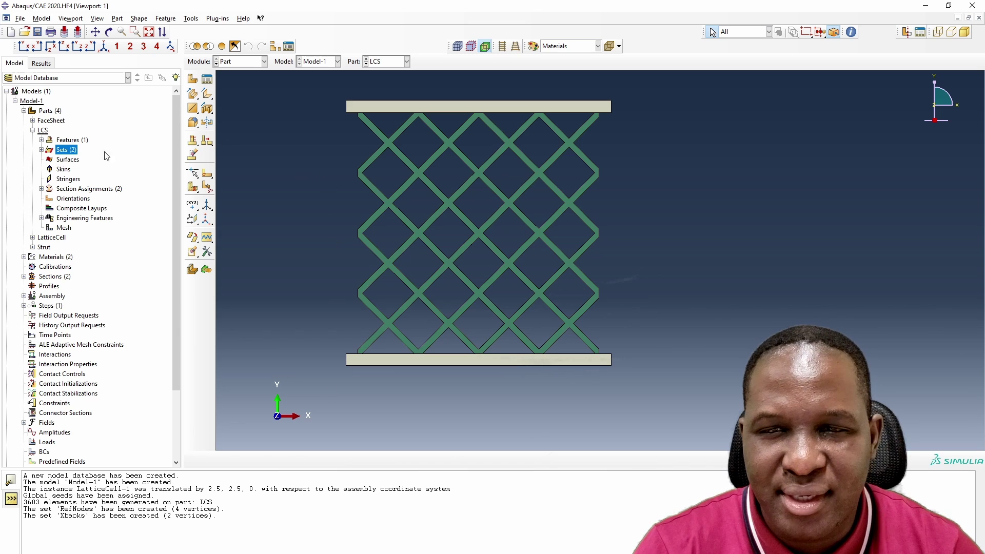
- Create set ybaseS and pick its vertices
double_click(66, 150)
type("ybases")
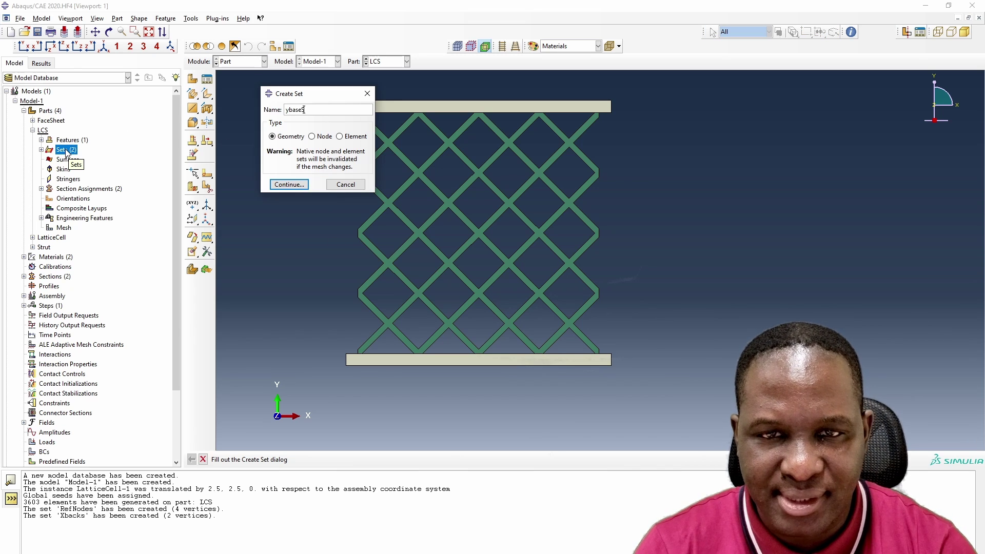
key("Return")
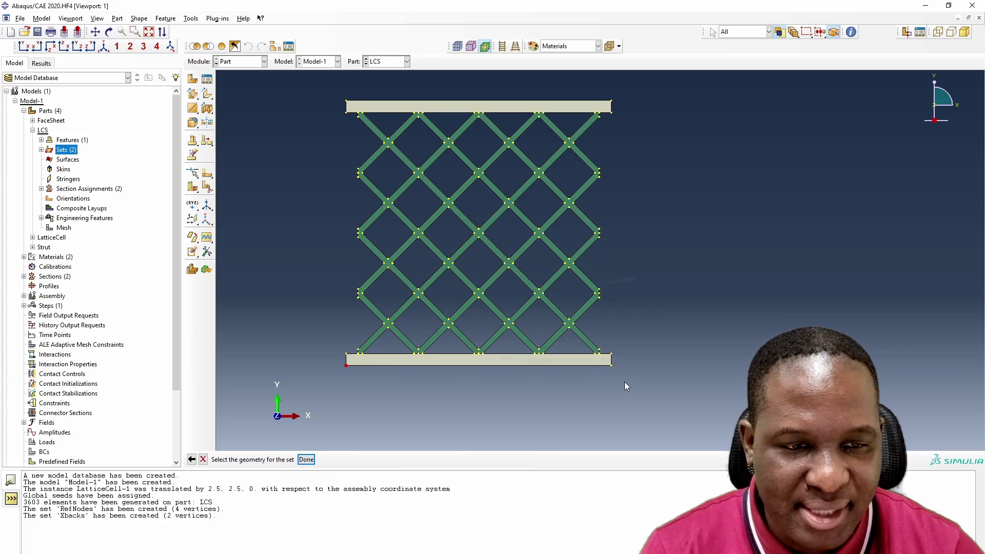
middle_click(613, 370)
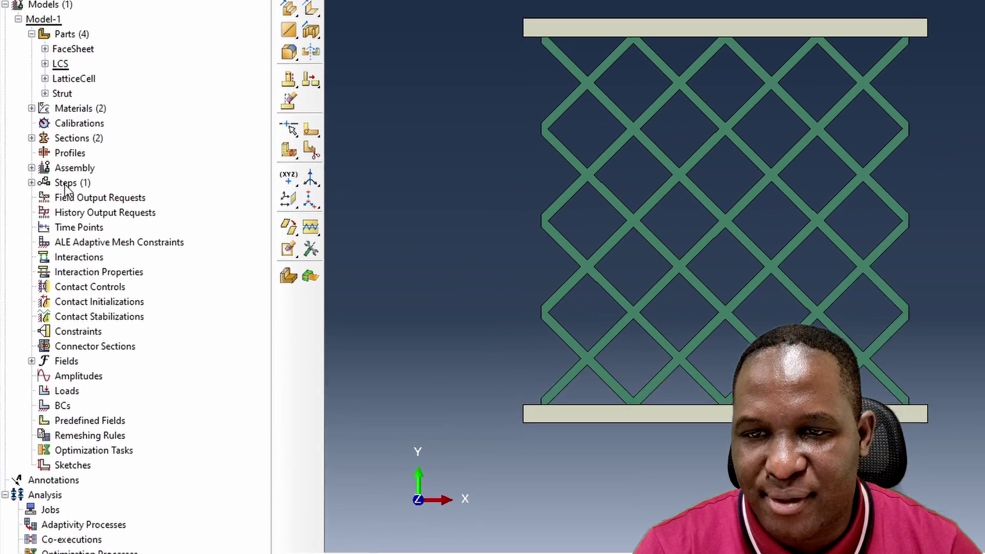
- Create a Static, General analysis step named loadingStep
double_click(66, 184)
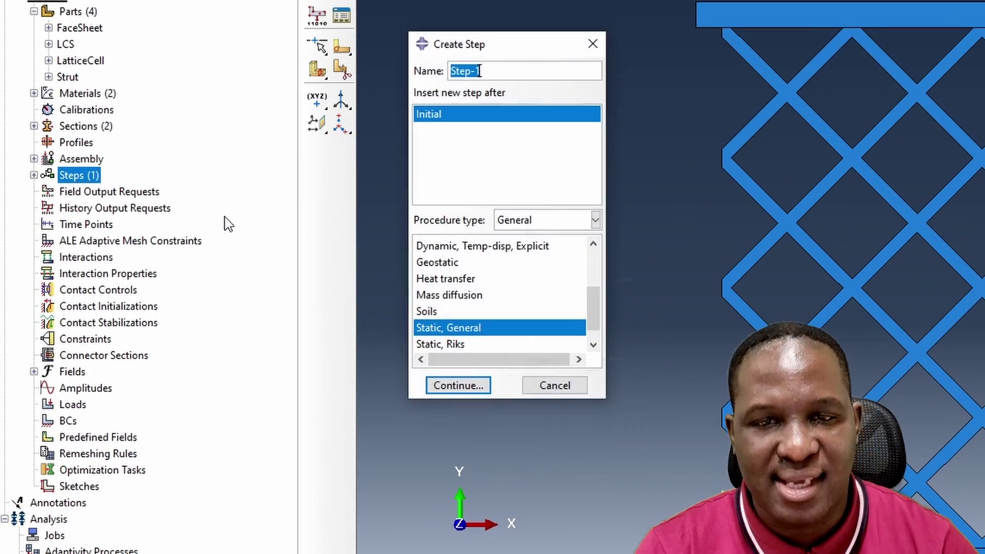
type("loadingStep")
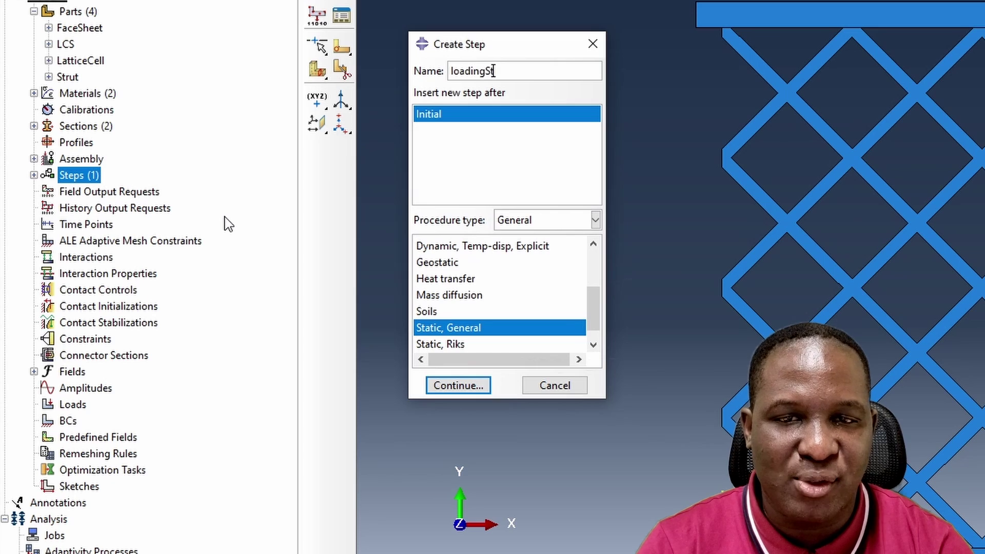
key("Return")
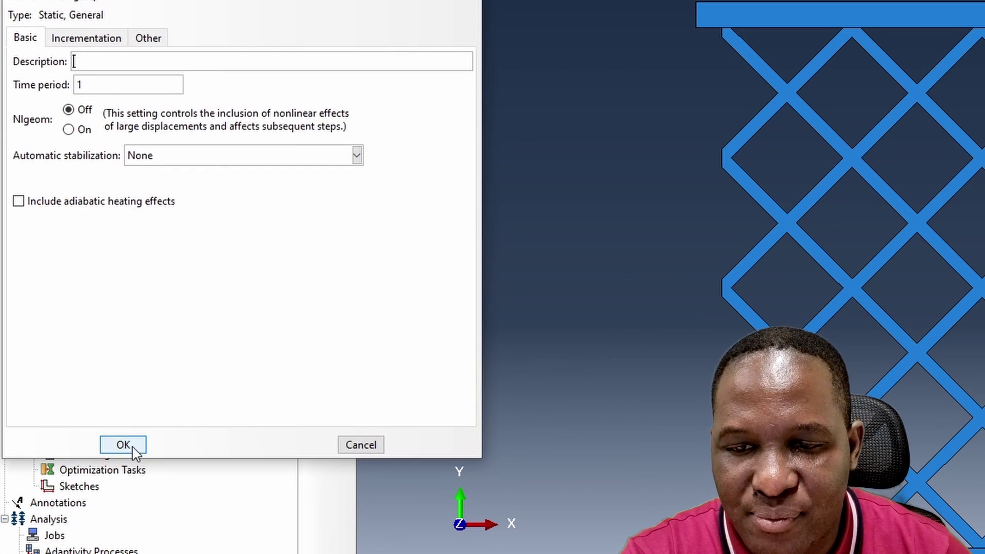
left_click(129, 446)
- Request history output RefNodesHO on LCS-1.RefNodes for rf1, rf2, u1, u2, coor1, coor2
double_click(71, 229)
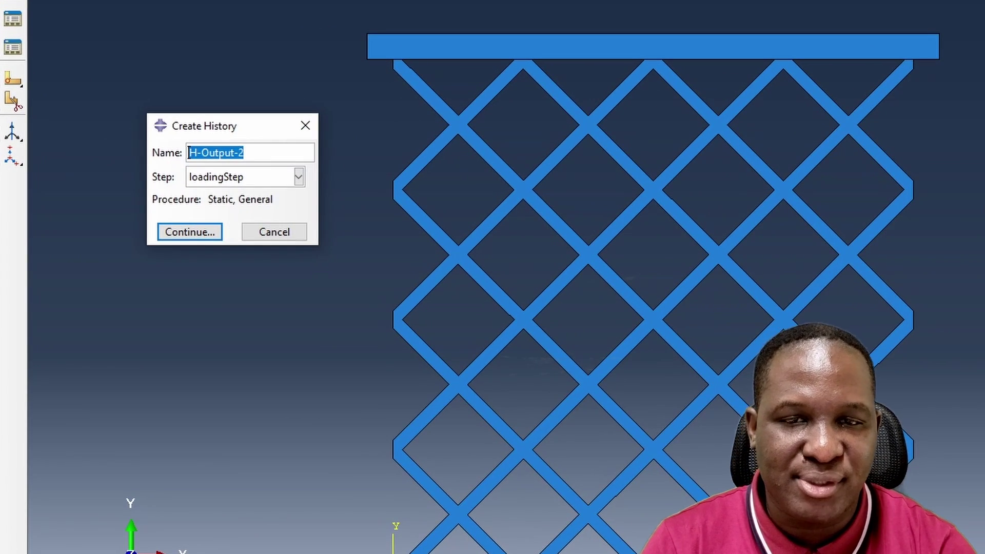
type("Re")
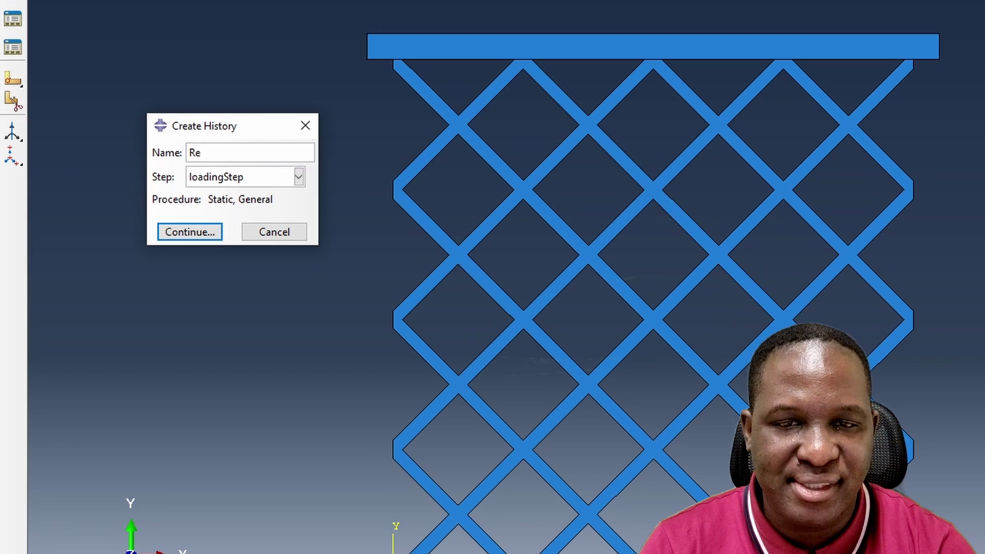
type("fNodesHO")
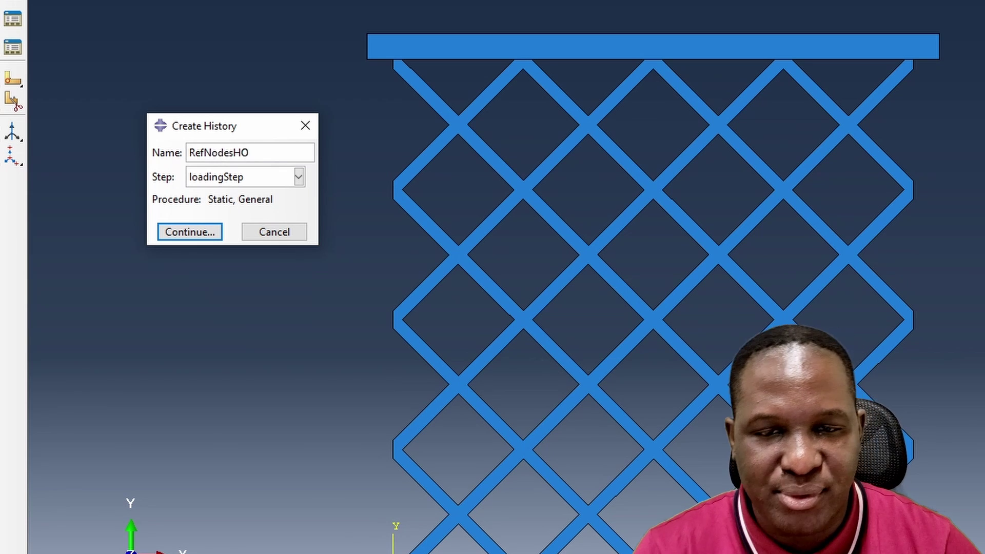
left_click(170, 235)
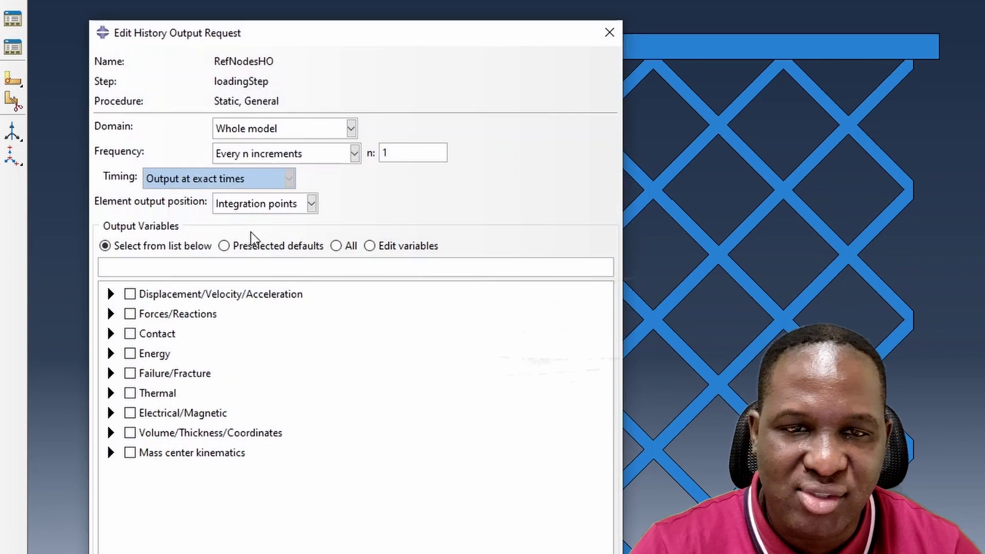
left_click(302, 132)
left_click(280, 164)
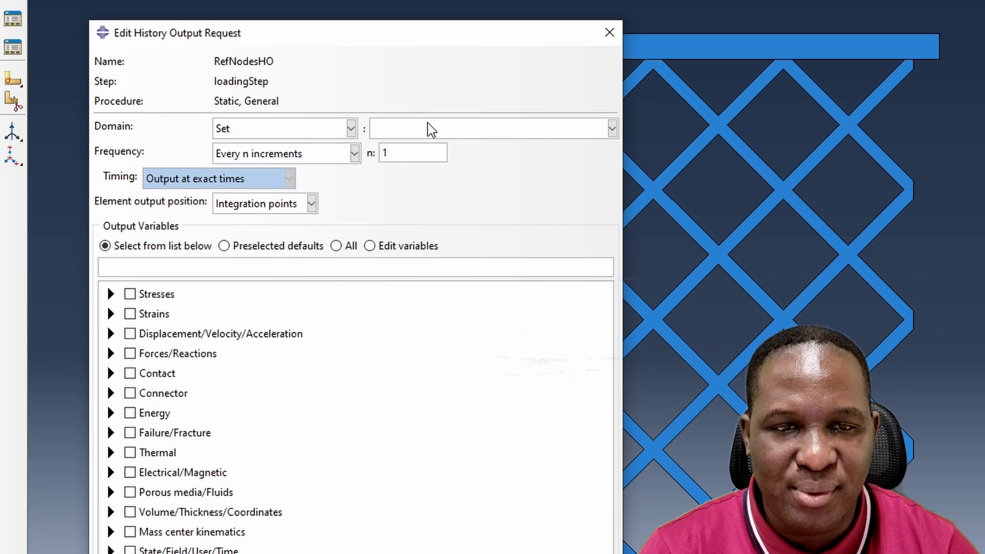
left_click(428, 129)
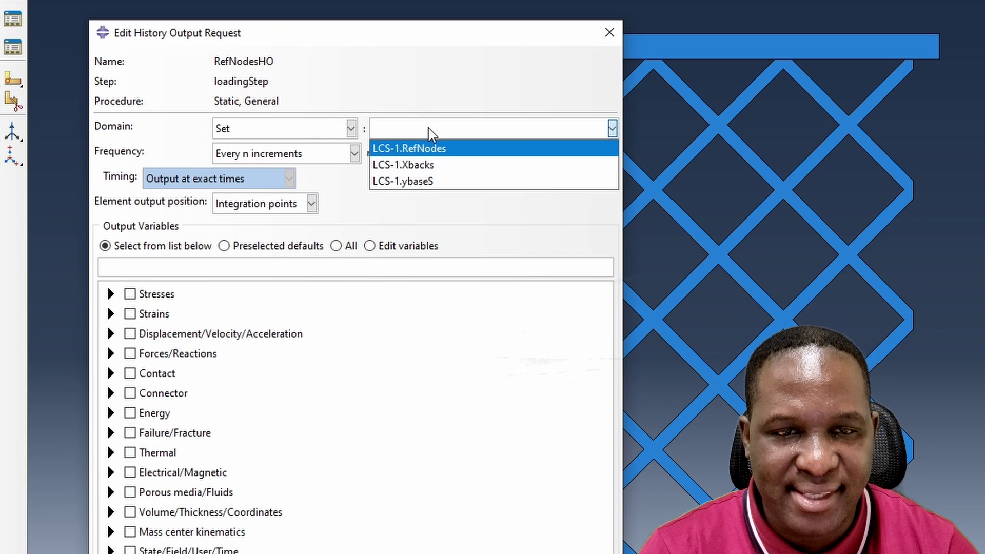
left_click(446, 151)
left_click(204, 263)
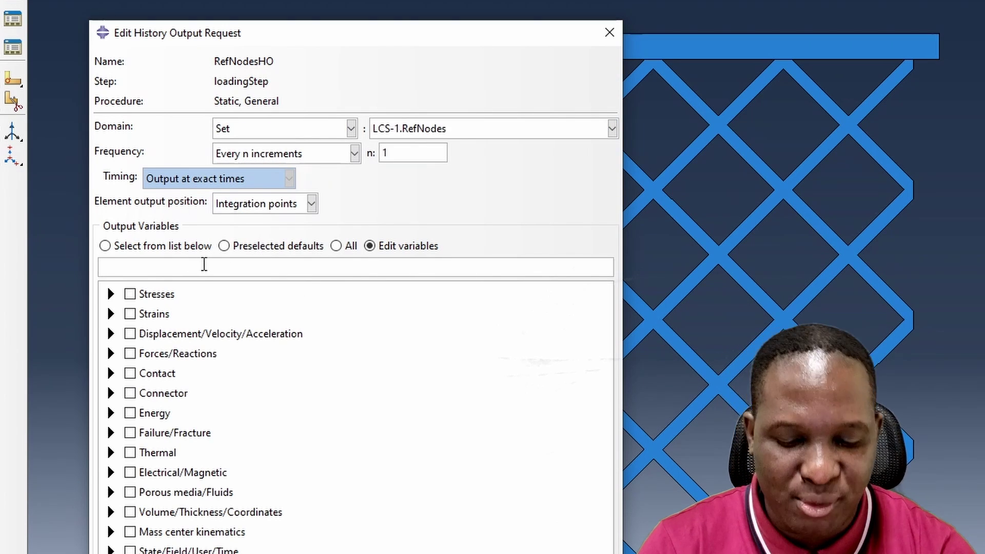
type("rf1")
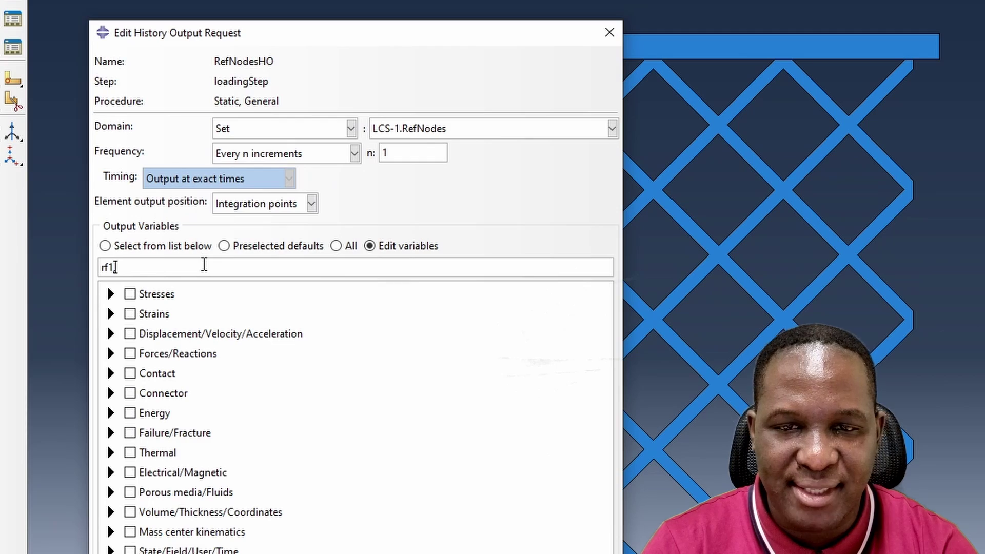
type(", rf2, u1, u2, coor1, coor2")
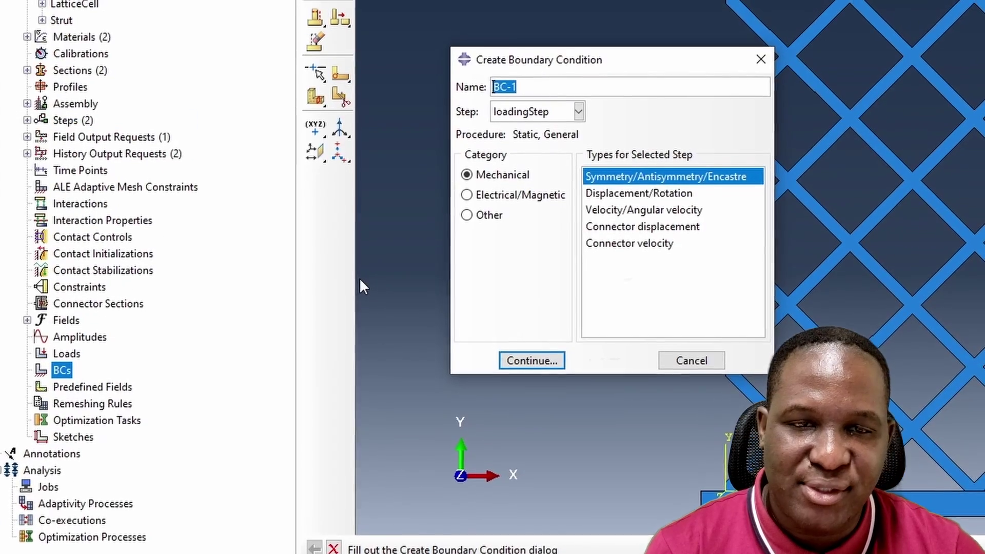
- Define a Displacement/Rotation boundary condition in the Initial step on the Xbacks set
type("X")
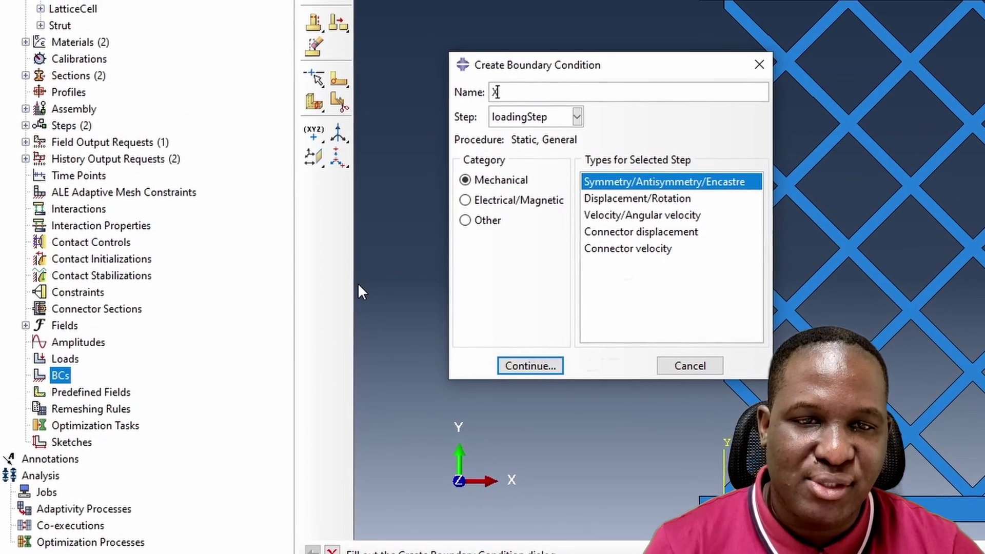
type("backR")
left_click(576, 119)
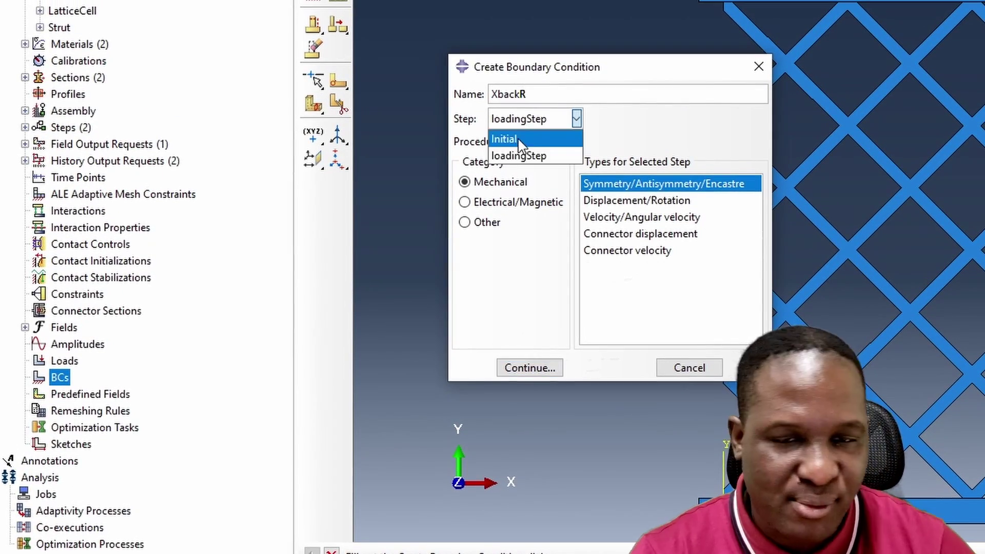
left_click(506, 139)
left_click(636, 200)
left_click(514, 369)
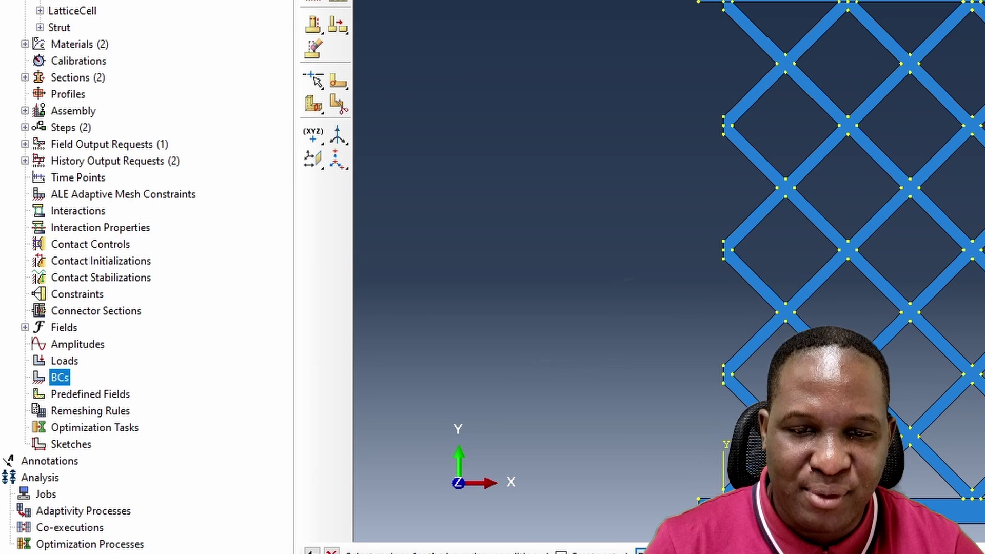
middle_click(451, 88)
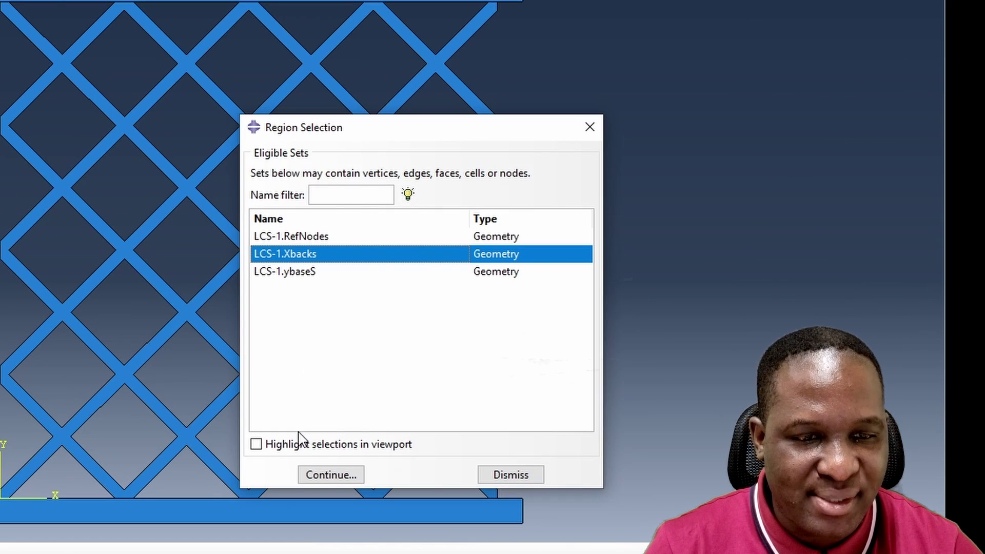
left_click(299, 441)
left_click(328, 471)
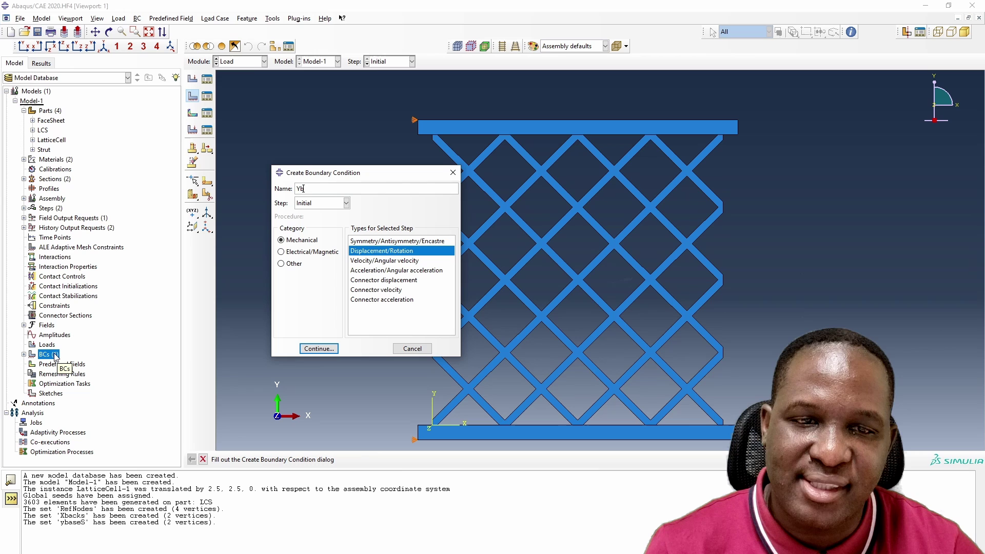
- Create boundary condition YbaseR fixing U2 on the ybaseS set
type("aseR")
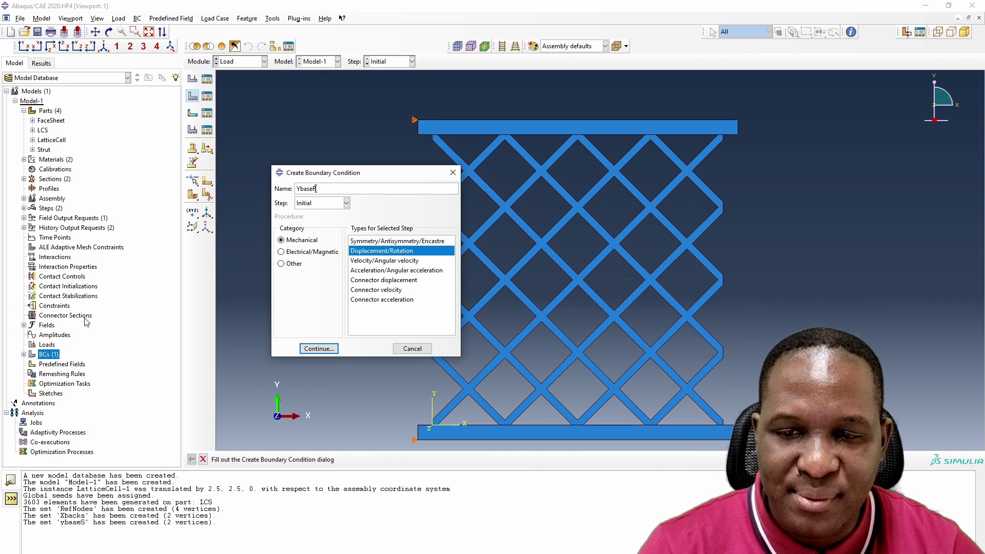
left_click(318, 348)
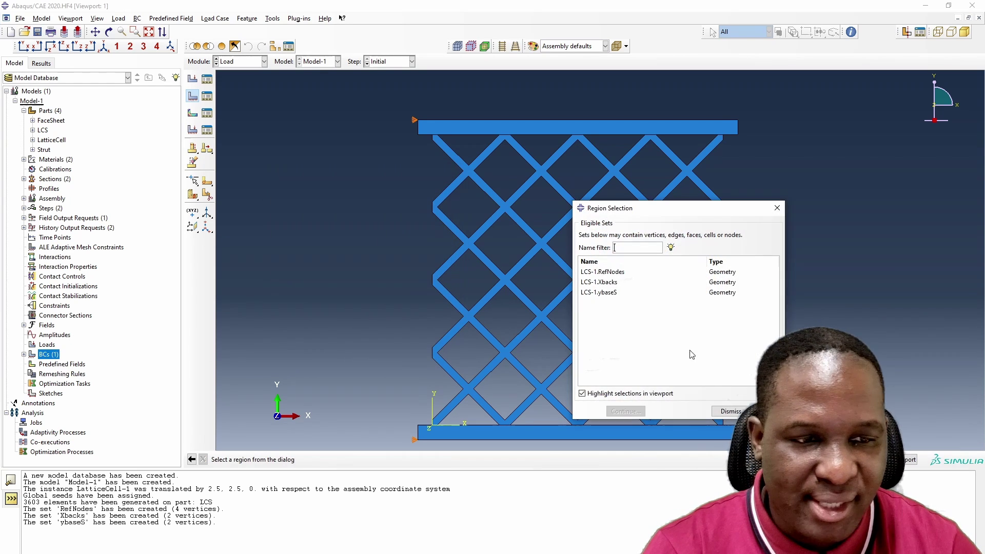
left_click(615, 293)
left_click(640, 413)
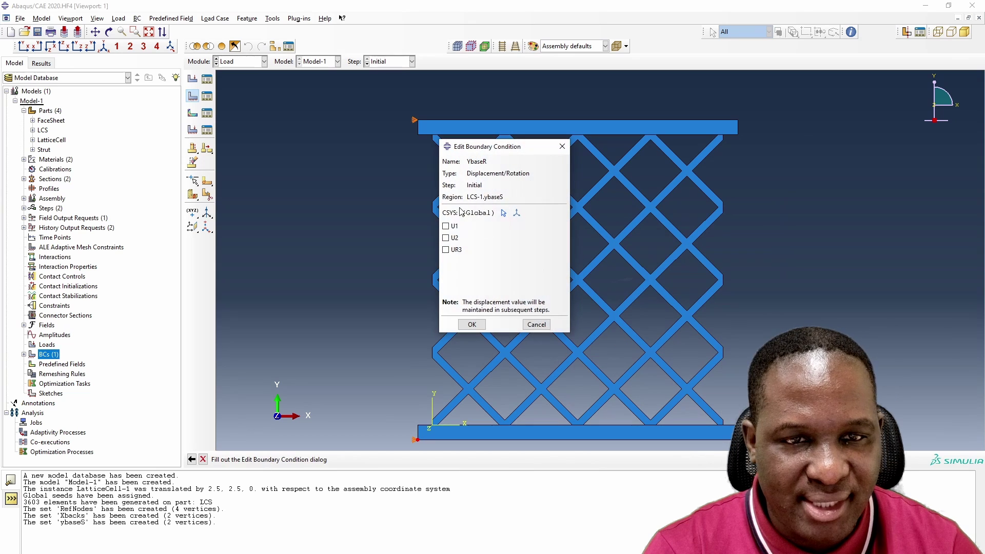
left_click(455, 238)
left_click(478, 325)
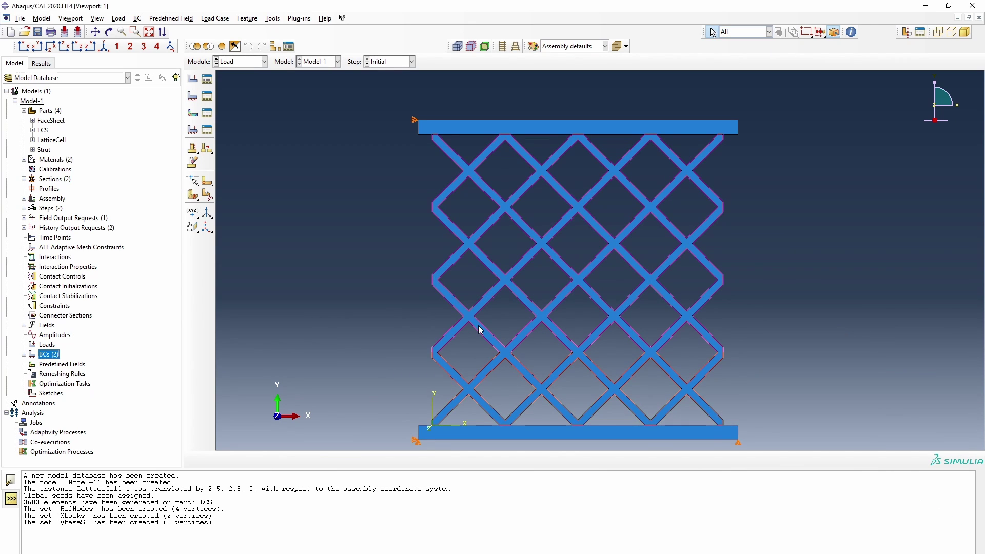
double_click(48, 354)
- Create BC 'load' in loadingStep prescribing U2 = 10 at the top corner vertex
type("load")
left_click(328, 203)
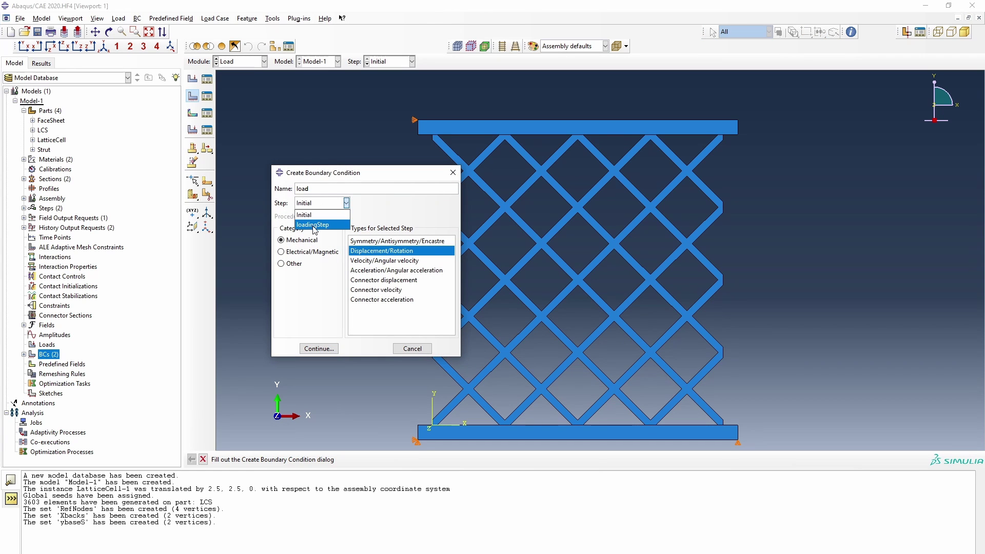
left_click(315, 225)
left_click(318, 349)
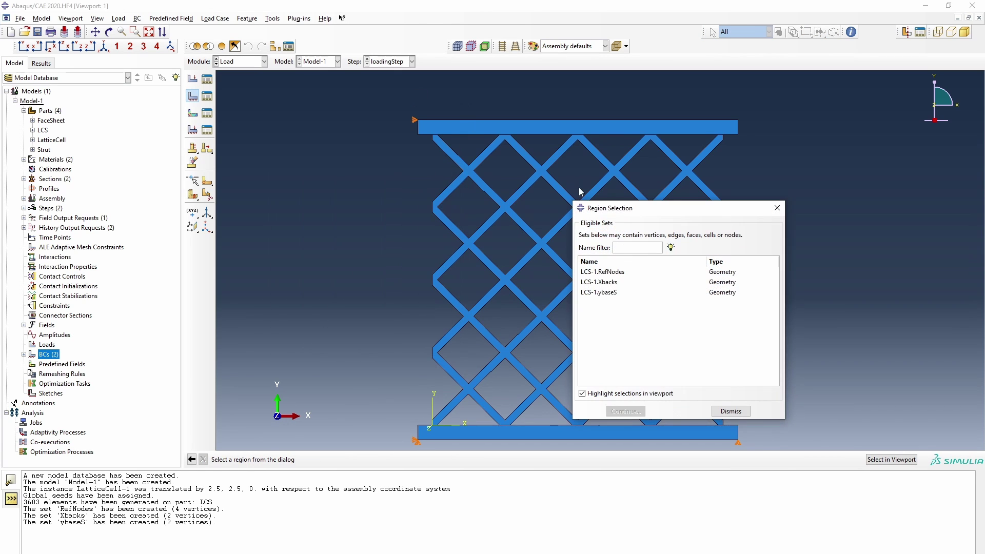
left_click(731, 411)
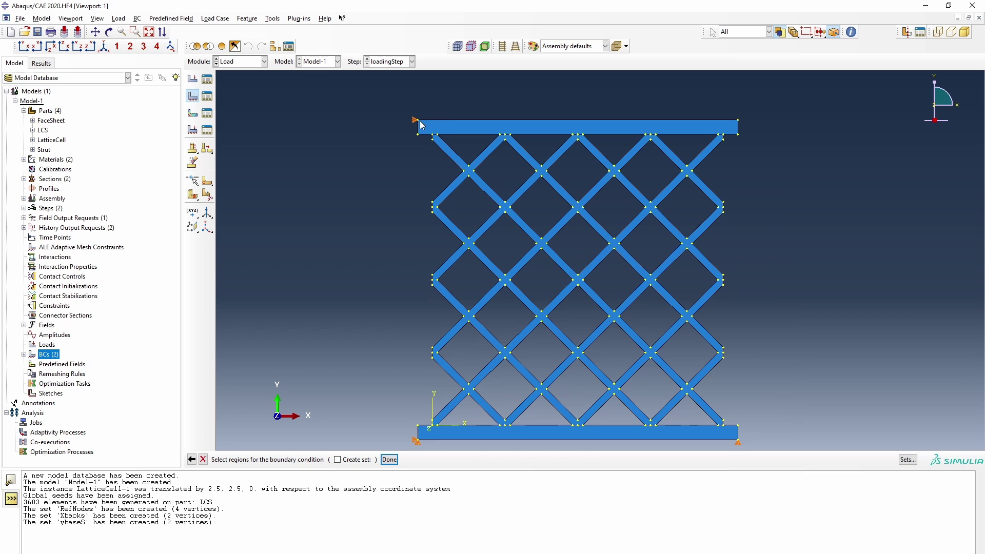
left_click(436, 424)
left_click(389, 459)
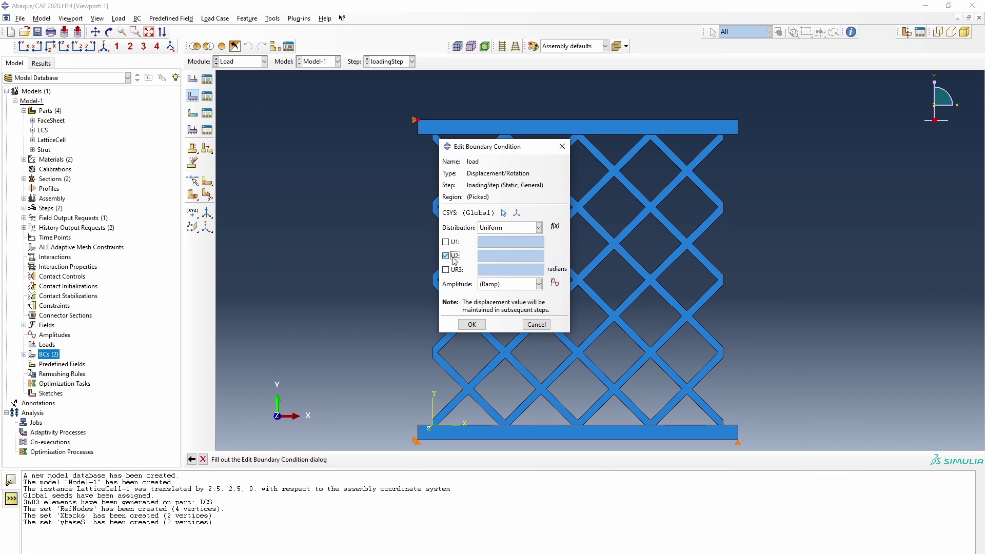
left_click(445, 255)
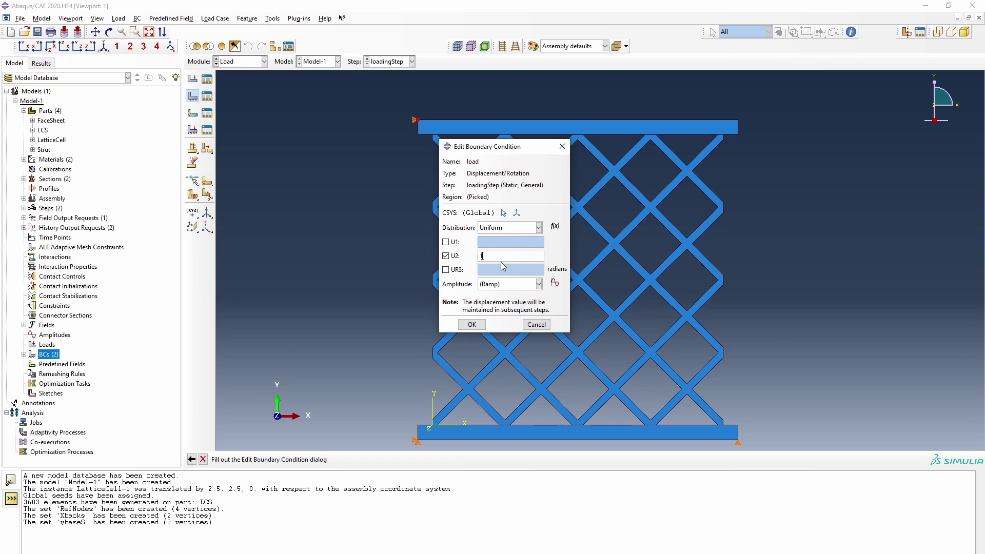
type("10")
left_click(472, 325)
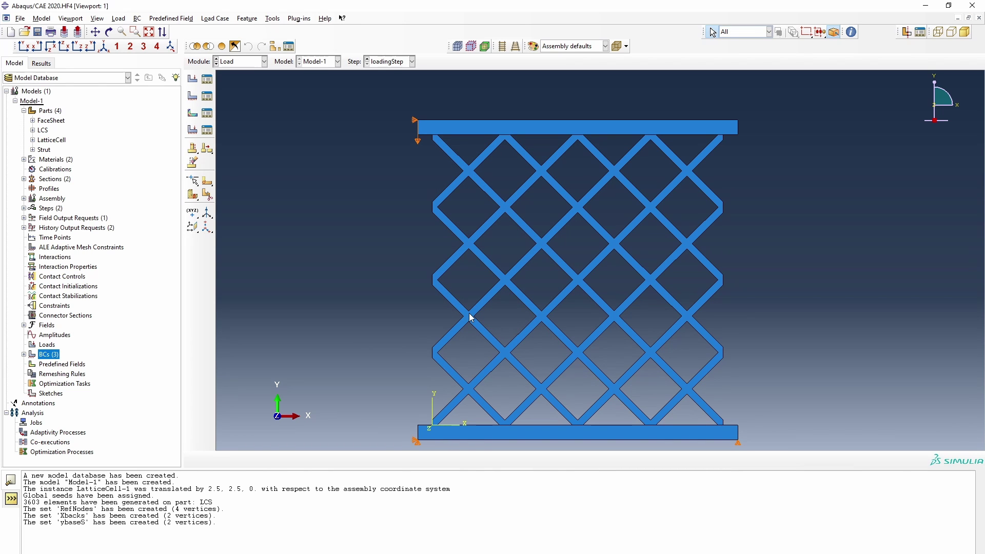
- Rename Model-1 to LCSModel_YComp
right_click(28, 101)
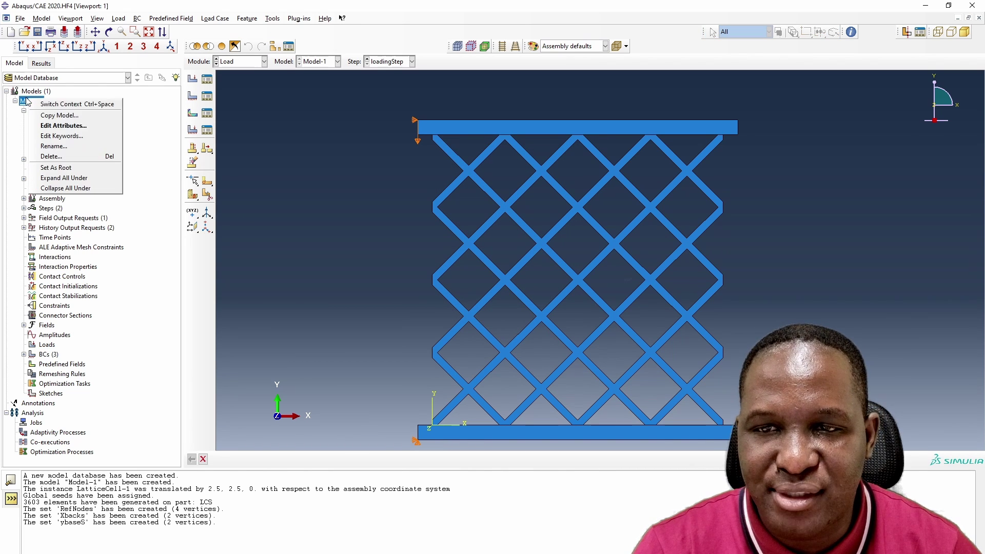
left_click(56, 146)
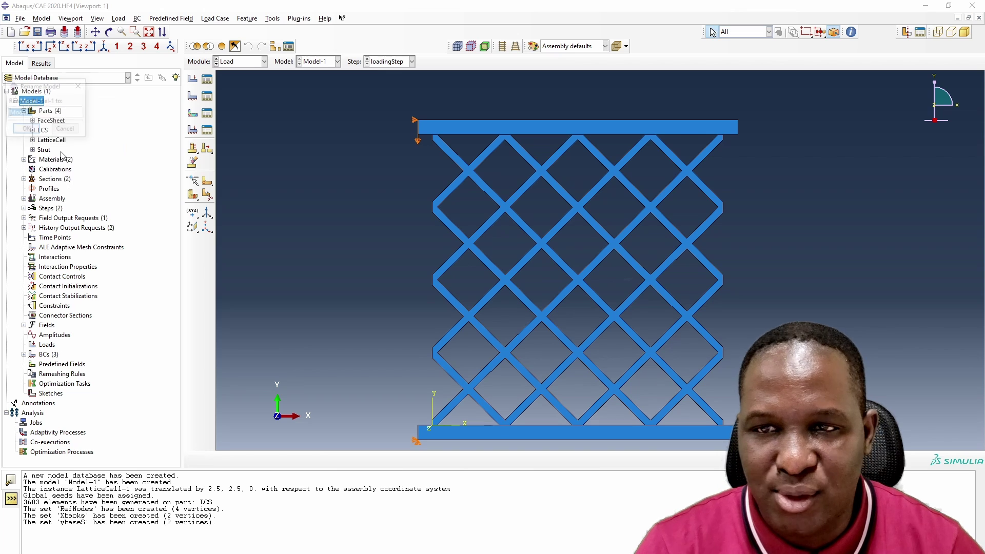
type("LCSModel_YComp")
key("Return")
- Copy LCSModel_YComp as a new model named LCSModel_YXPureShear
right_click(28, 101)
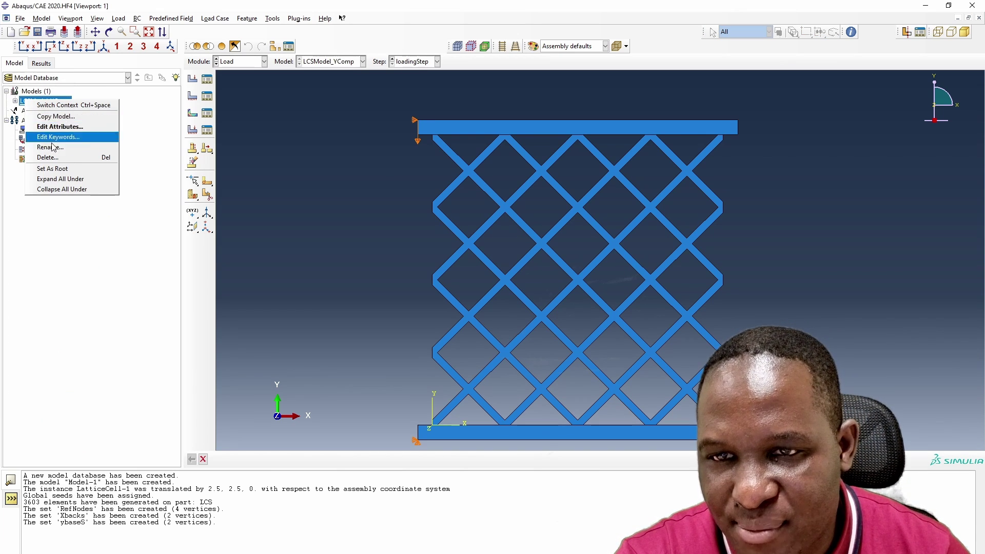
left_click(56, 116)
type("X")
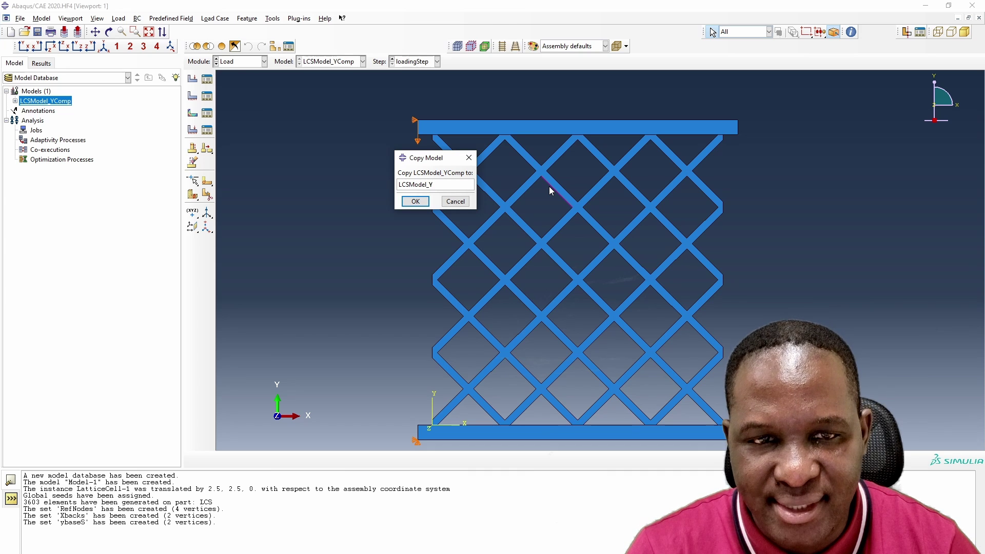
type("Pure")
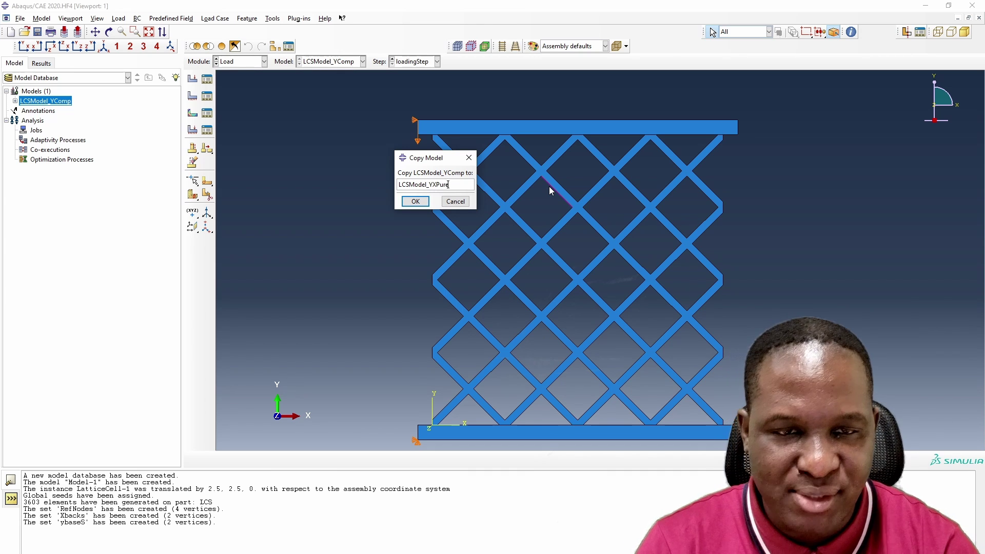
type("Shear")
key("Return")
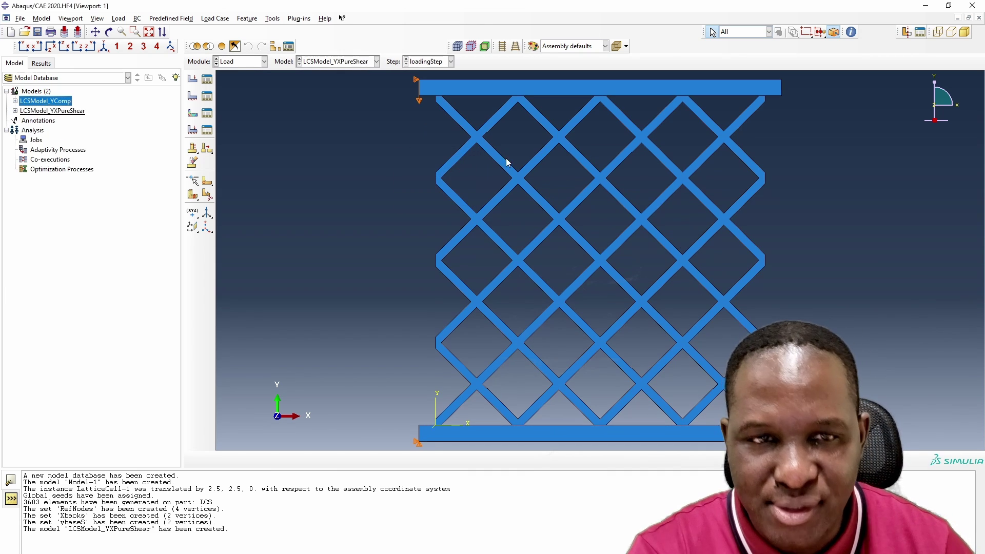
- Delete the XbackR and YbaseR boundary conditions from the copied model
left_click(15, 111)
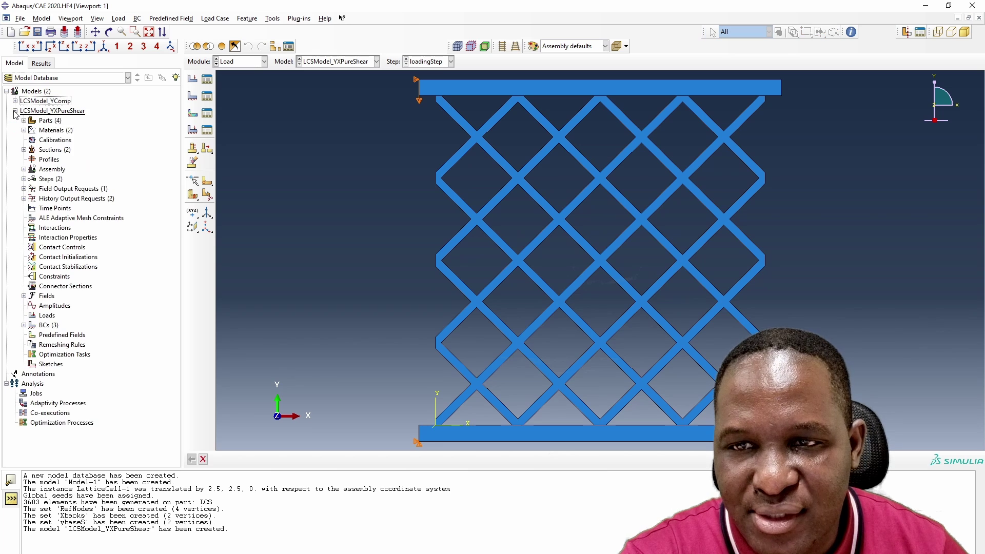
left_click(23, 325)
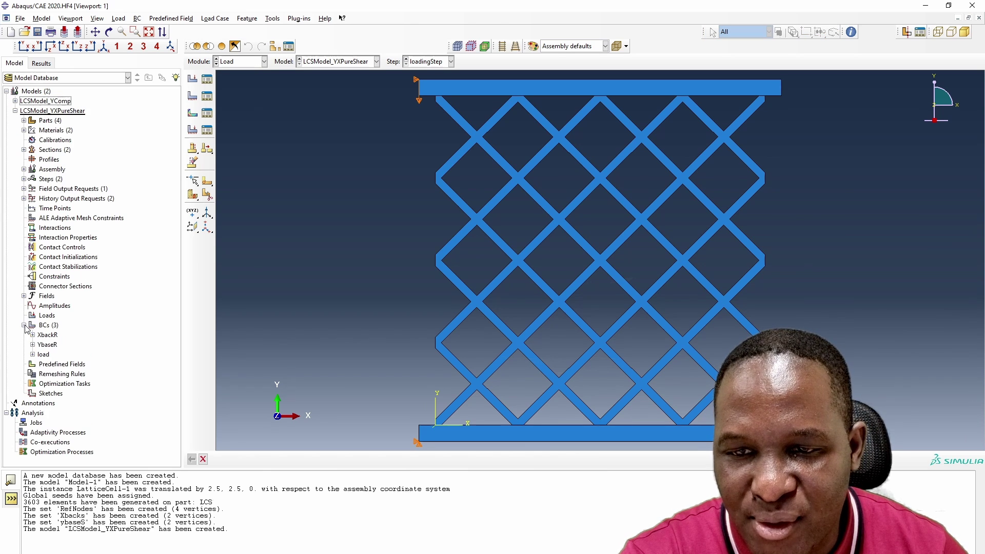
left_click(44, 346)
left_click(48, 336, "ctrl")
right_click(50, 337)
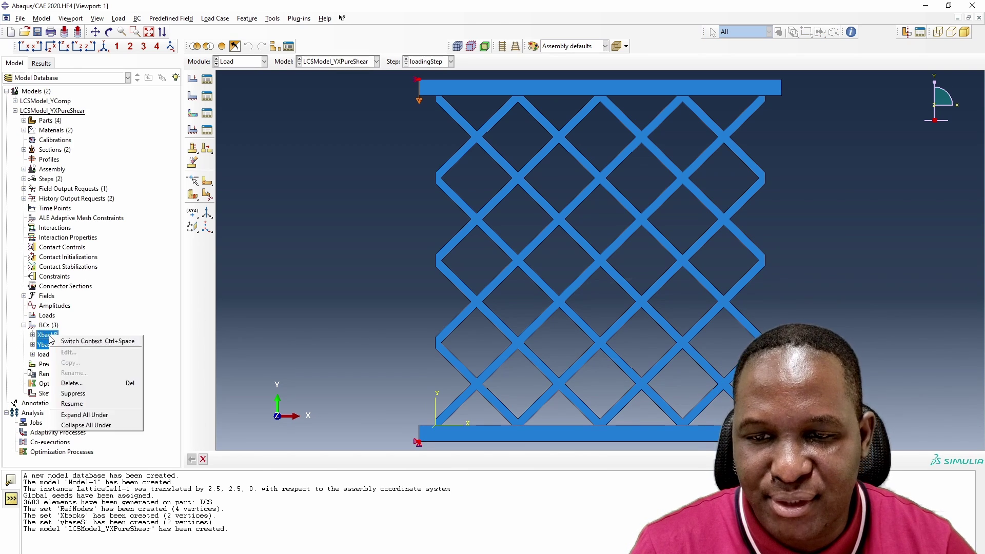
left_click(71, 383)
left_click(463, 316)
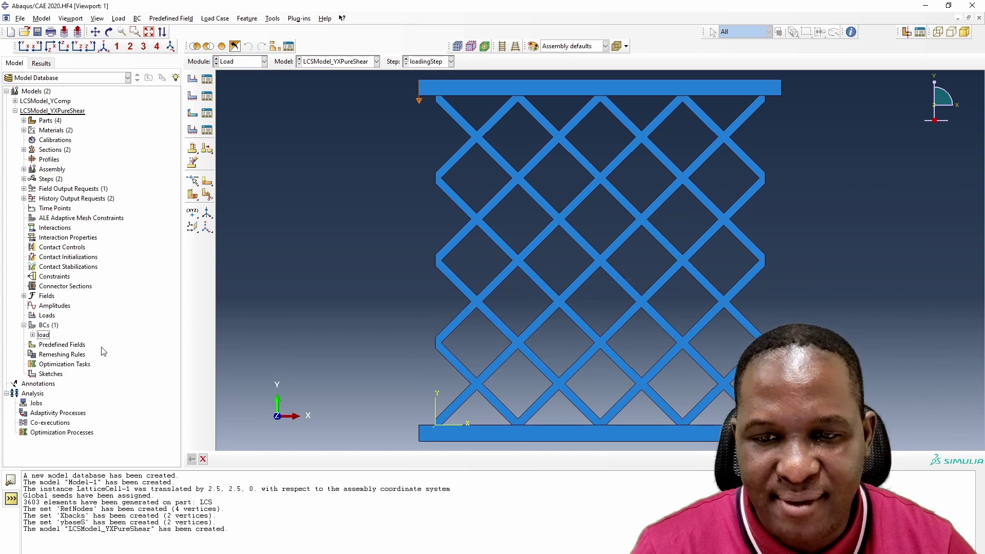
- Rename the load boundary condition to xload
double_click(44, 335)
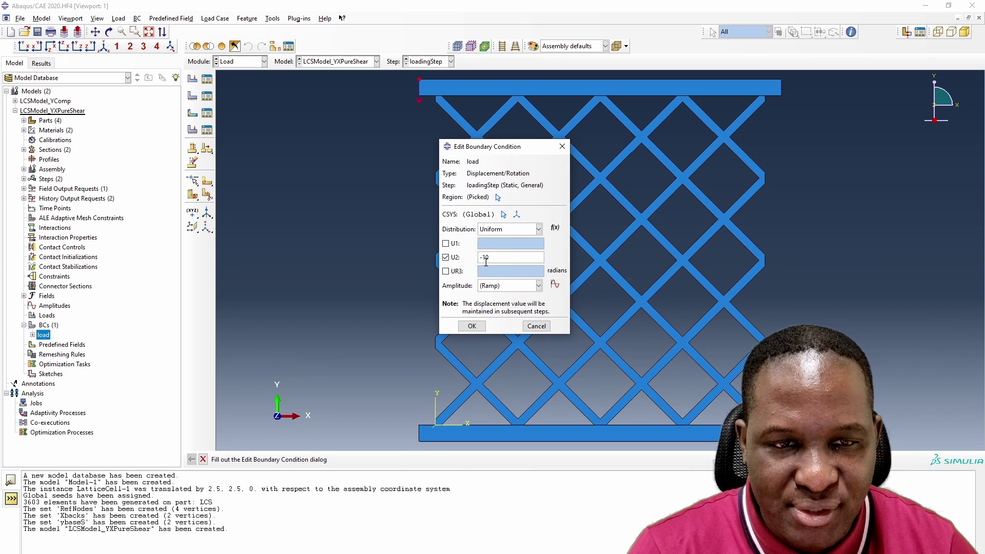
left_click(537, 326)
right_click(46, 341)
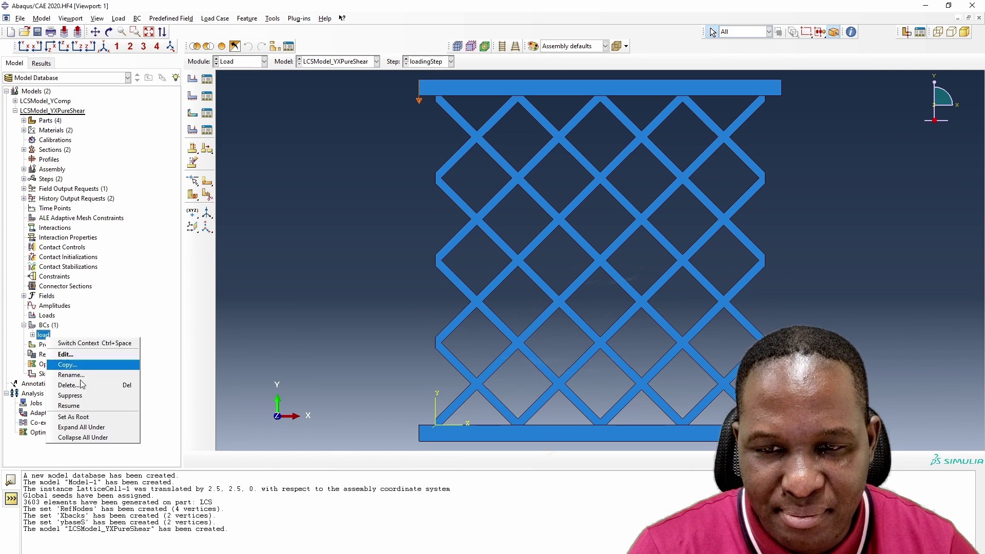
left_click(61, 377)
type("xload")
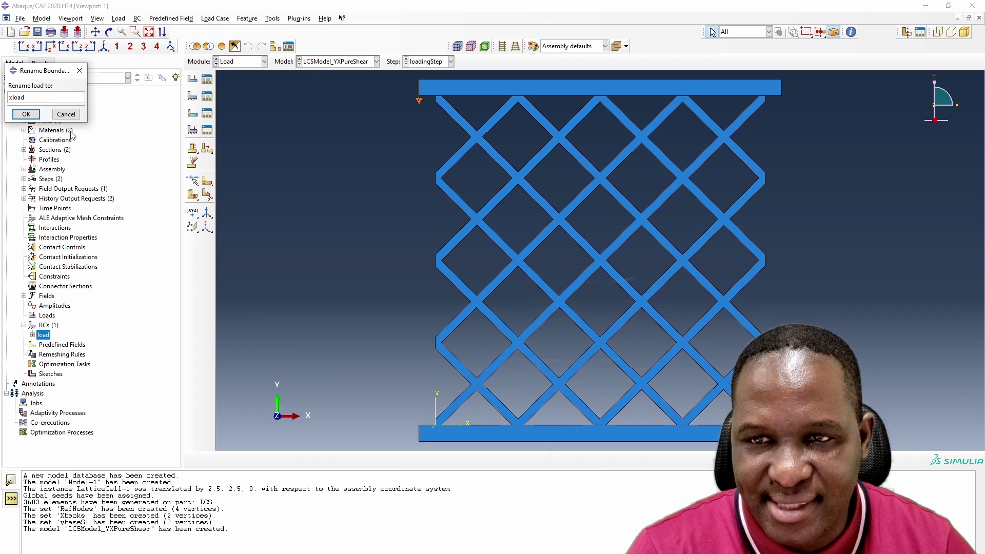
left_click(21, 114)
- Change xload to prescribe U1 = -10 instead of U2
double_click(45, 335)
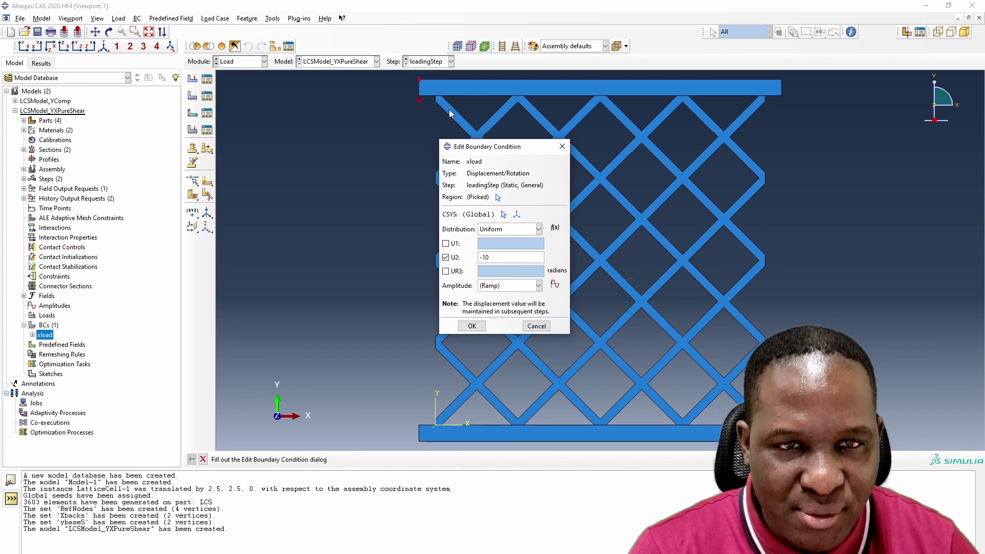
left_click_drag(490, 257, 445, 262)
key("ctrl+c")
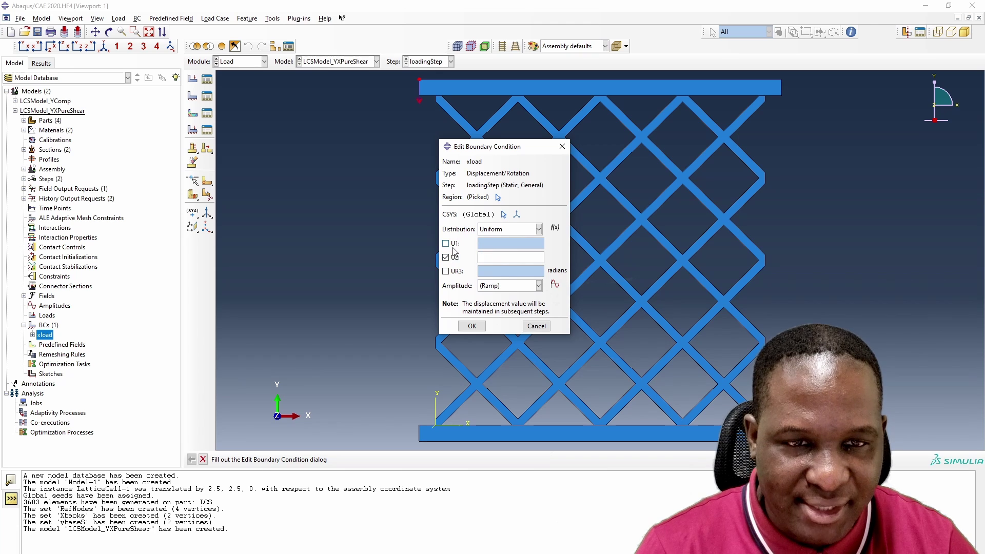
left_click(446, 243)
left_click(445, 257)
left_click(484, 244)
key("ctrl+v")
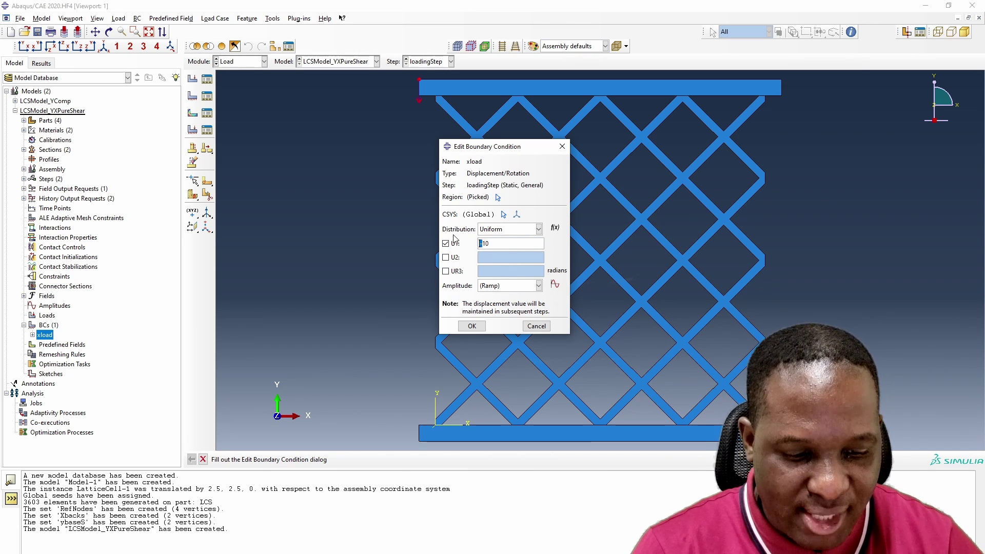
left_click(481, 329)
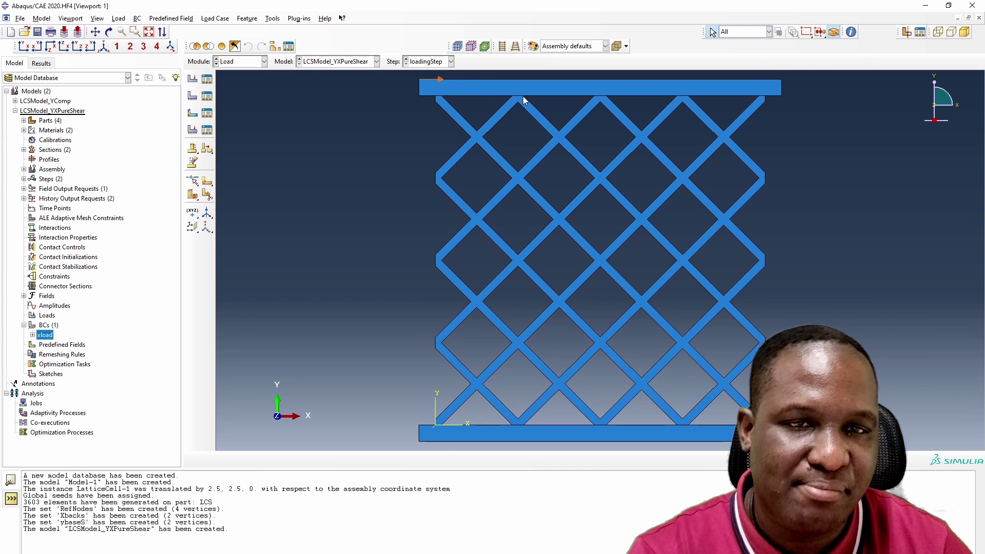
- Add BC yload prescribing U2 = 10 at the bottom-right corner vertex
double_click(48, 324)
type("yload")
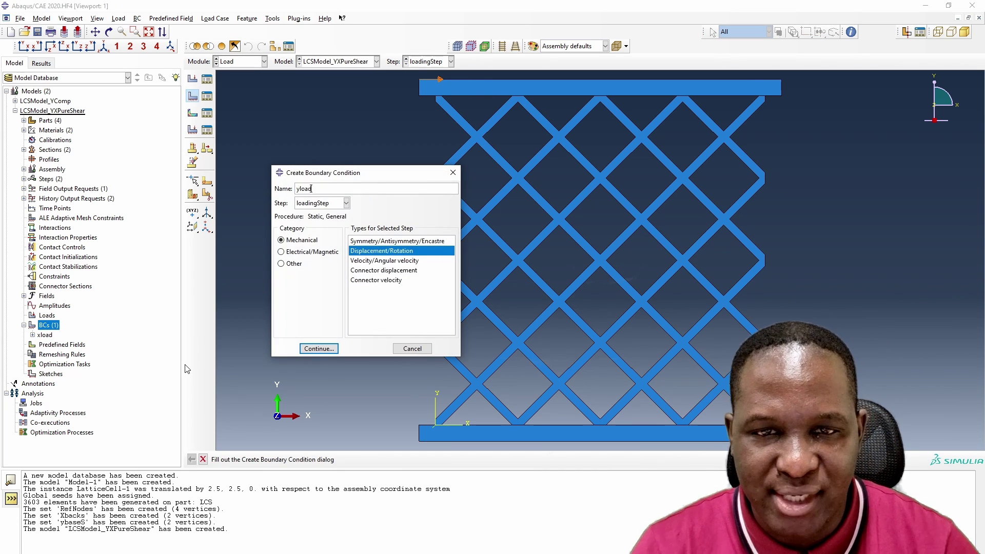
left_click(319, 349)
left_click(781, 440)
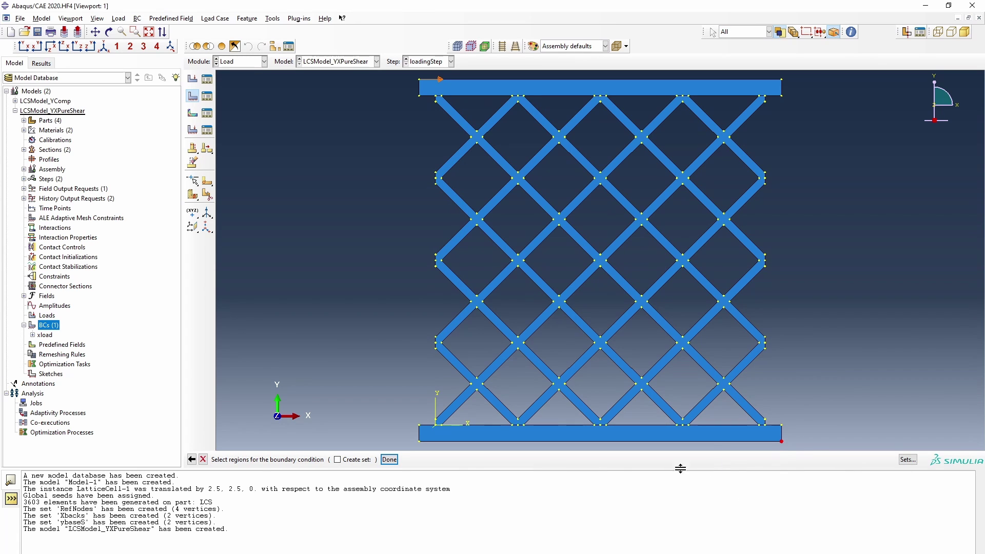
left_click(390, 459)
left_click(455, 256)
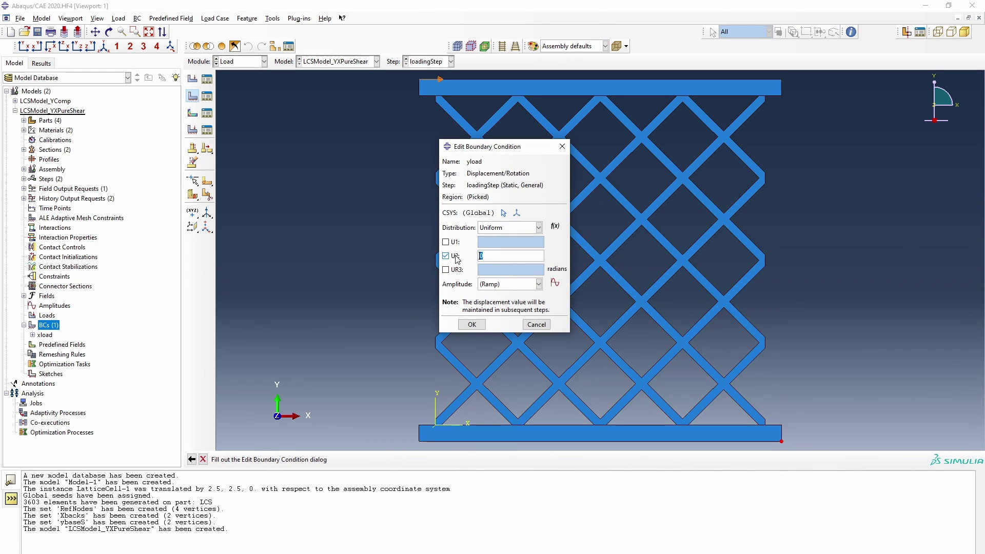
type("1")
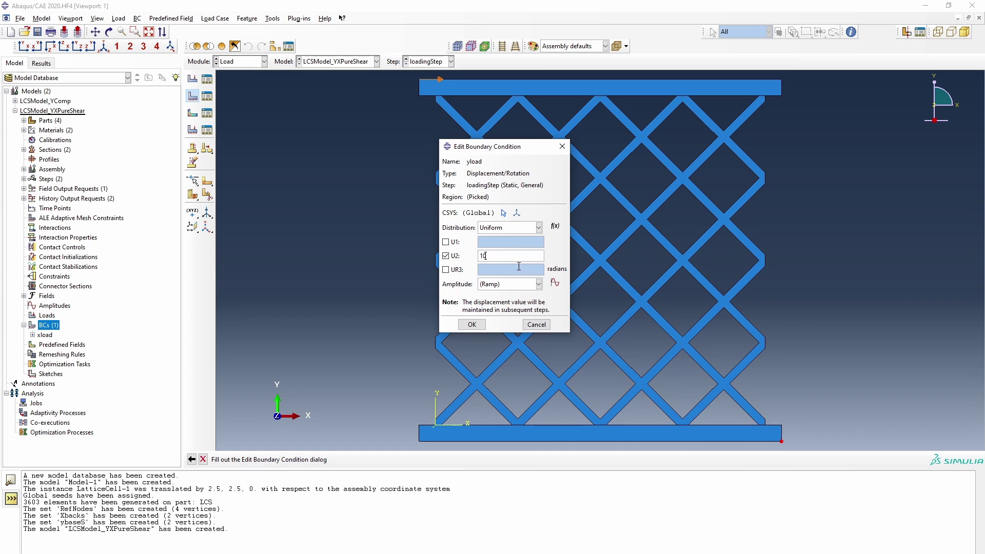
left_click(472, 325)
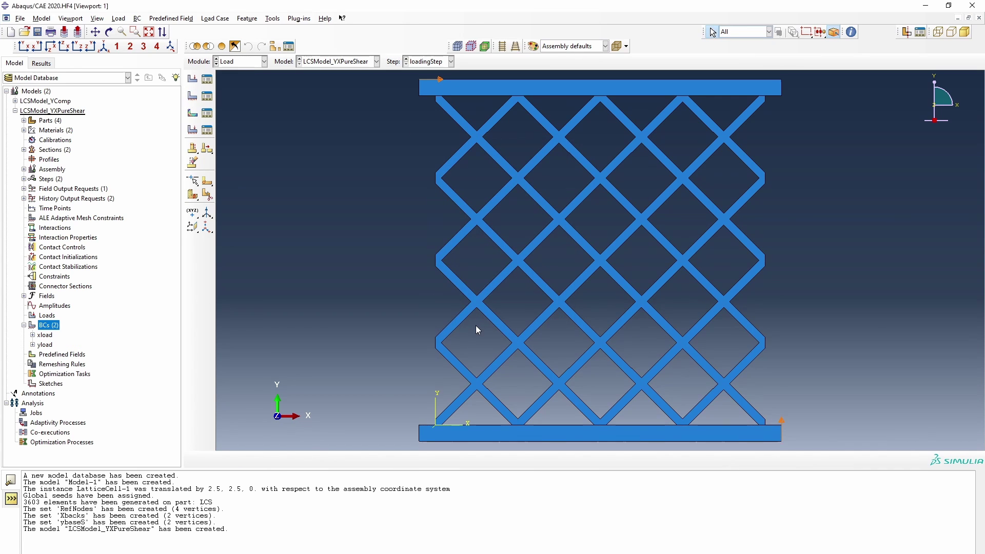
double_click(45, 326)
type("fixedOrigin")
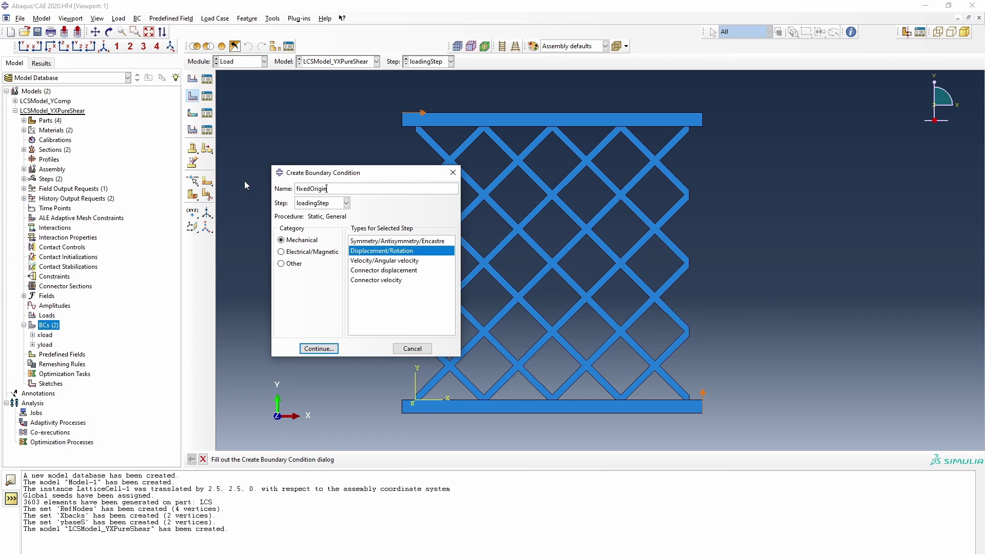
- Create fixedOrigin in the Initial step on the bottom-left corner vertex
left_click(318, 204)
left_click(314, 212)
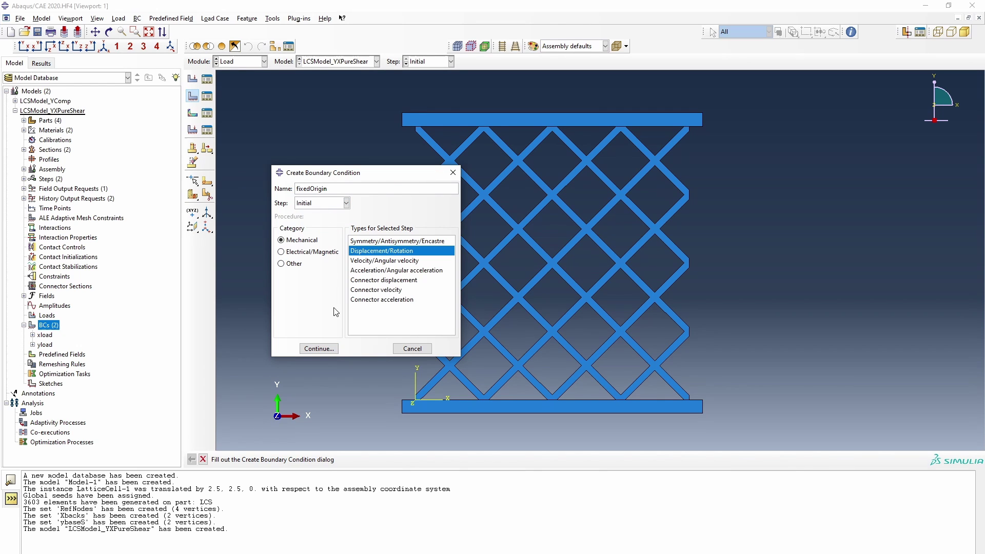
left_click(323, 351)
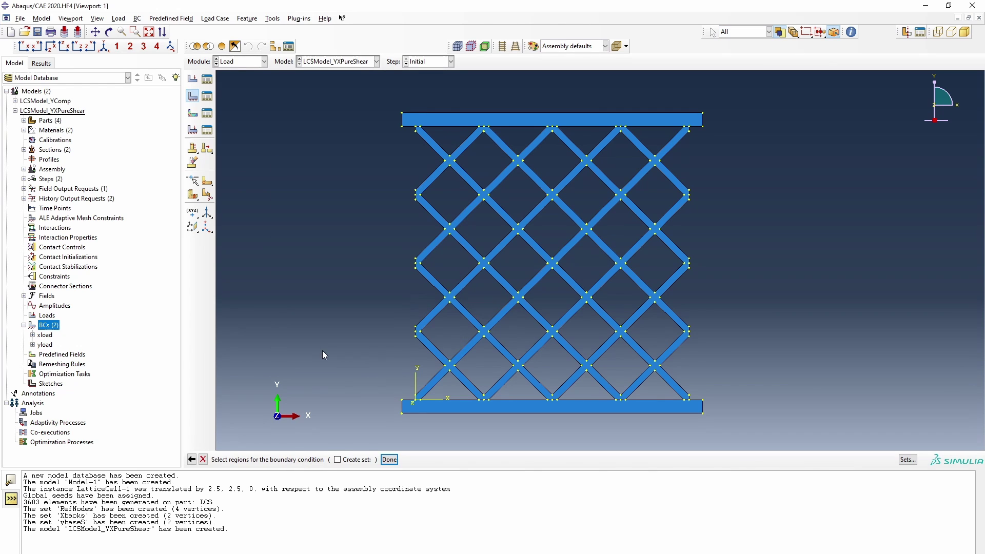
left_click(402, 415)
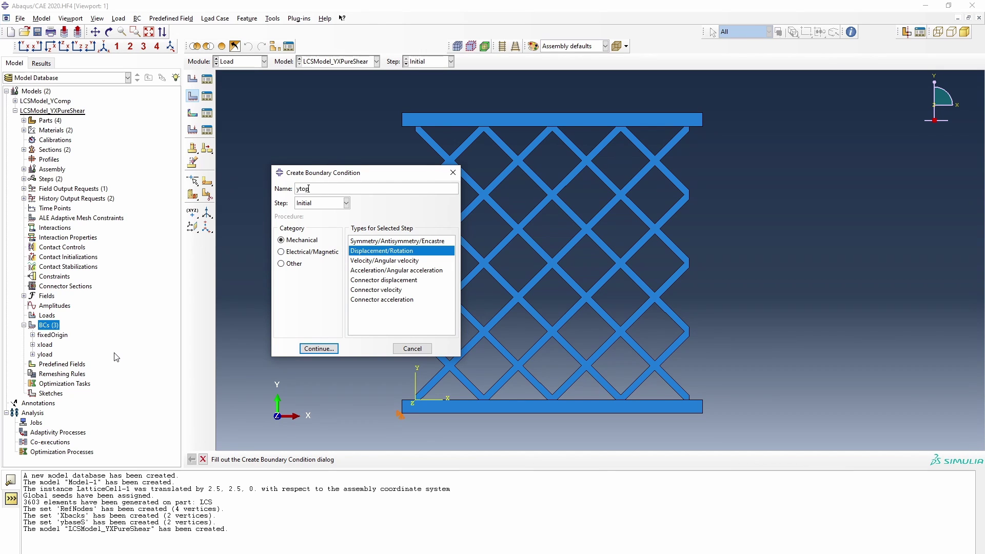
- Add ytopFixed restraining U2 on the top-left corner vertex
key("Return")
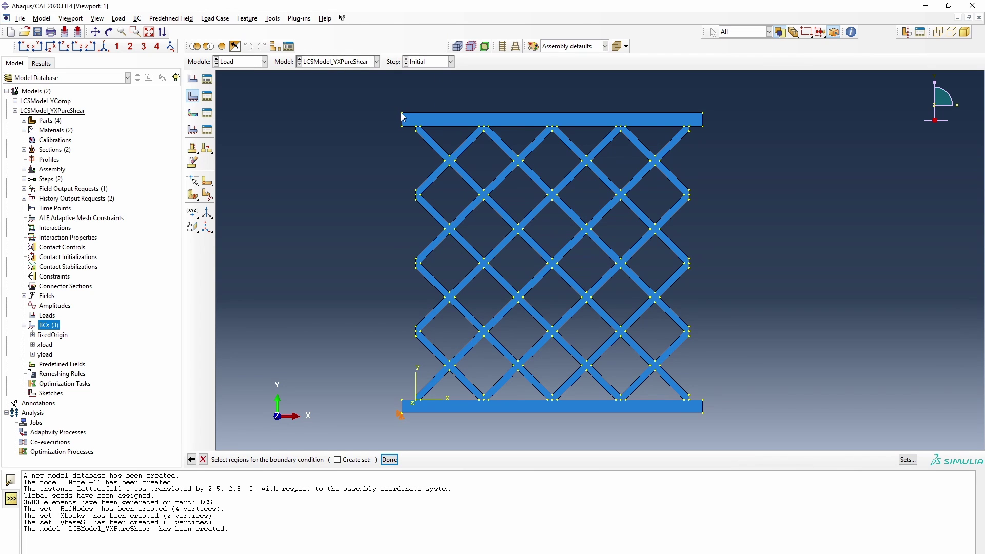
left_click(390, 459)
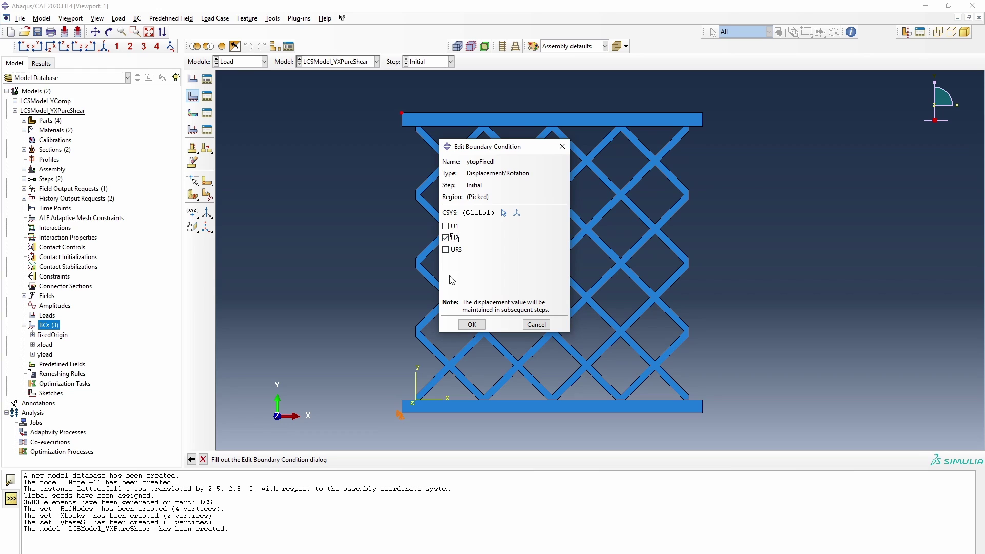
left_click(470, 323)
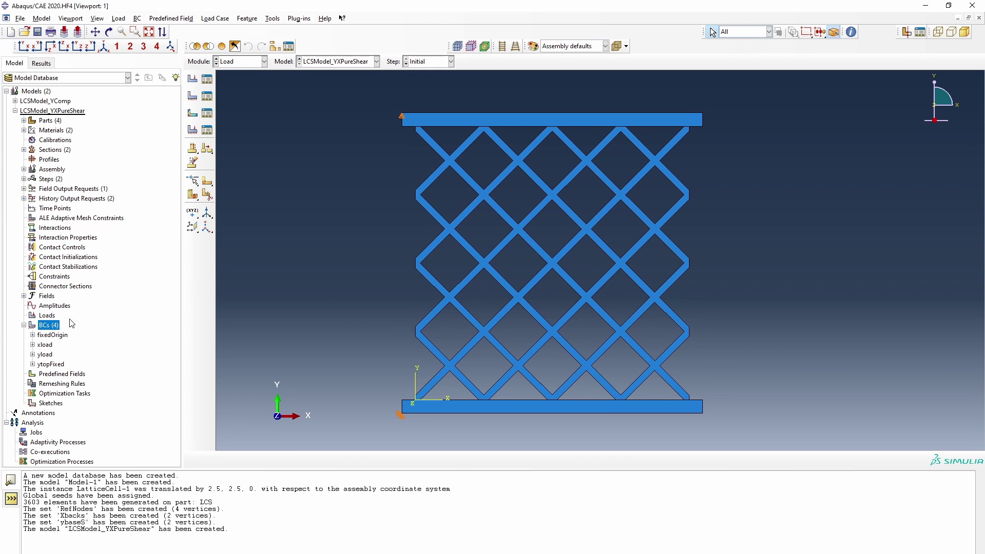
double_click(51, 326)
- Add xfrontFixed in the Initial step restraining U1 at the bottom-right corner vertex
type("xfrontFixed")
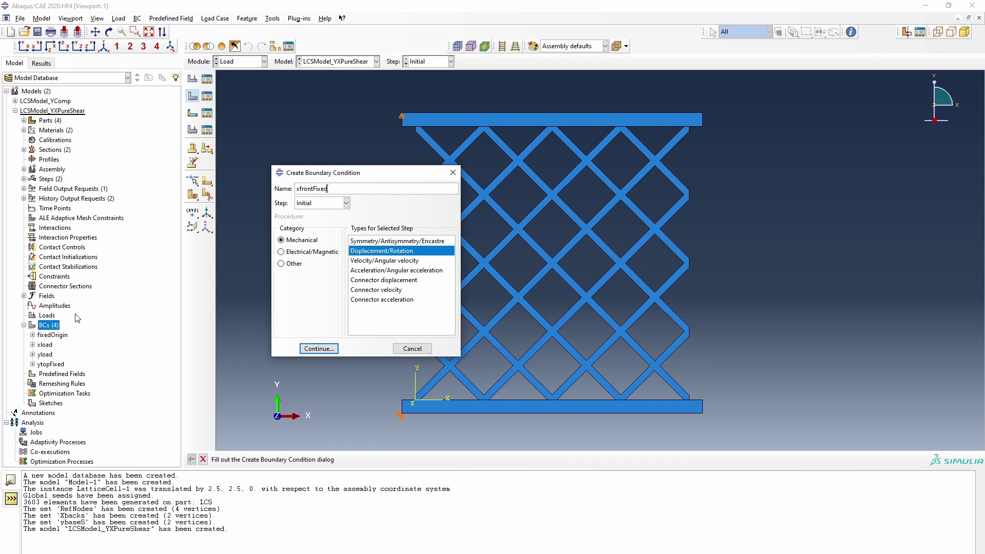
key("Return")
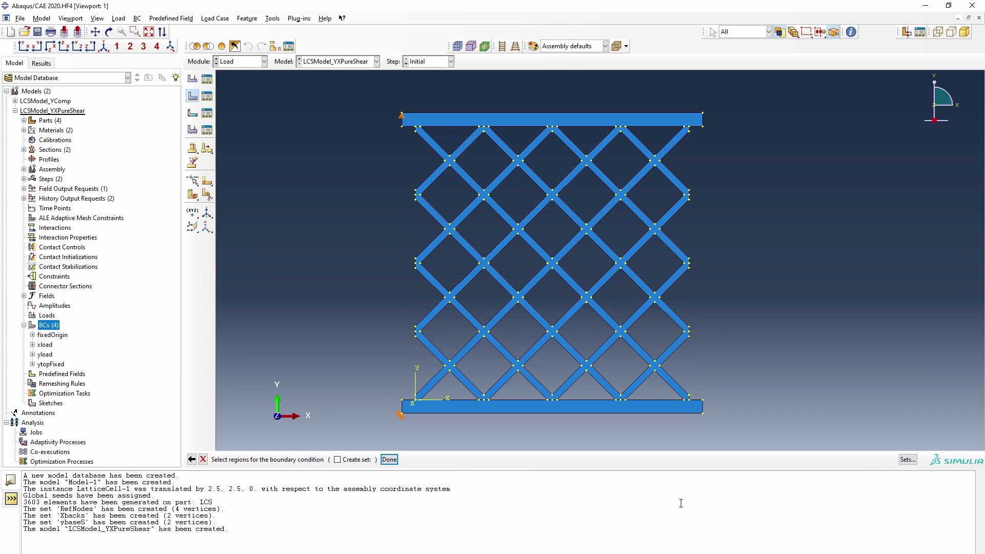
left_click(389, 460)
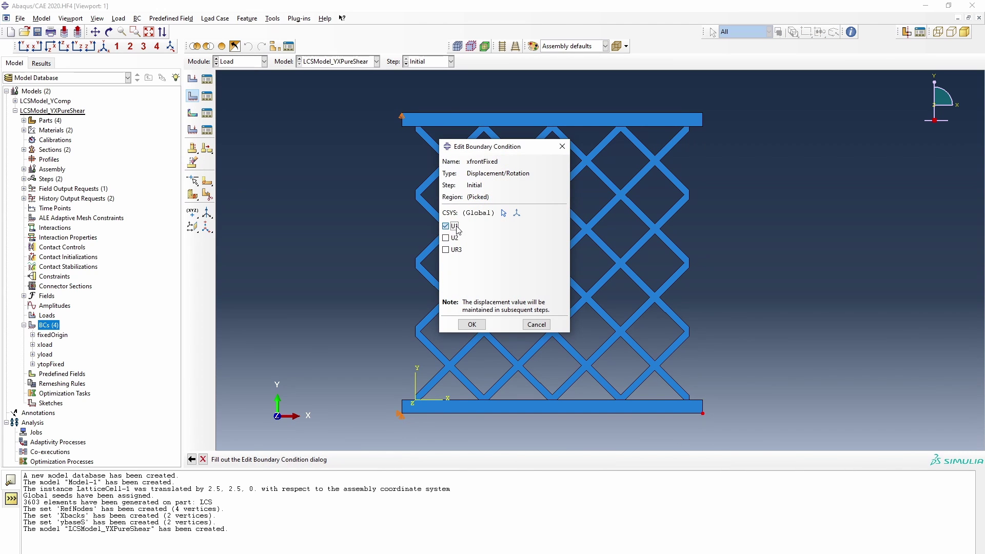
left_click(472, 324)
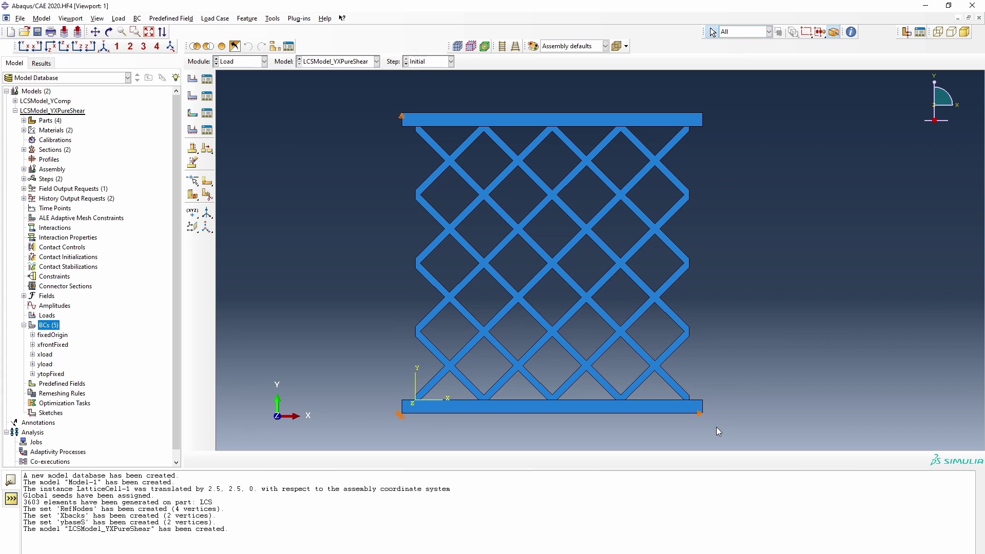
- Create job LCSModel_YComp for the LCSModel_YComp model
double_click(36, 441)
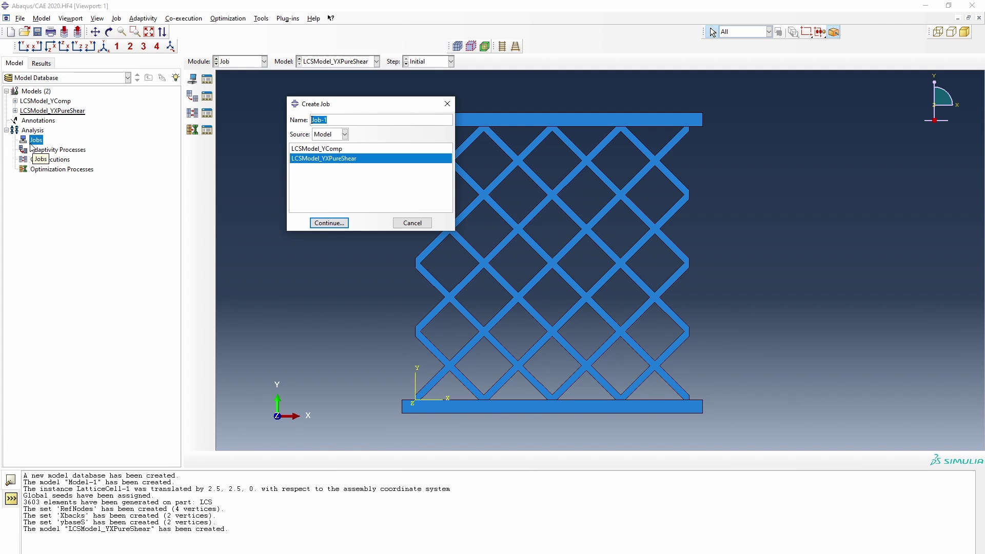
key("BackSpace")
left_click(328, 223)
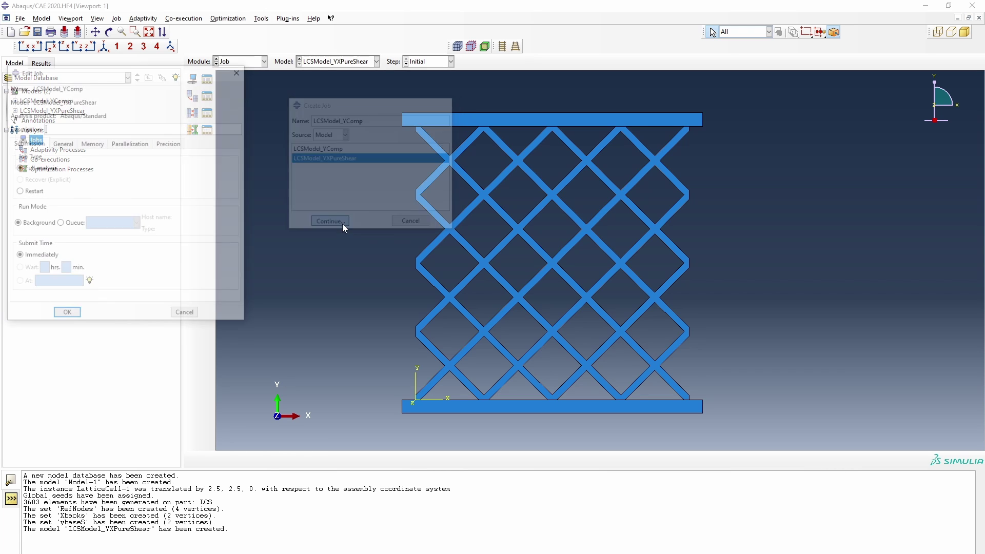
left_click(66, 314)
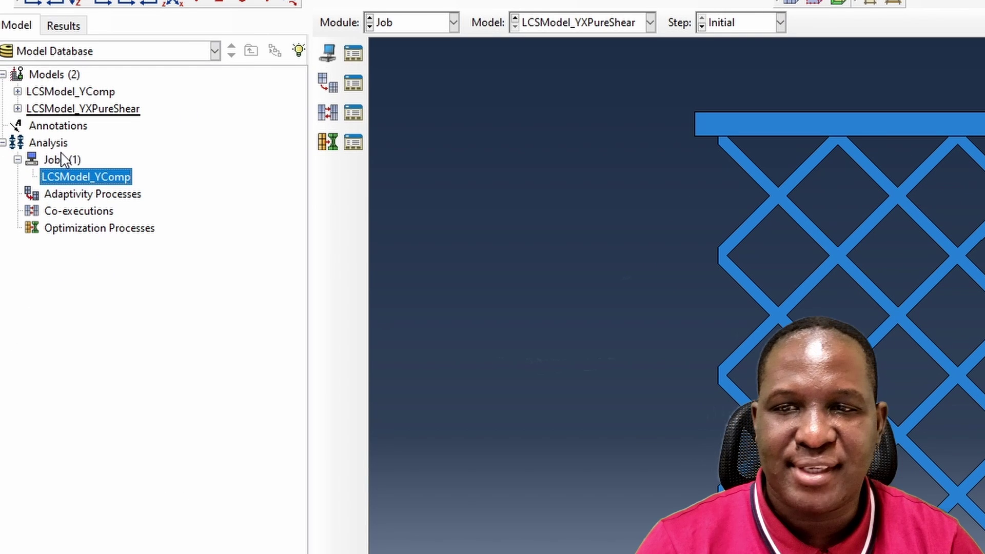
- Create job LCSModel_YXPureShear for the pure-shear model
double_click(66, 160)
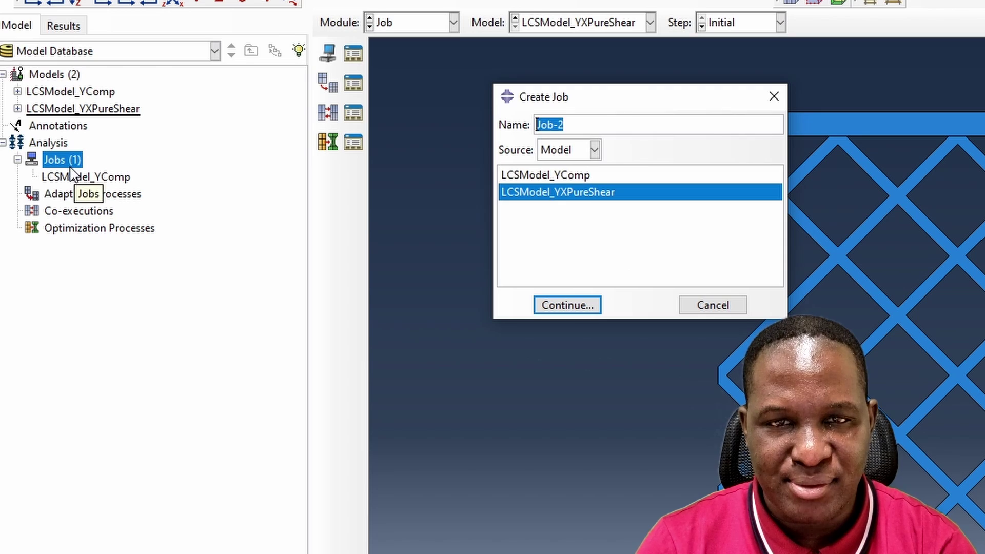
key("ctrl+v")
key("Return")
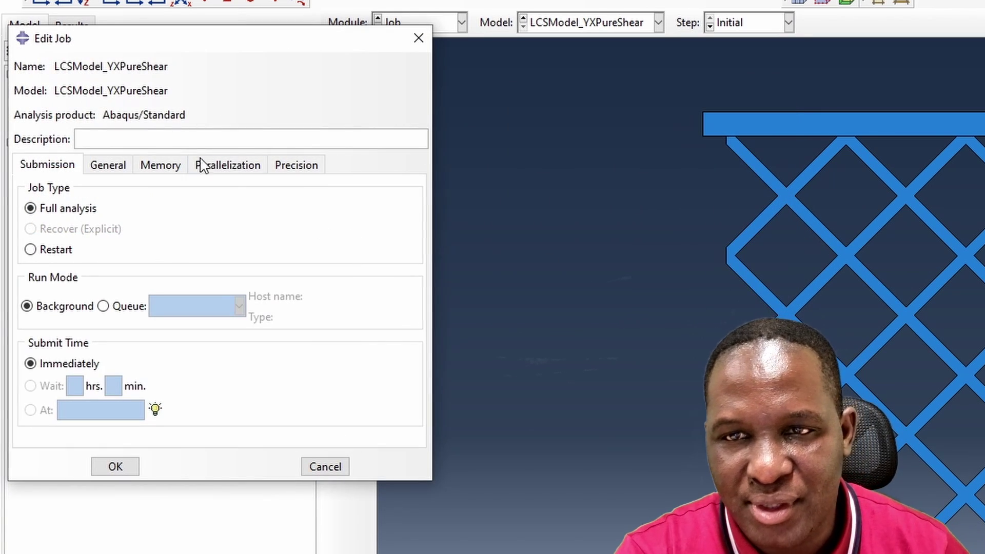
left_click(115, 467)
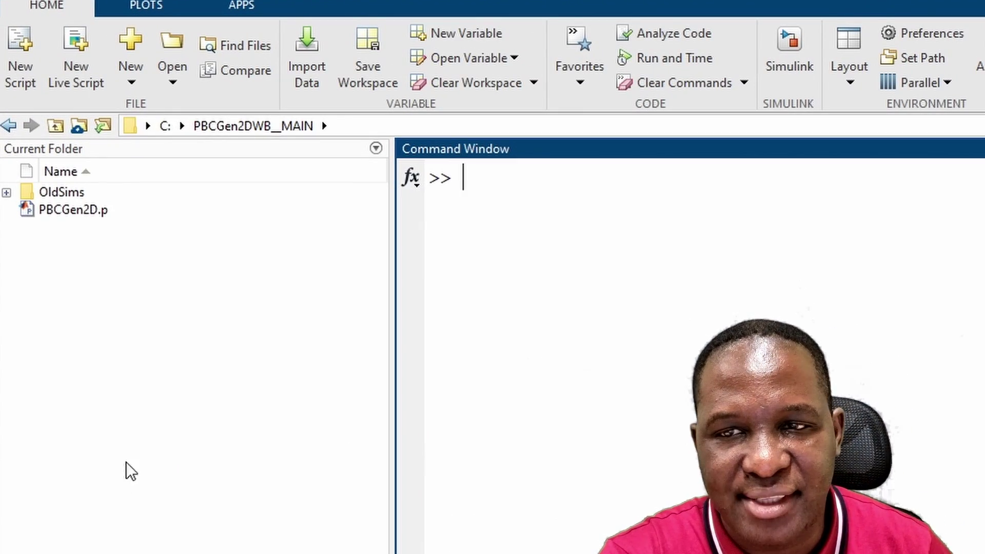
- In MATLAB's Current Folder bar, expose the path C:\PBCGen2DWB_MAIN as editable text
left_click(78, 216)
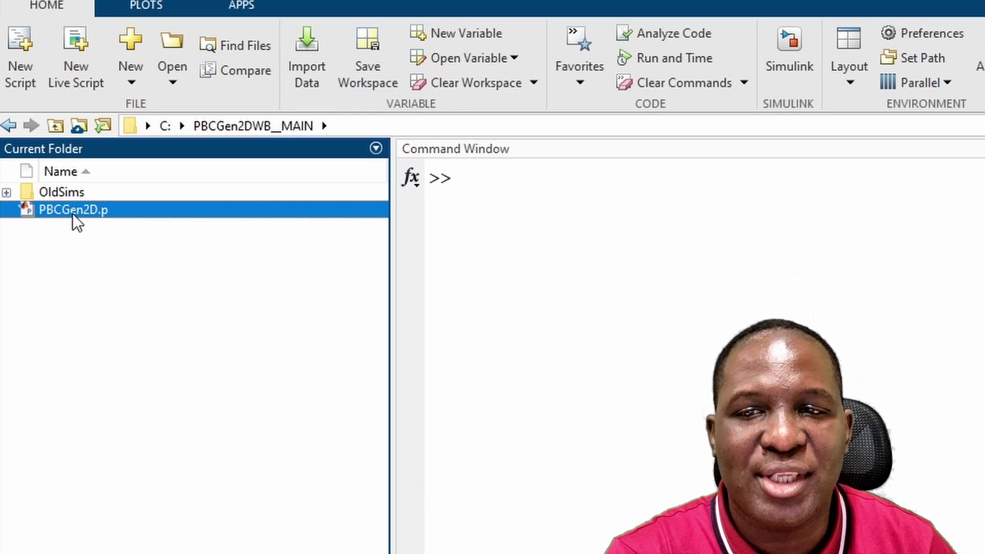
left_click(91, 249)
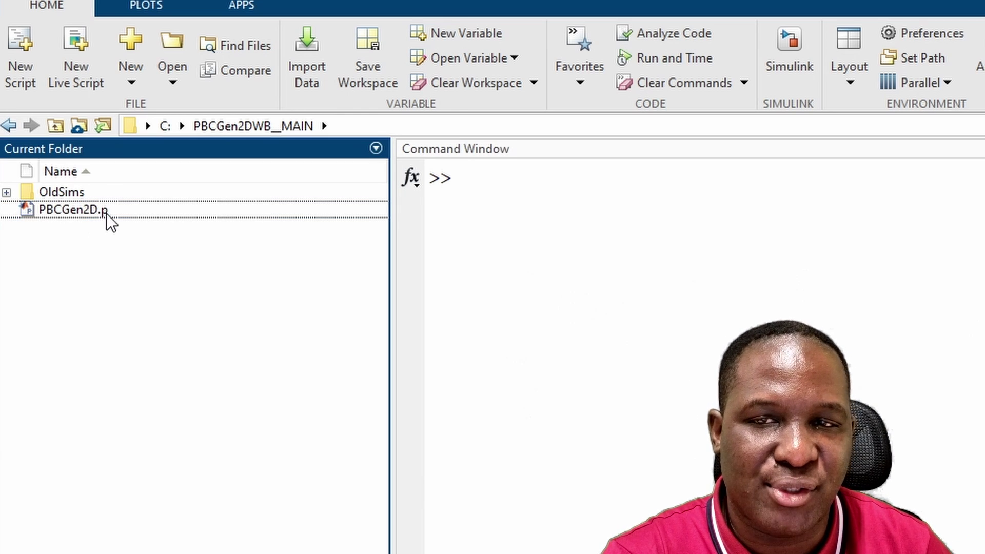
left_click(363, 128)
key("ctrl+c")
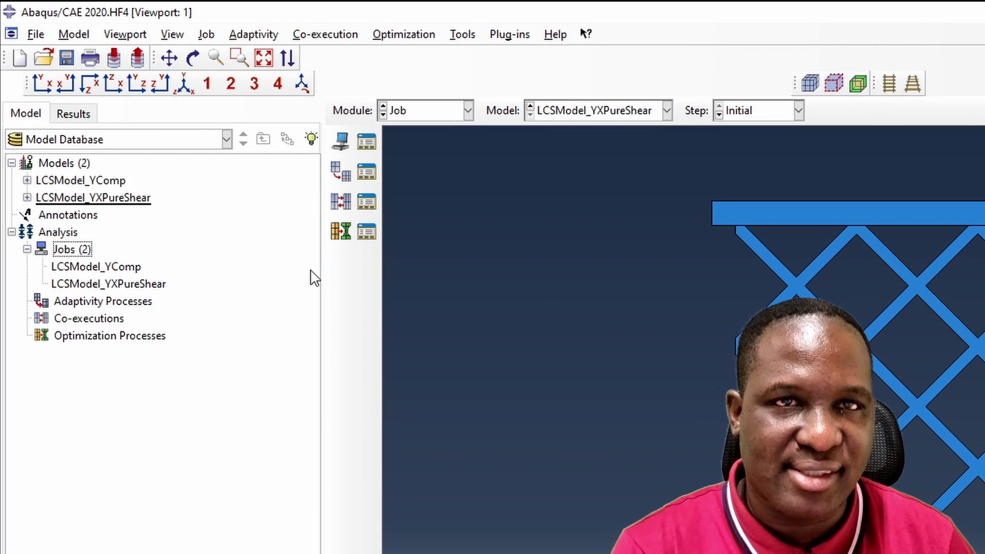
- Set the Abaqus work directory to the copied path C:\PBCGen2DWB_MAIN
left_click(37, 34)
left_click(77, 126)
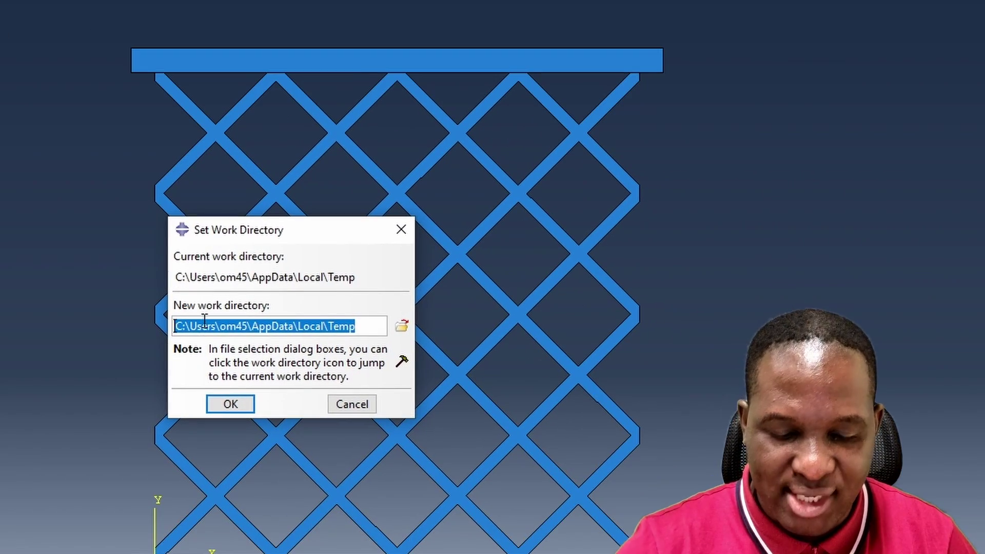
key("ctrl+v")
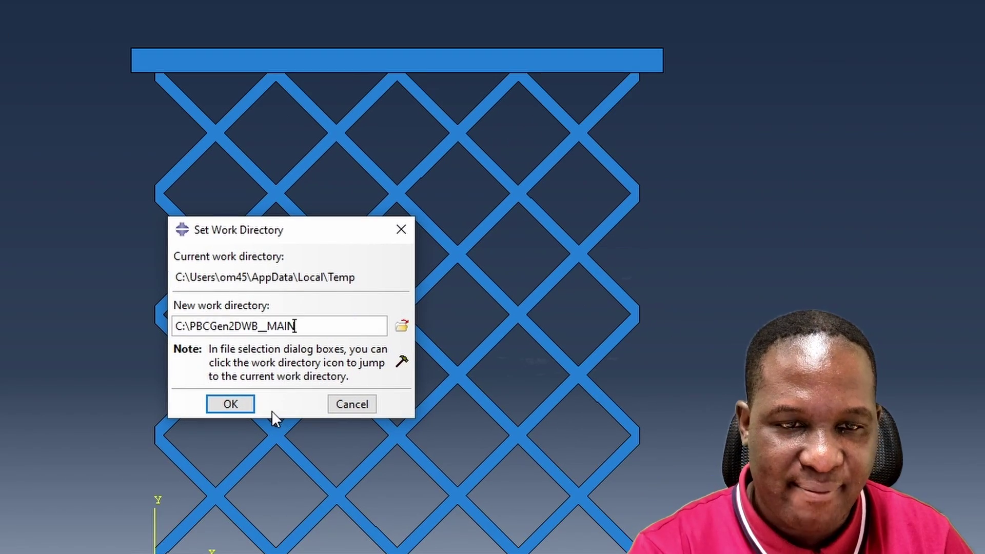
left_click(241, 405)
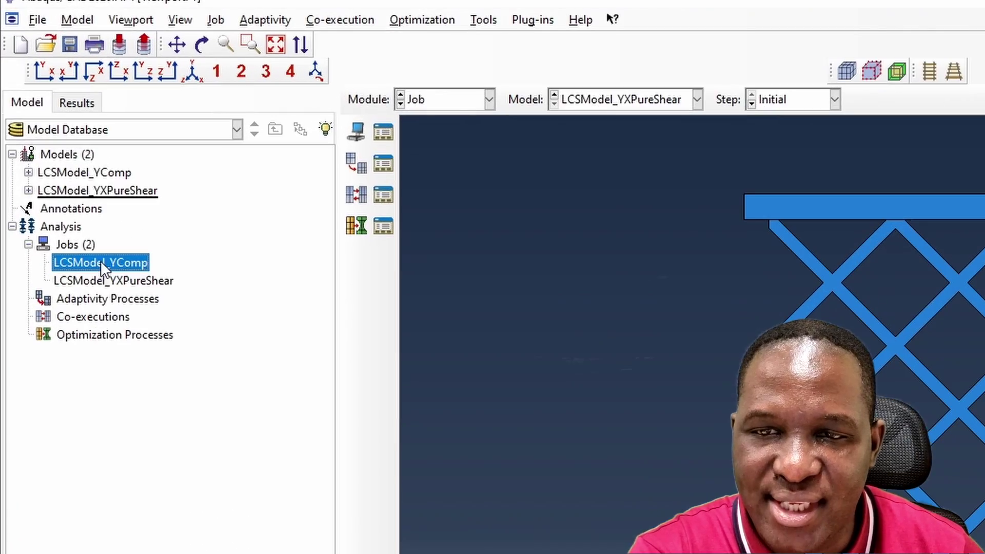
right_click(58, 174)
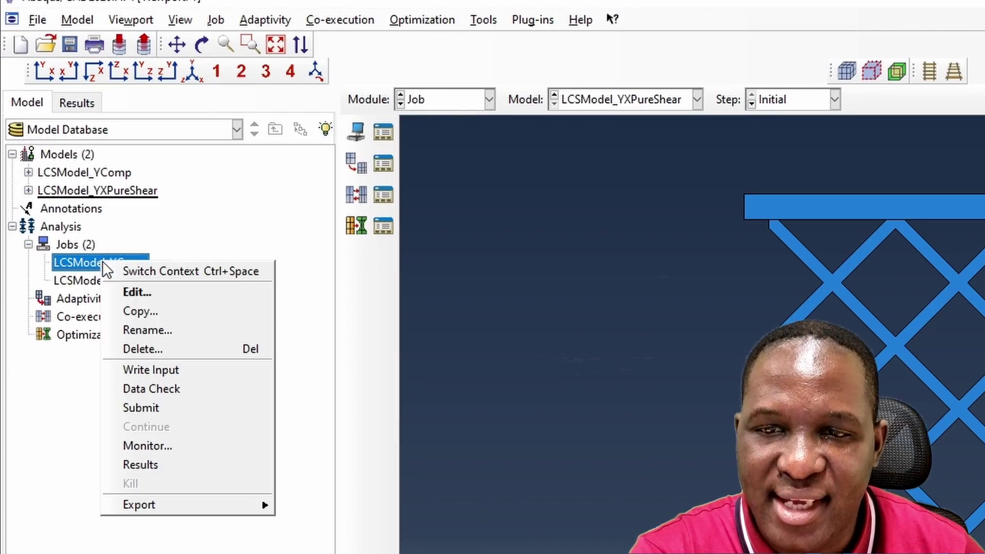
- Write input files LCSModel_YComp.inp and LCSModel_YXPureShear.inp from both jobs
left_click(185, 370)
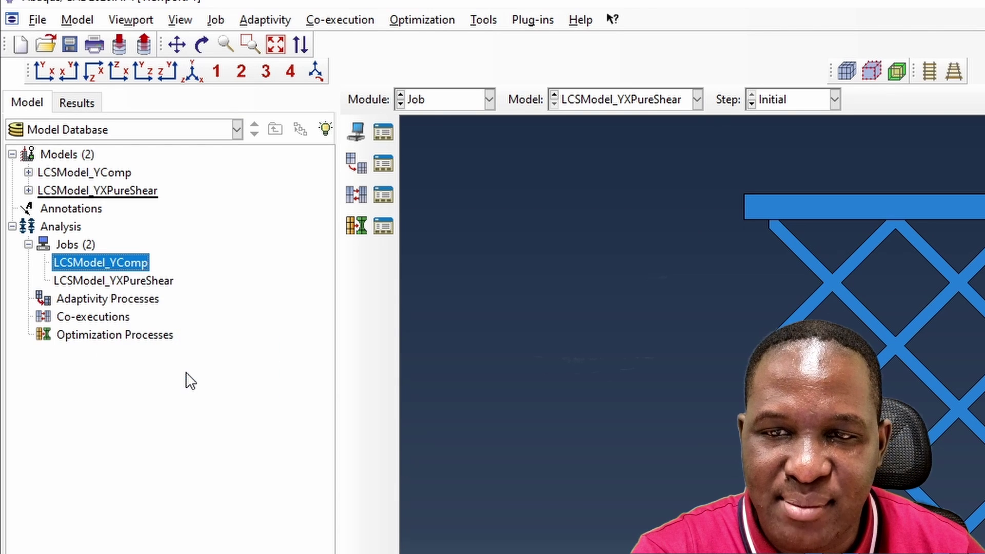
left_click(144, 281)
right_click(143, 278)
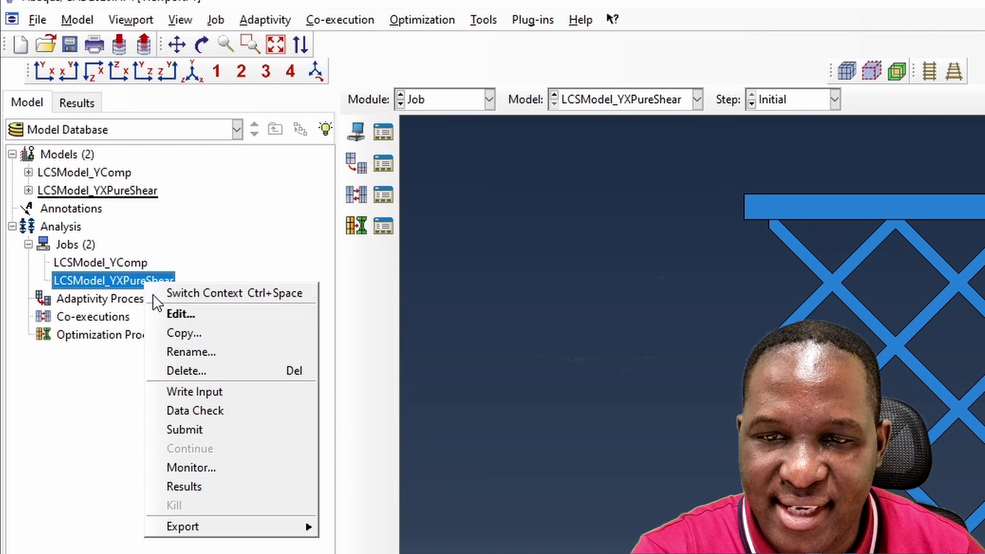
left_click(221, 391)
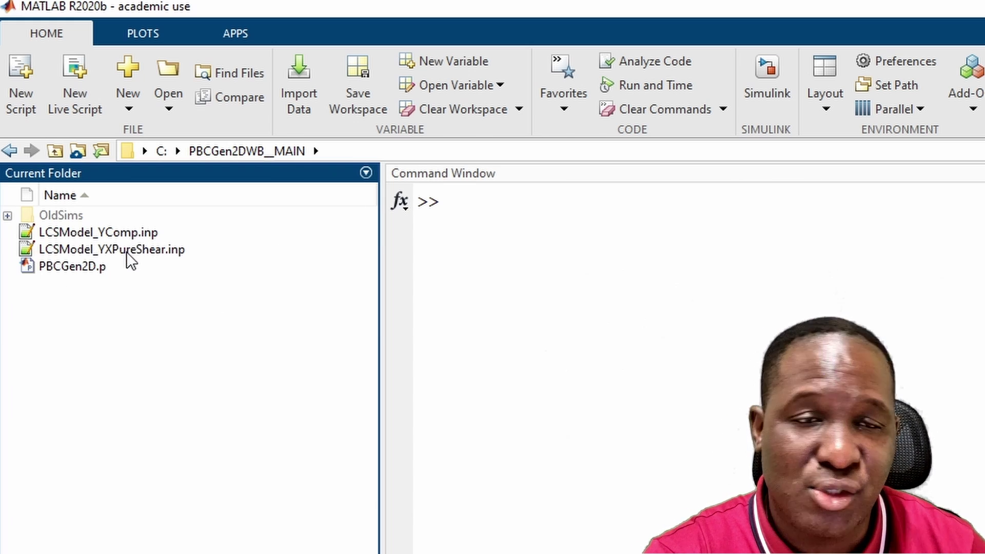
- Run PBCGen2D on the LCSModel_YComp input file to write its equation constraints
left_click(503, 273)
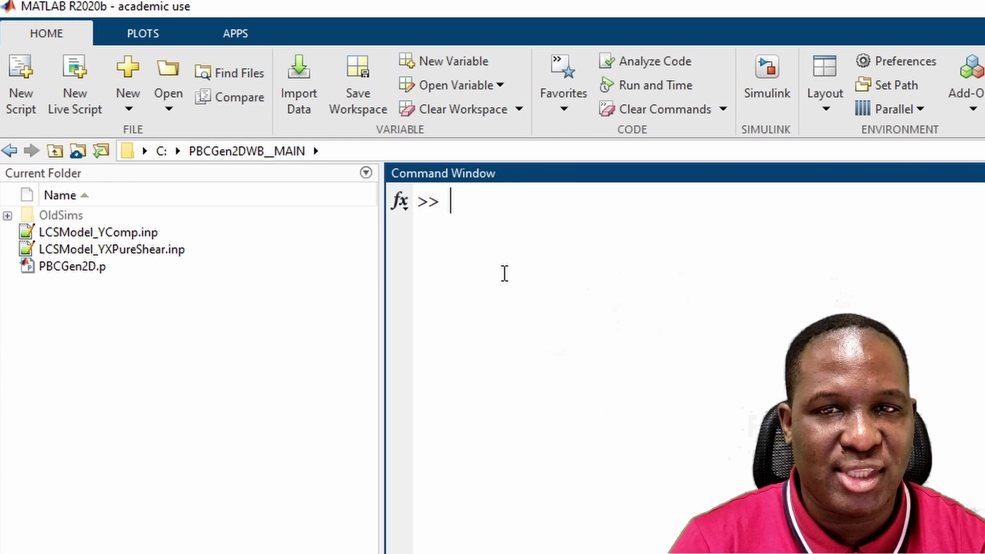
type("PBC")
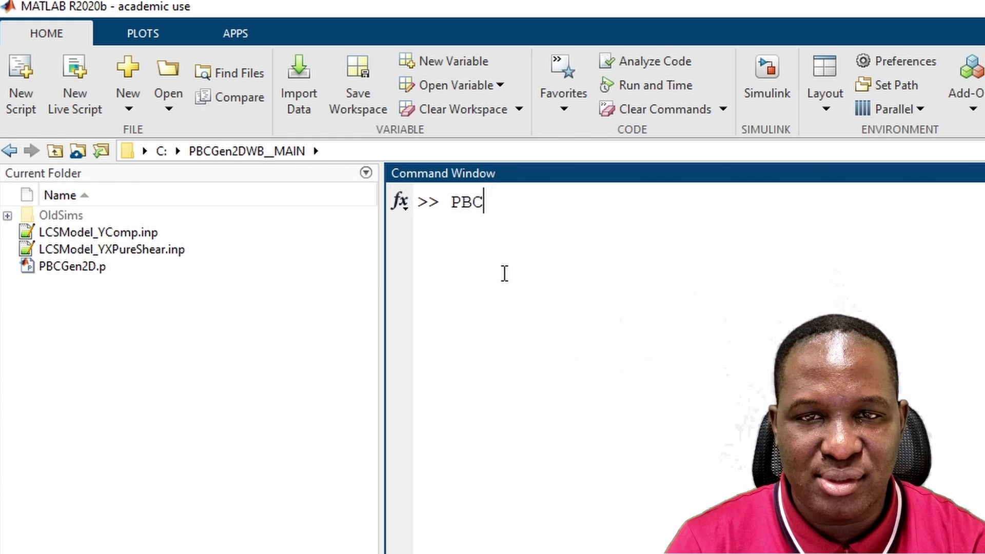
type("Gen2D")
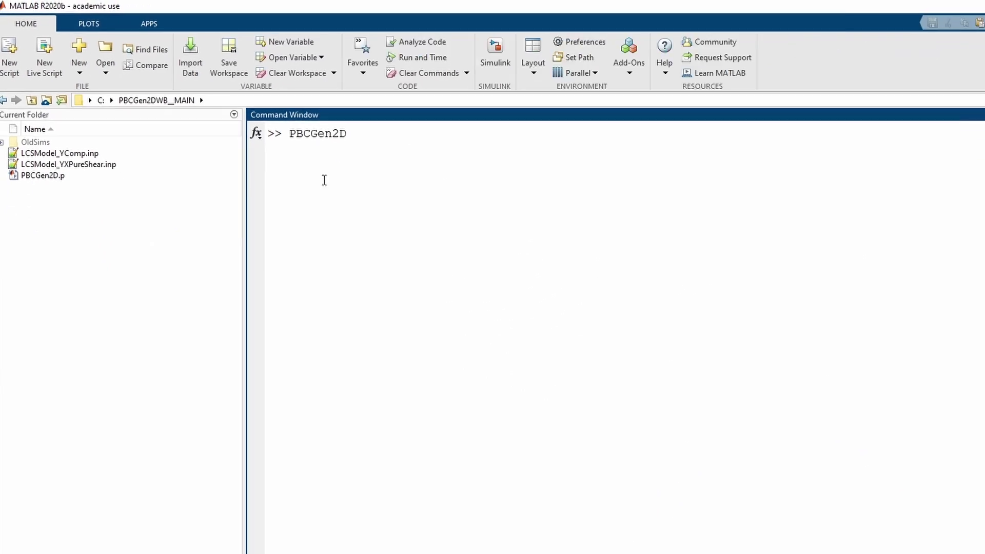
key("Return")
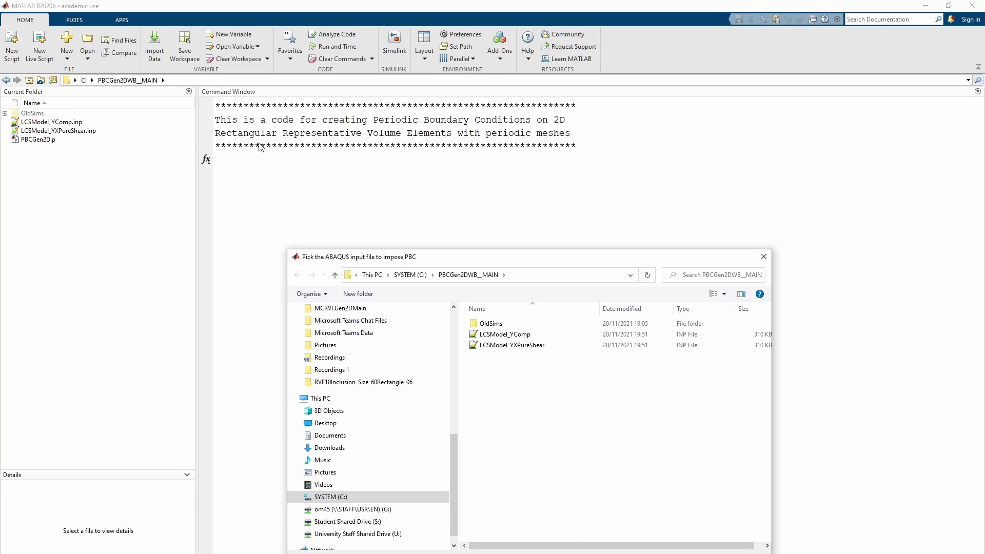
left_click_drag(435, 150, 400, 13)
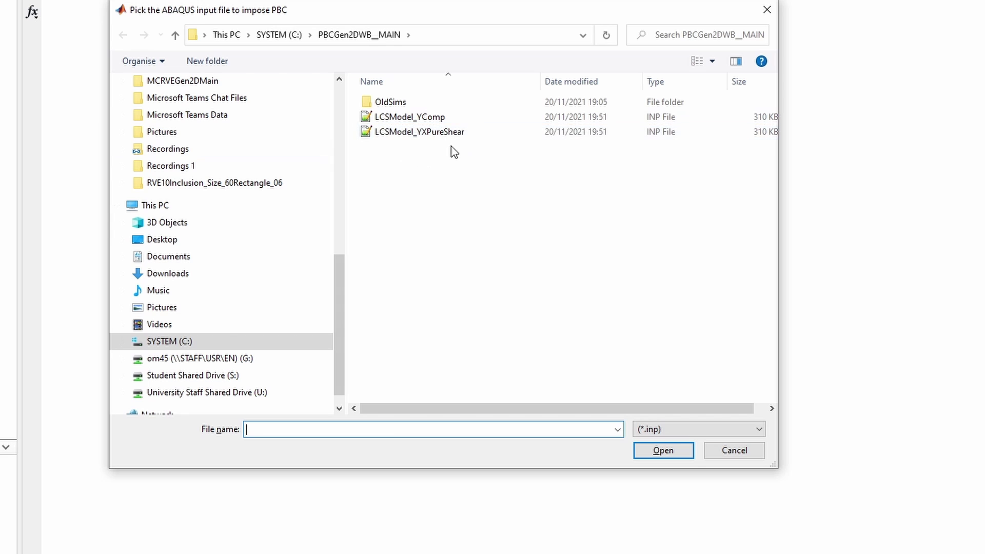
left_click(439, 117)
left_click(681, 454)
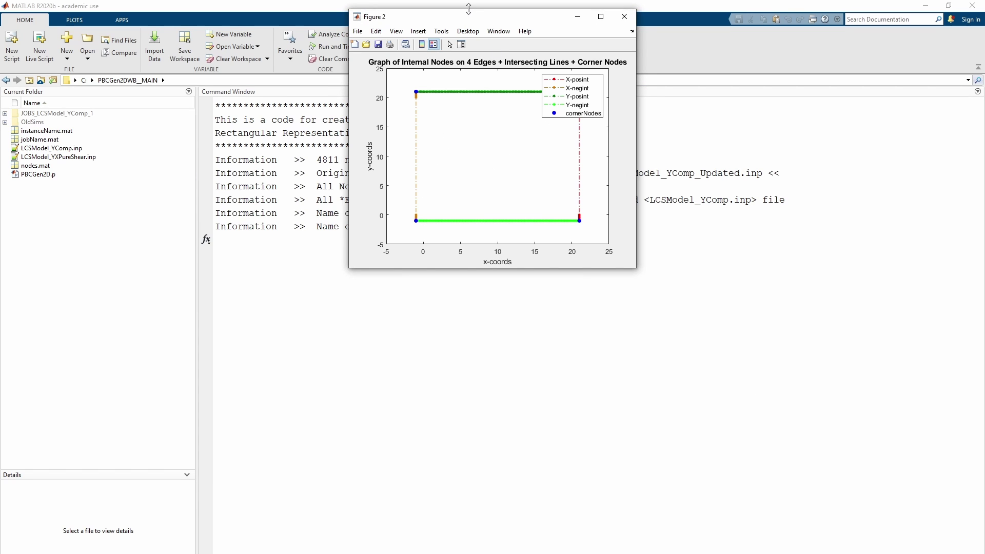
- Rearrange and close both node-set graphs, moving Figure 2's legend to the centre first
left_click_drag(471, 21, 211, 91)
left_click_drag(465, 20, 599, 114)
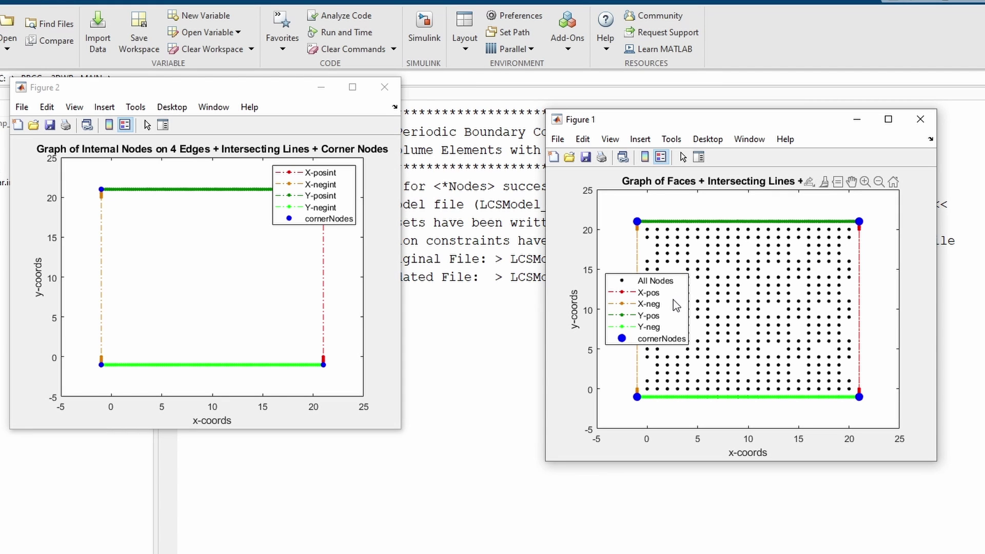
left_click(920, 119)
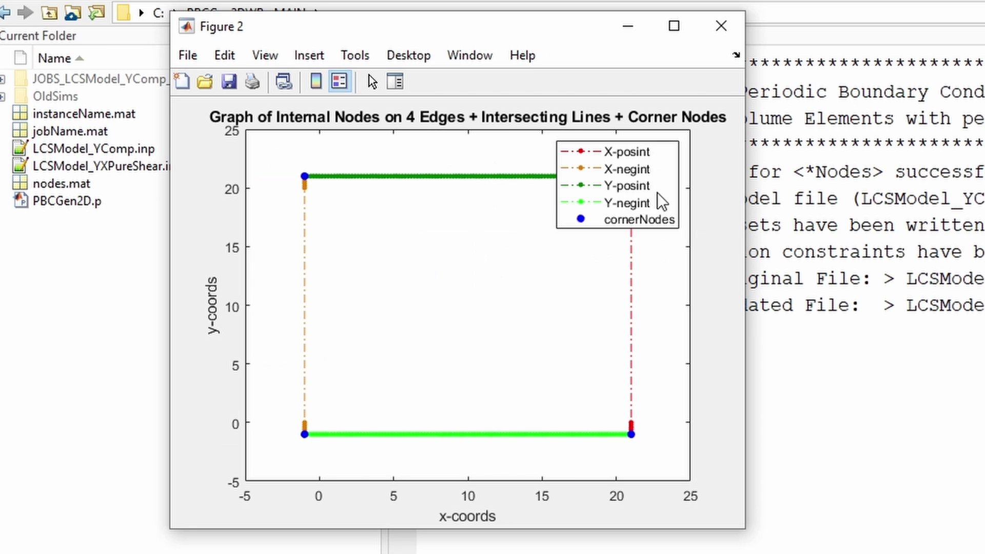
left_click_drag(538, 193, 462, 246)
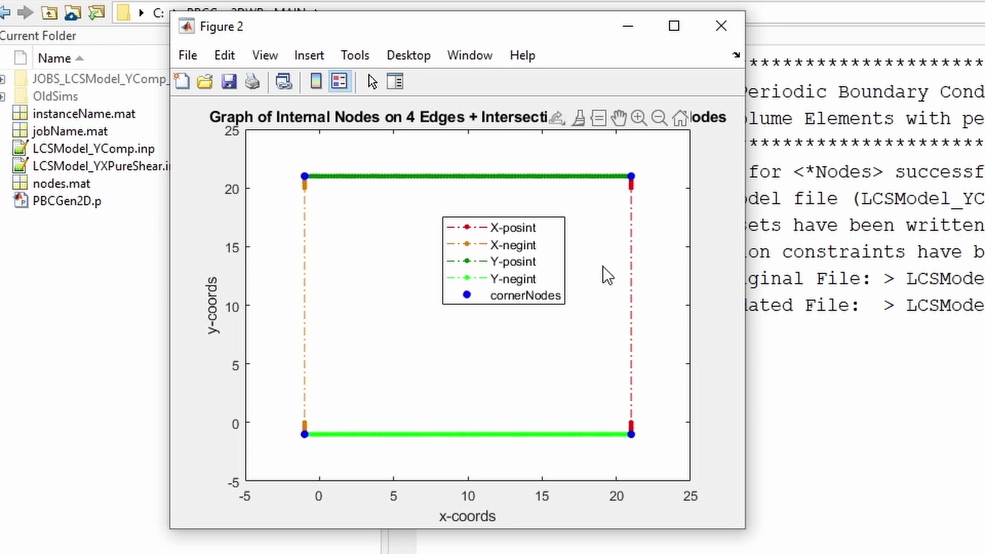
left_click(721, 25)
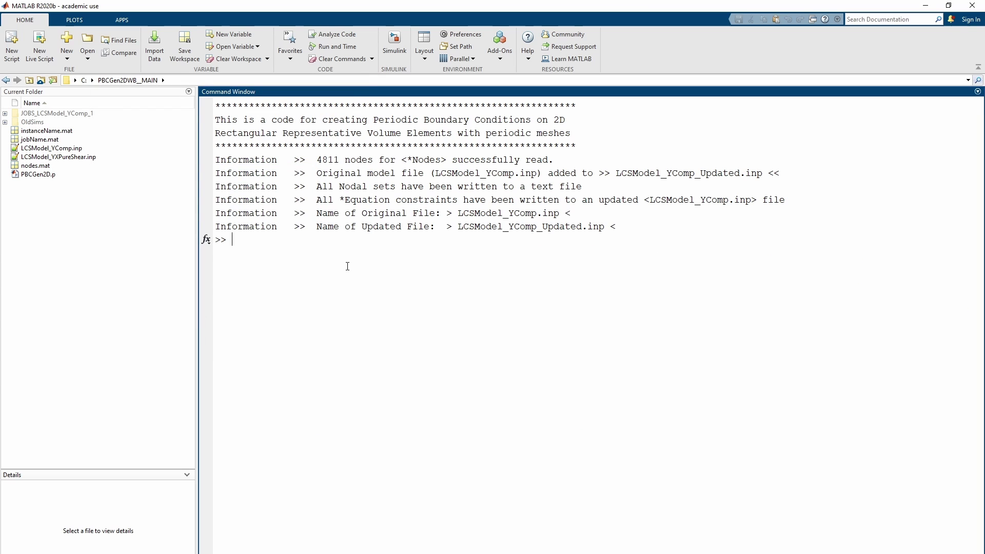
- Clear the Command Window, run PBCGen2D on LCSModel_YXPureShear.inp, then clear it again
key("Return")
type("PB")
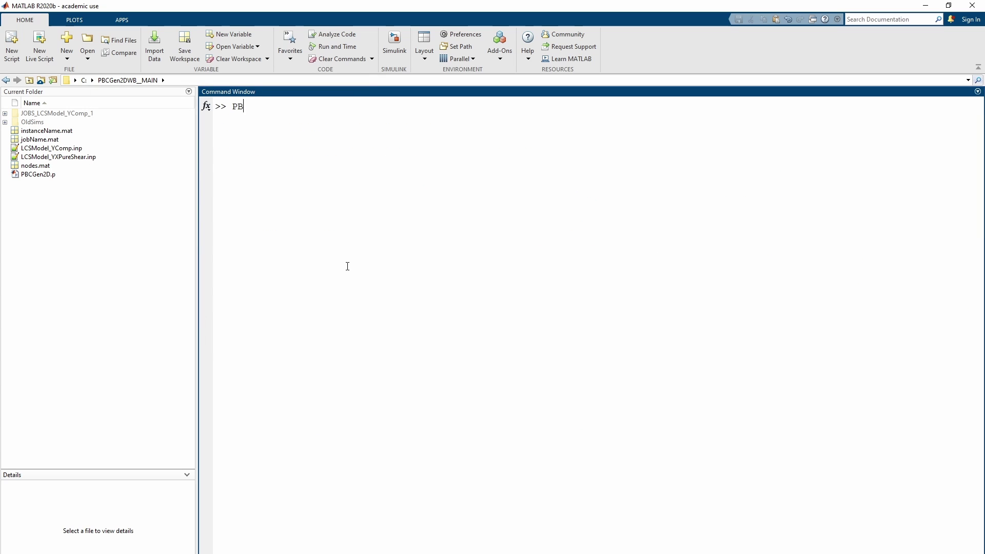
type("CGen2D")
key("Return")
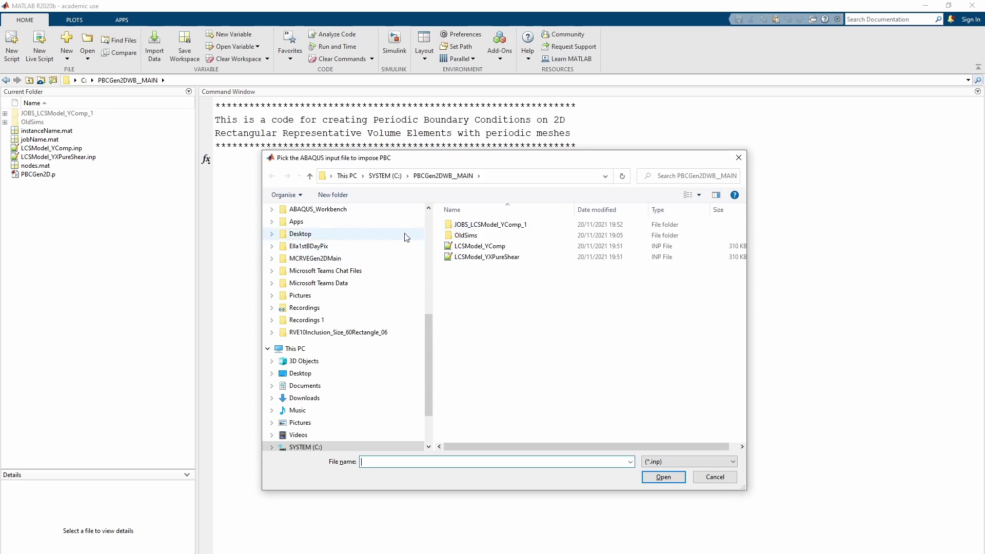
double_click(505, 257)
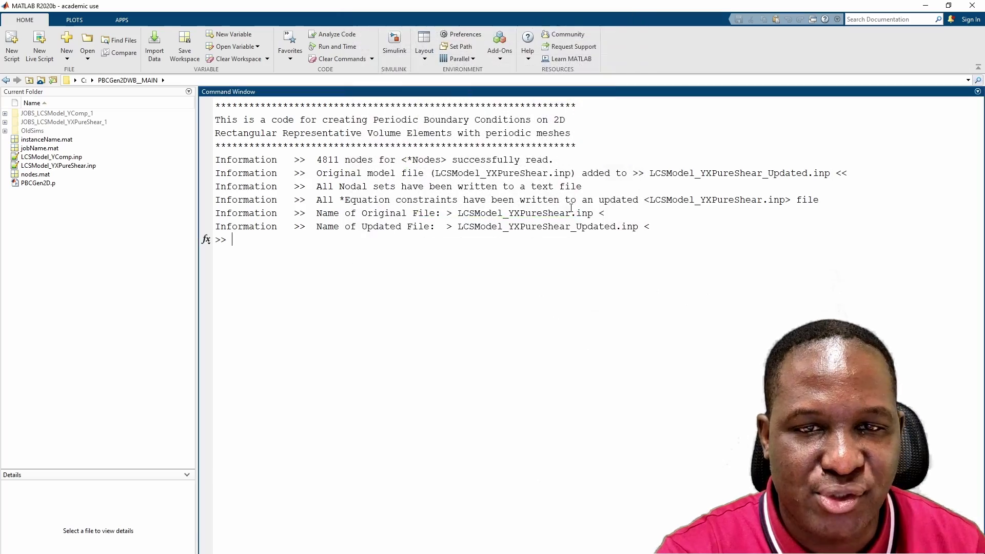
type("clc")
key("Return")
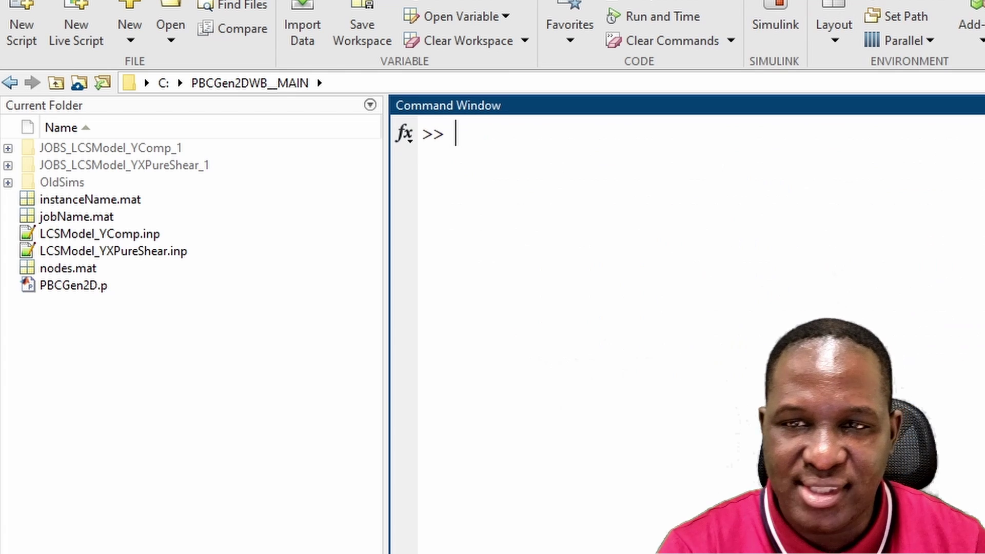
- In JOBS_LCSModel_YComp_1, run '!abaqus job=LCSModel_YComp_Updated -interactive' to completion
double_click(141, 148)
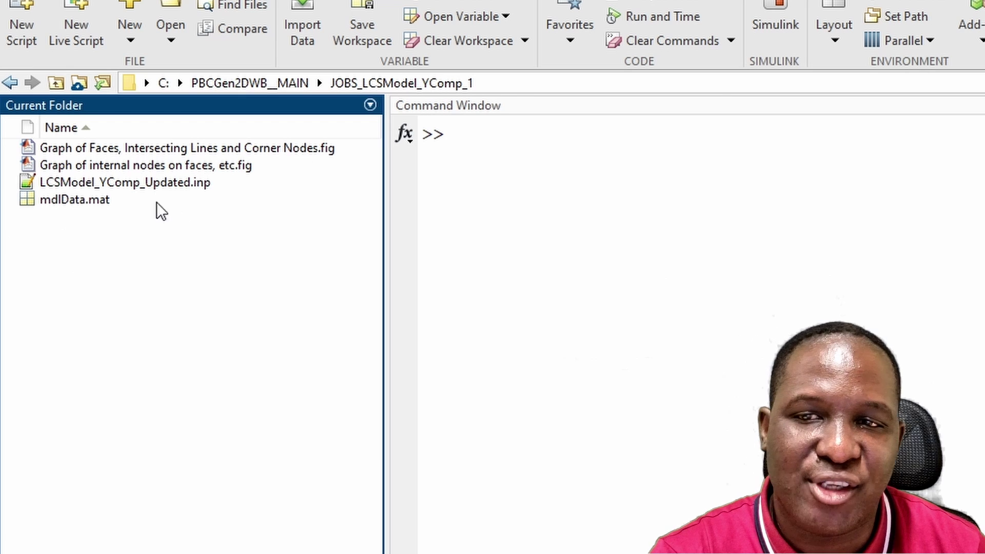
left_click(575, 202)
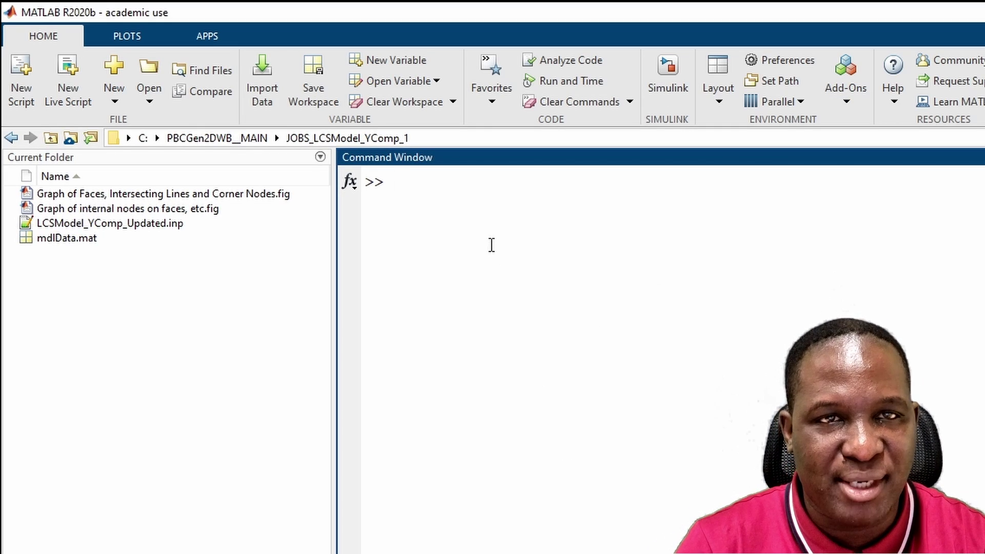
type("!abaqus job=LCSModel_YComp_Updated -interactive")
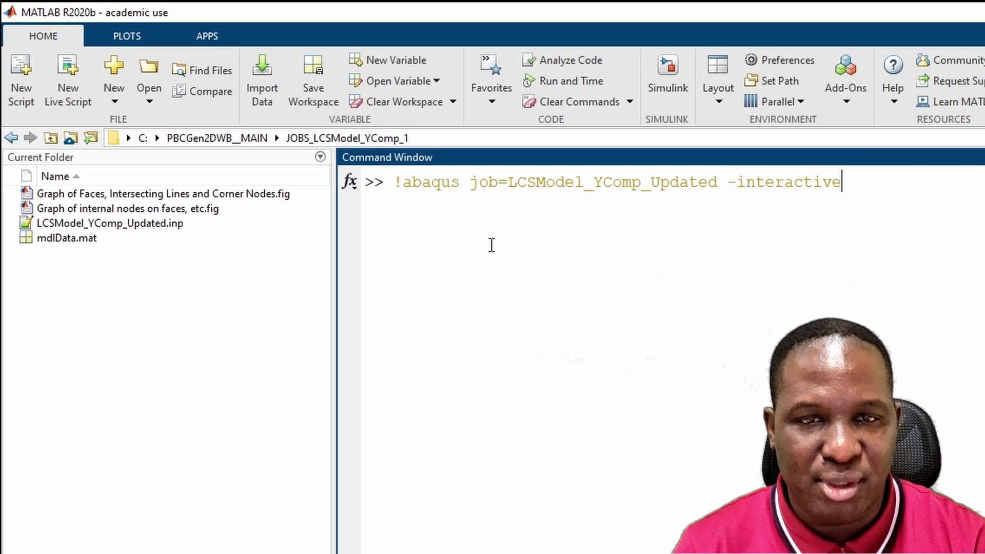
key("Return")
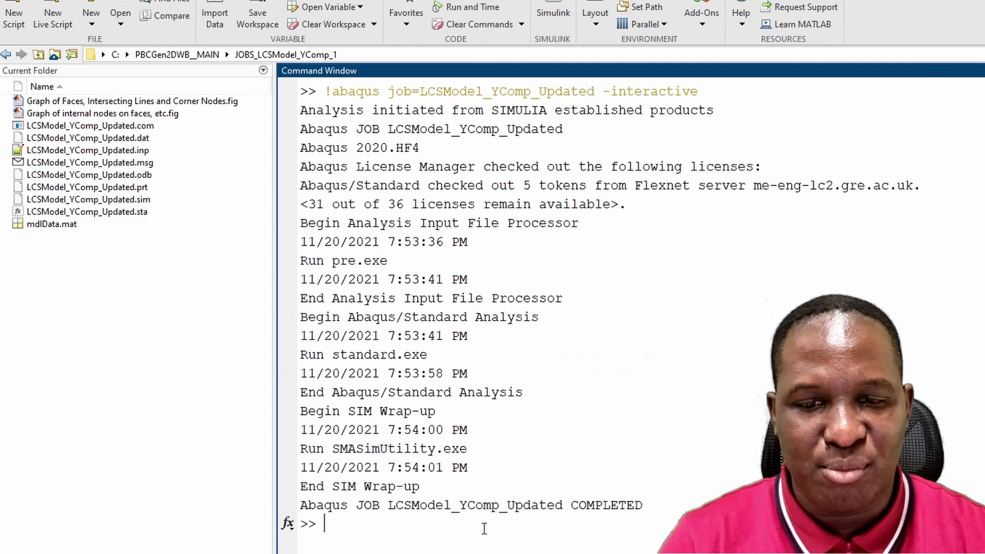
type("e")
key("Return")
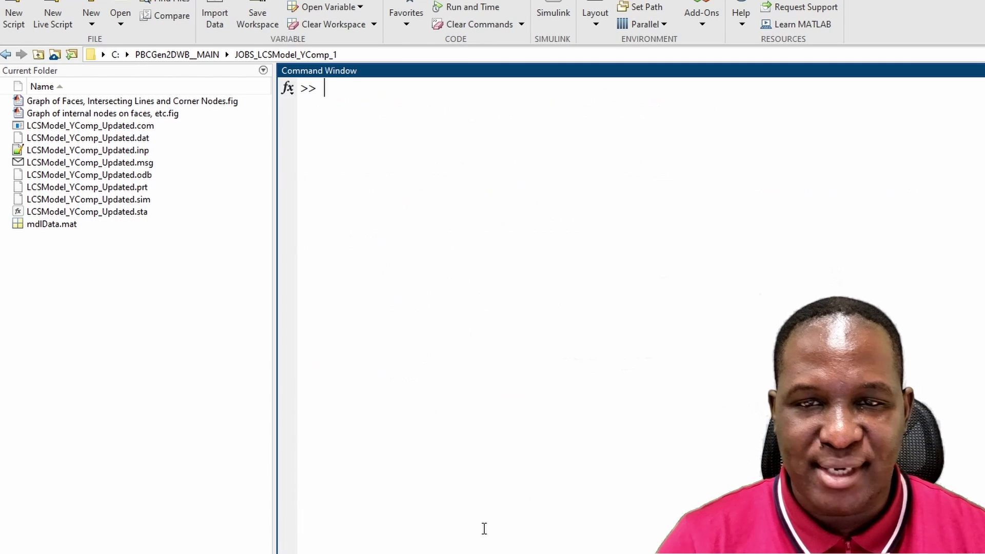
- In JOBS_LCSModel_YXPureShear_1, run the Abaqus job LCSModel_YXPureShear_Updated interactively
left_click(43, 53)
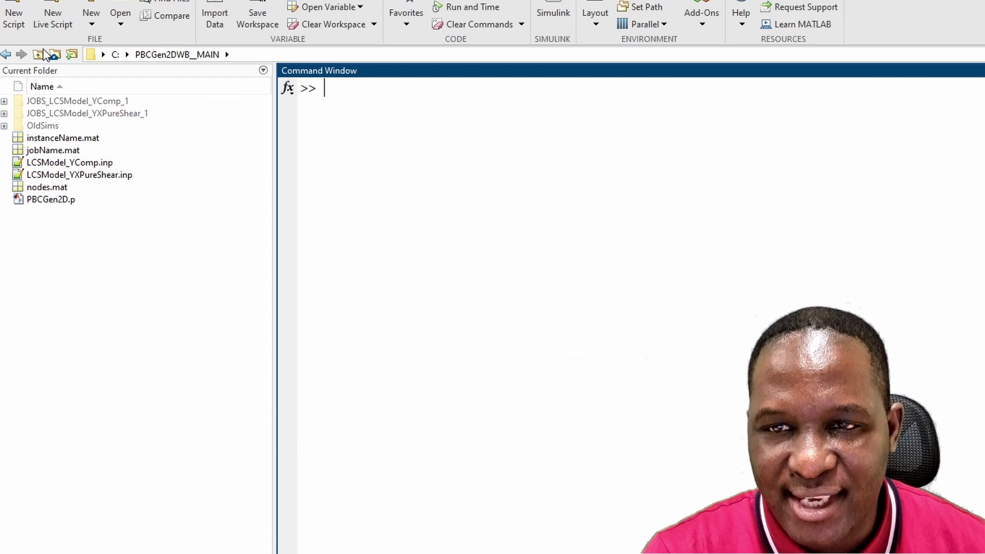
double_click(77, 113)
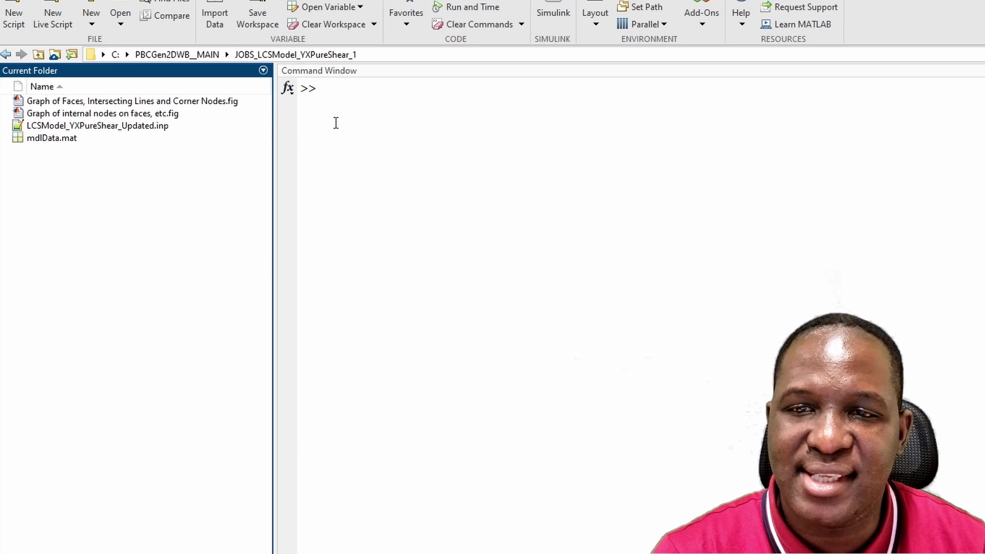
left_click(373, 112)
type("!abaqus job=LCSModel_YXPureShear_Updated -interactive")
key("Return")
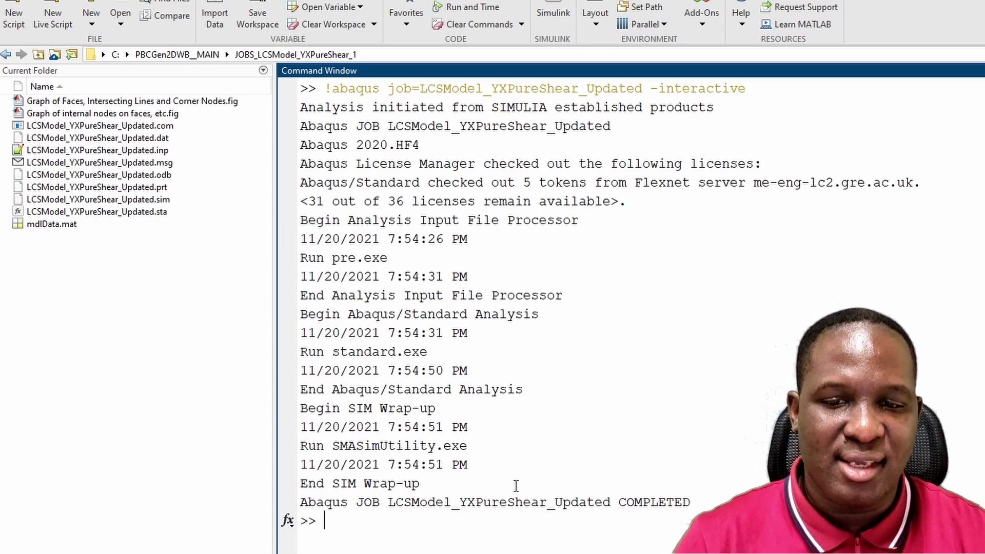
type("c")
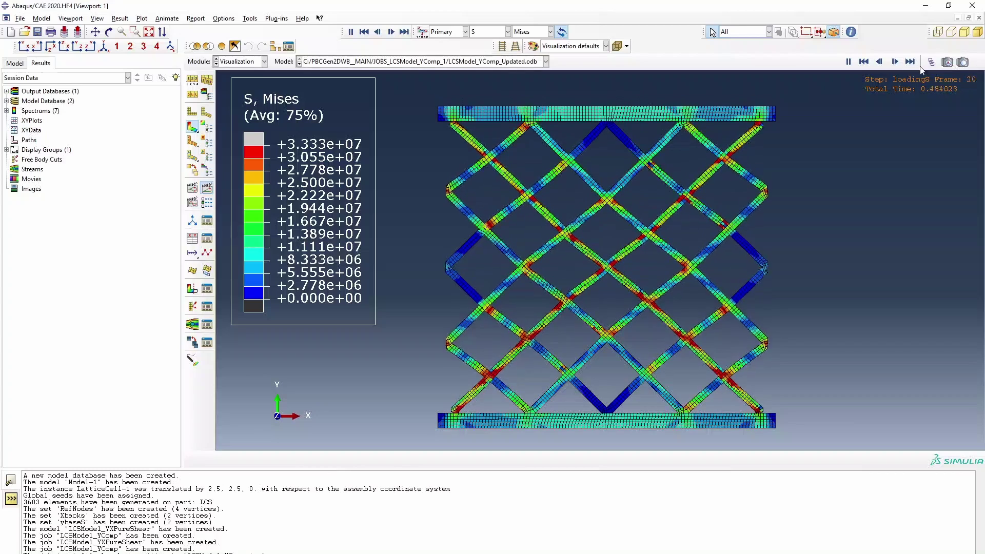
- Stop the YComp stress animation at the last frame, zoom, then restart the time-history animation
left_click(910, 62)
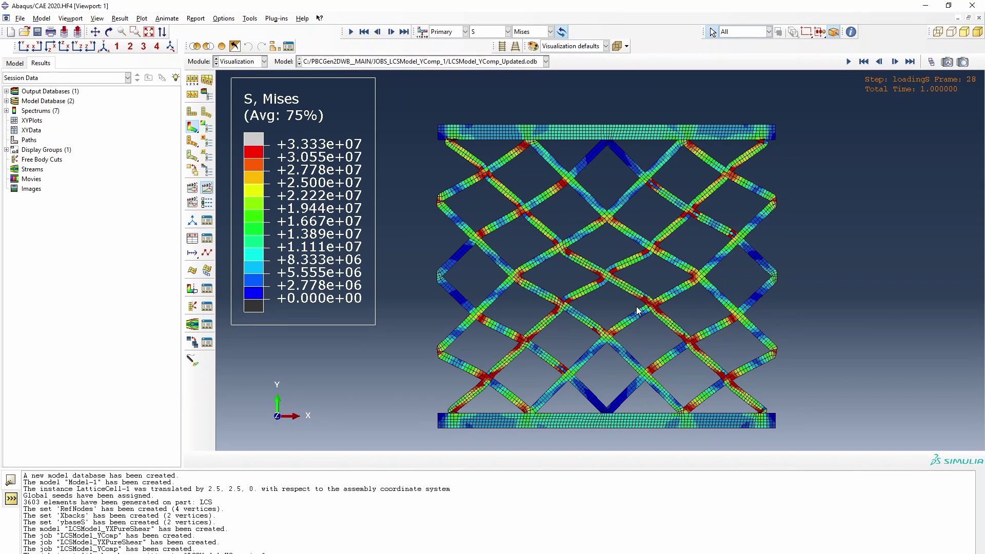
scroll(677, 331, "up", 1)
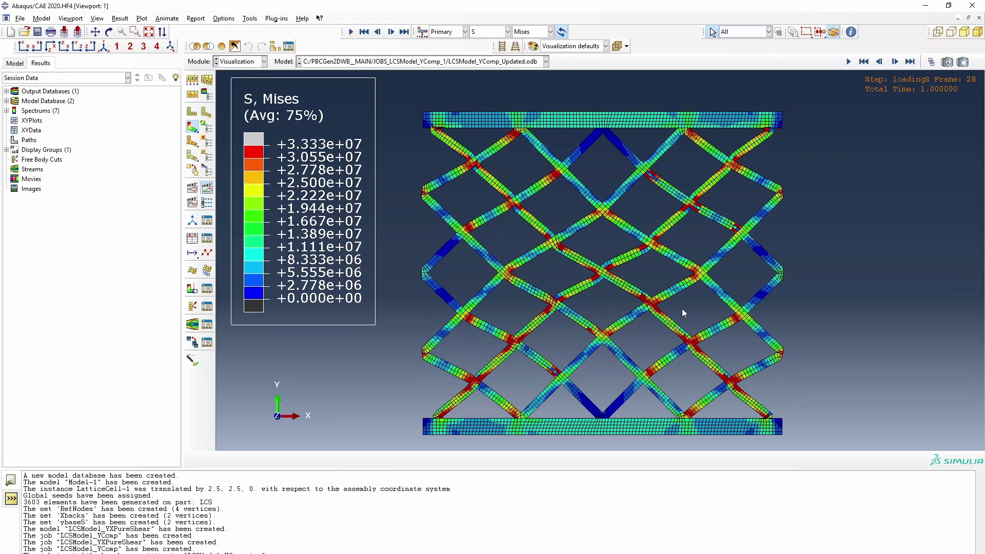
scroll(683, 309, "down", 1)
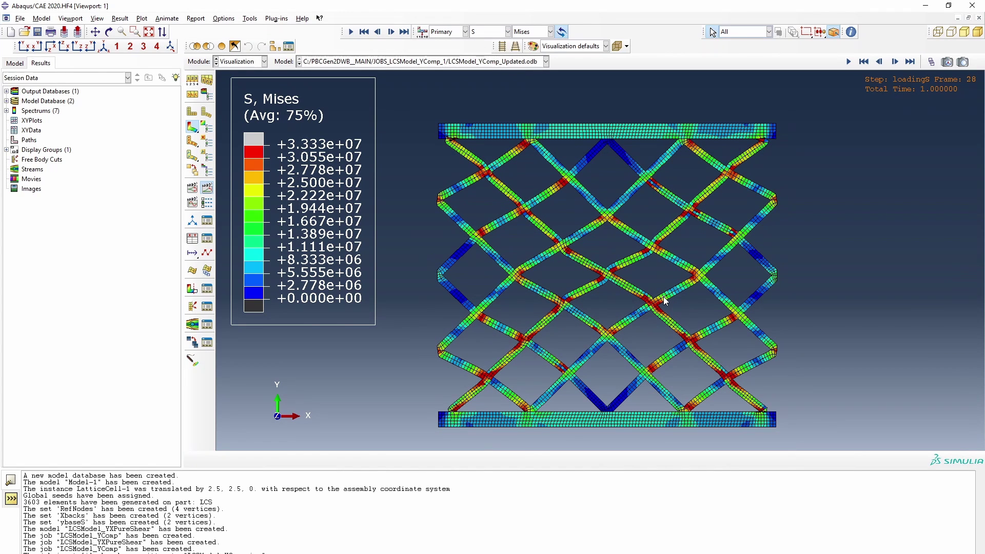
left_click(207, 193)
left_click(207, 190)
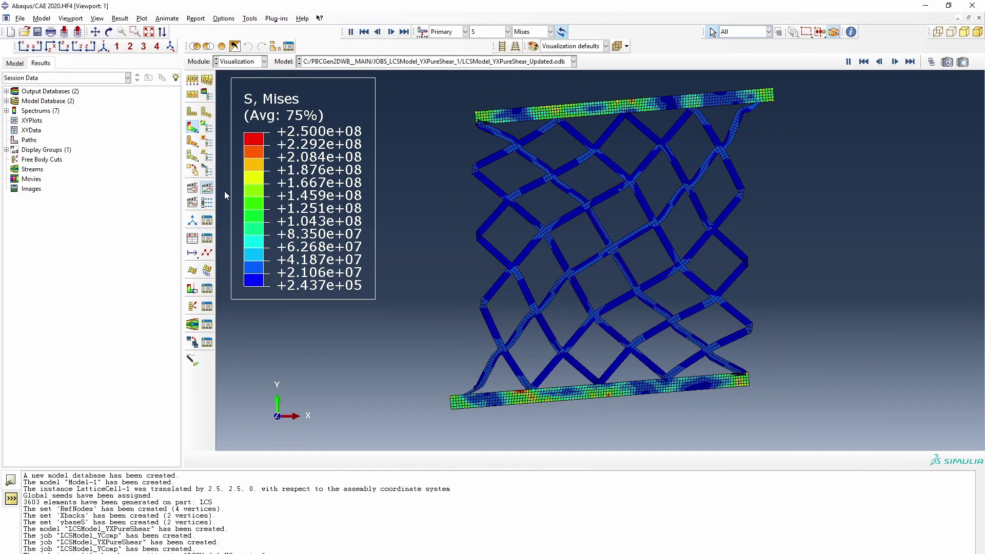
- Replay the shear model's time-history animation and stop on final frame 32
left_click(207, 188)
left_click(208, 190)
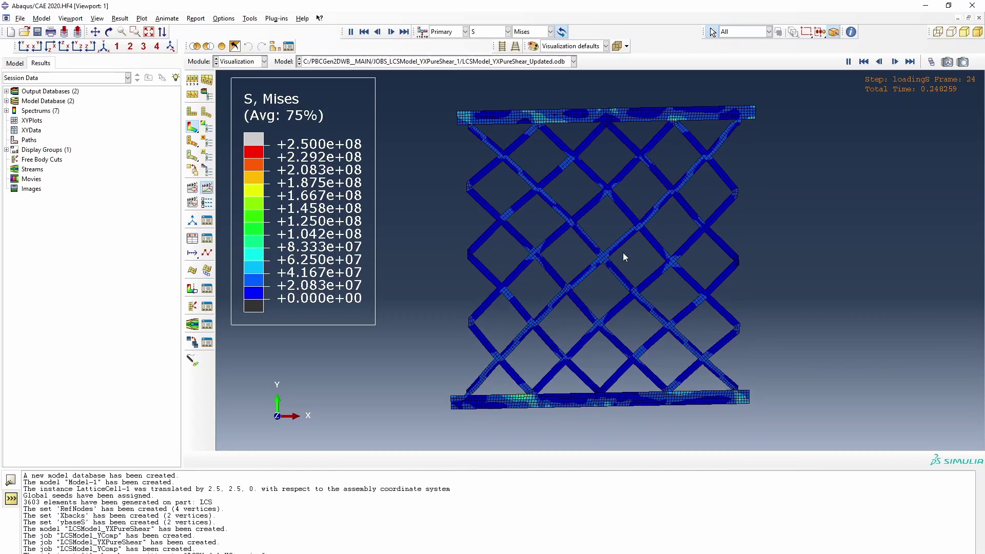
left_click(910, 61)
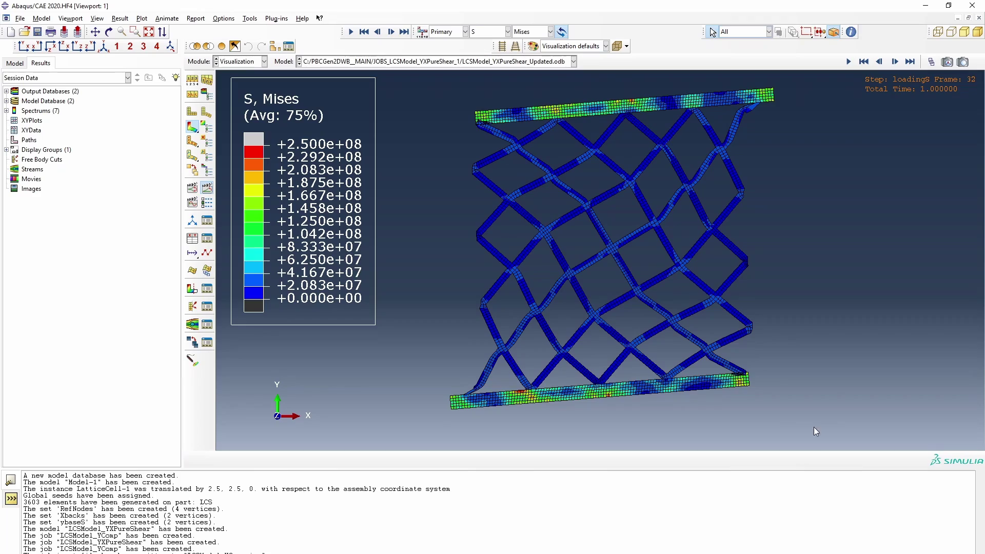
scroll(818, 307, "up", 1)
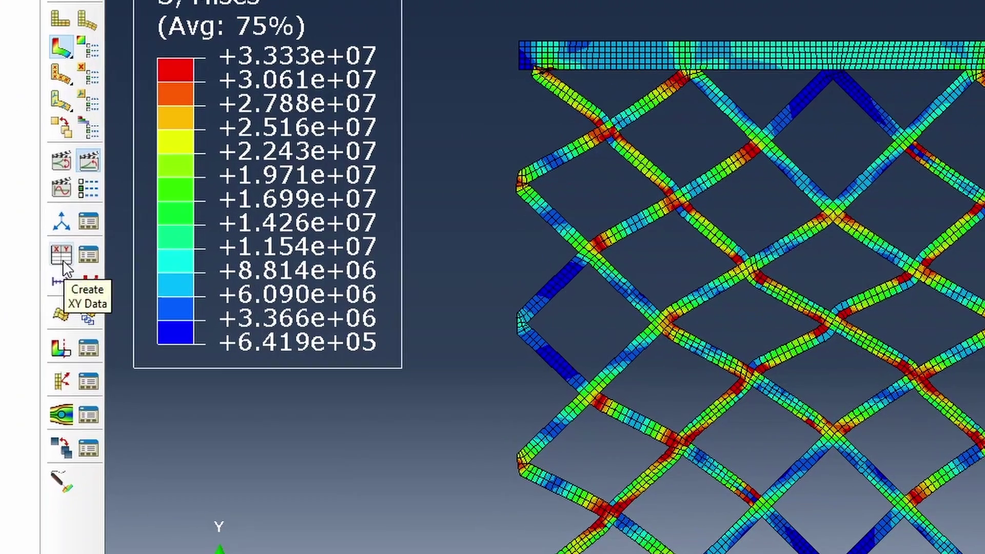
- Plot ODB history output RF, U and COOR for the reference nodes against time
left_click(63, 260)
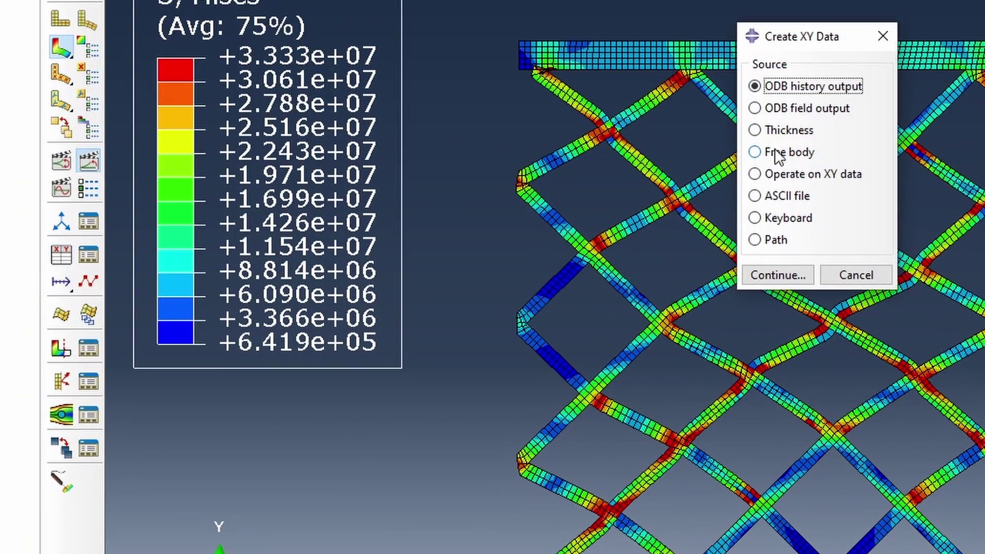
left_click(778, 275)
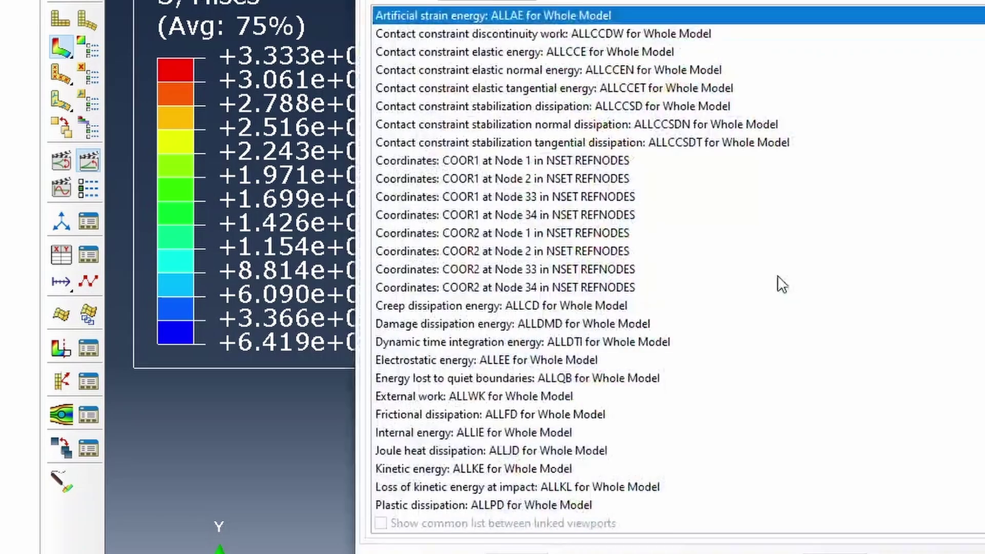
scroll(777, 275, "down", 7)
left_click(677, 247)
left_click_drag(651, 181, 672, 418)
scroll(660, 287, "up", 6)
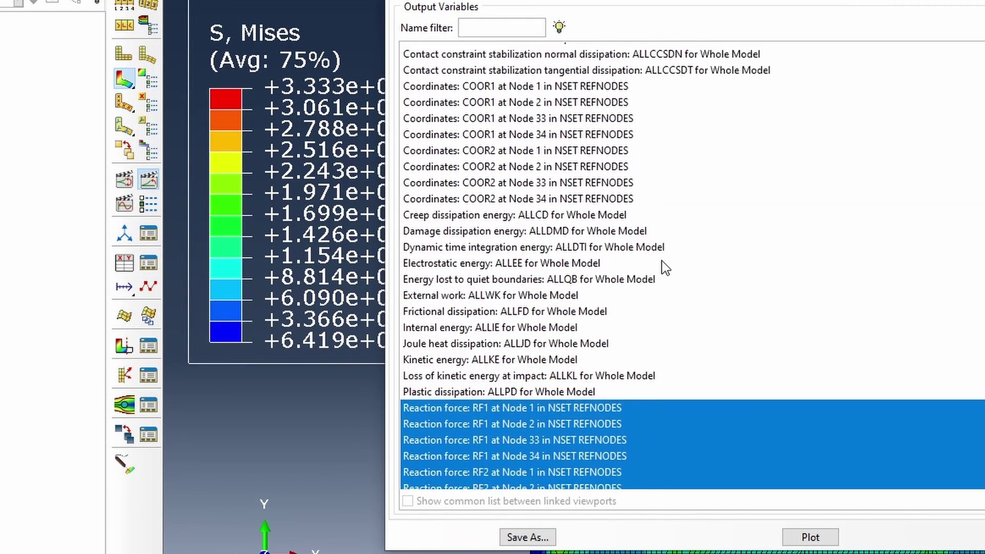
left_click_drag(596, 135, 608, 246, "ctrl")
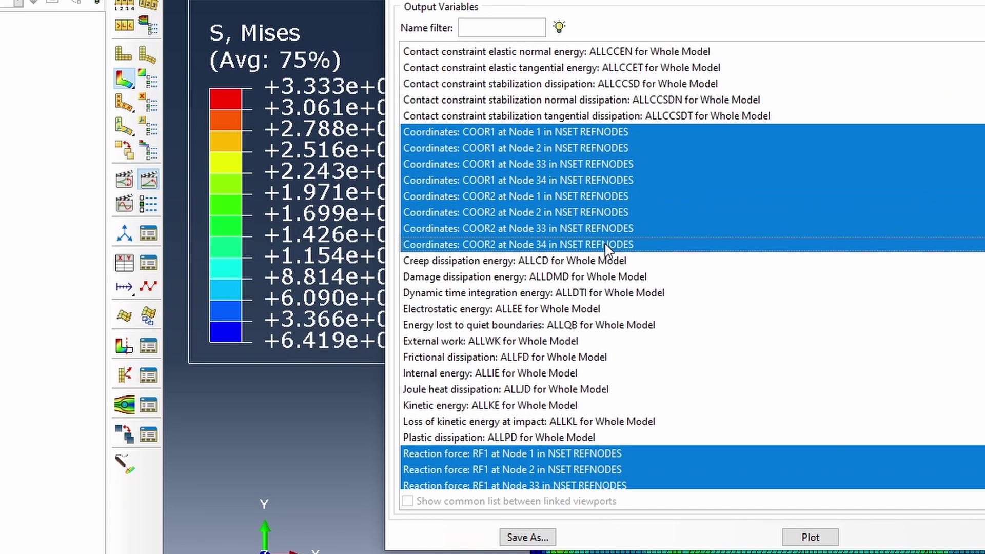
scroll(692, 205, "down", 6)
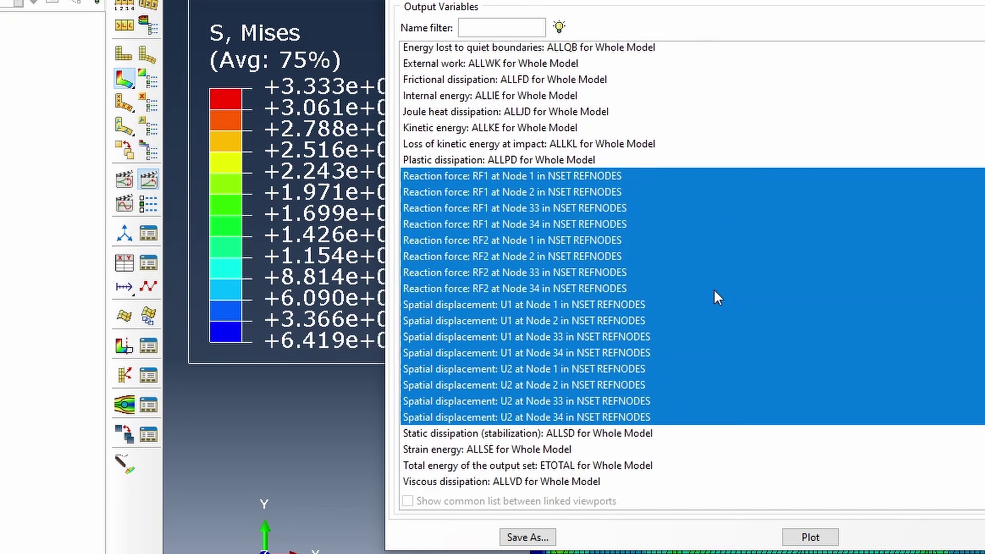
left_click(810, 538)
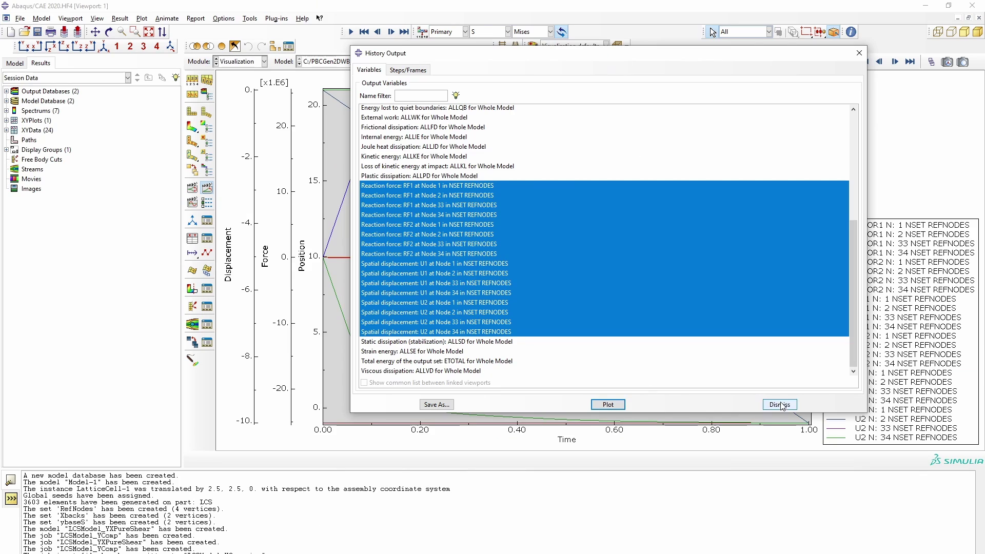
left_click(781, 405)
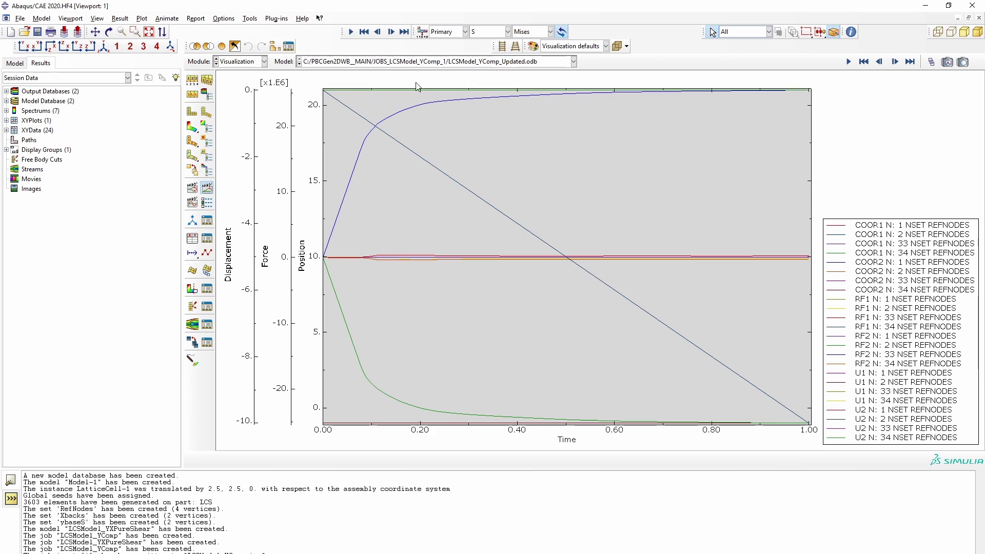